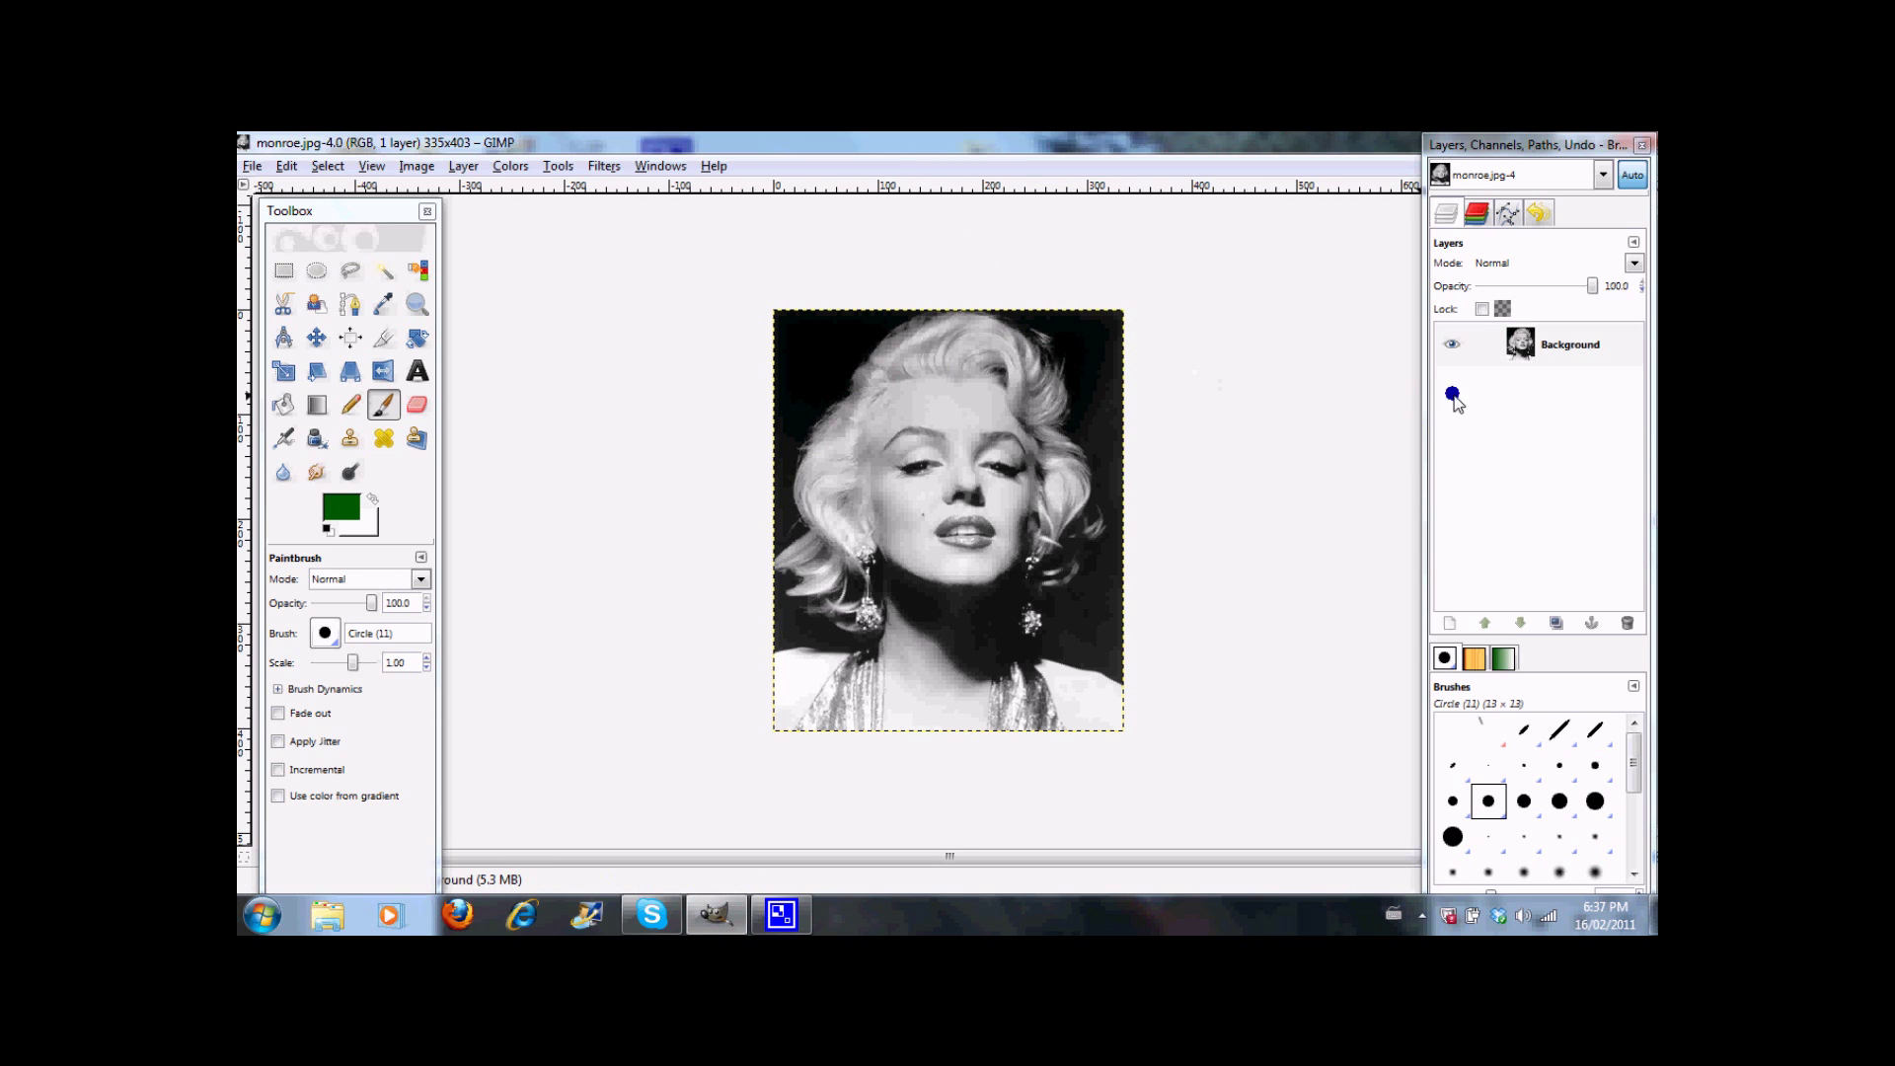
Step: Duplicate the Background layer, hide the Background copy, and keep the original Background selected
left_click(1590, 350)
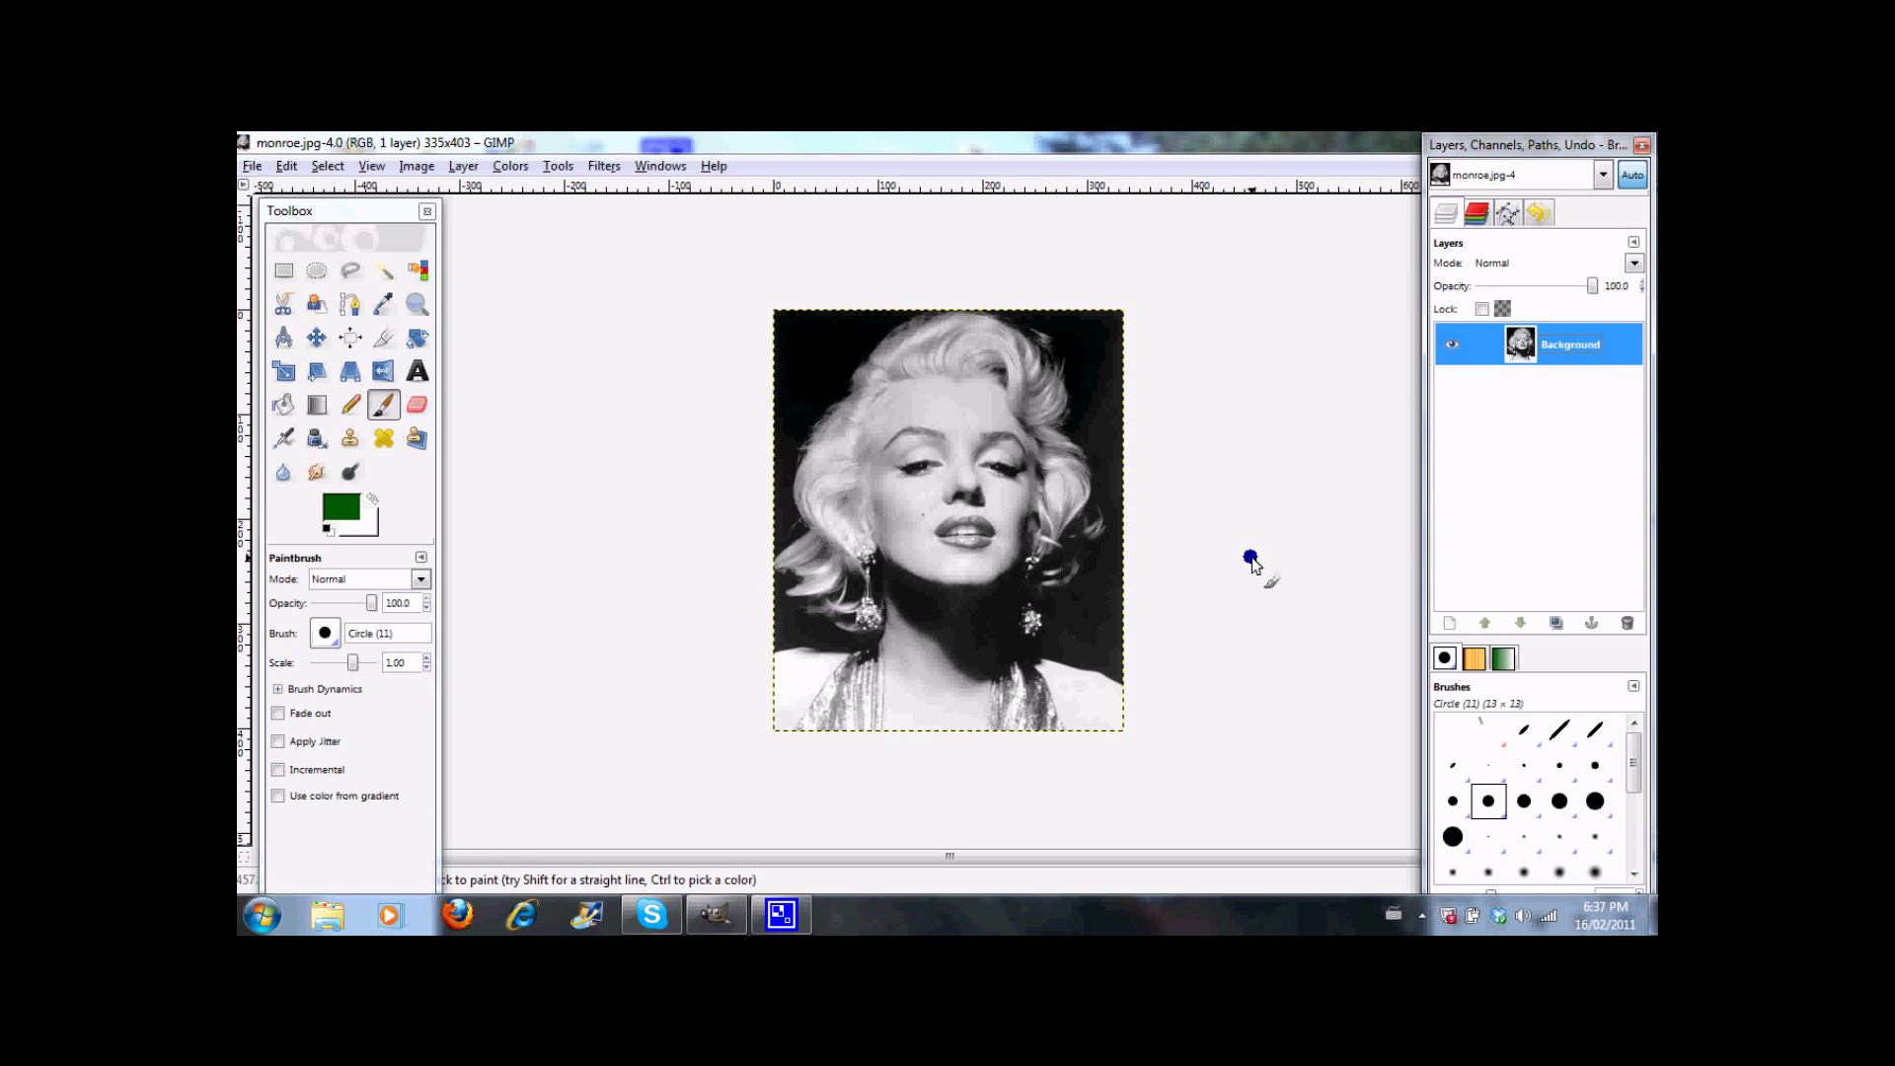
right_click(1578, 348)
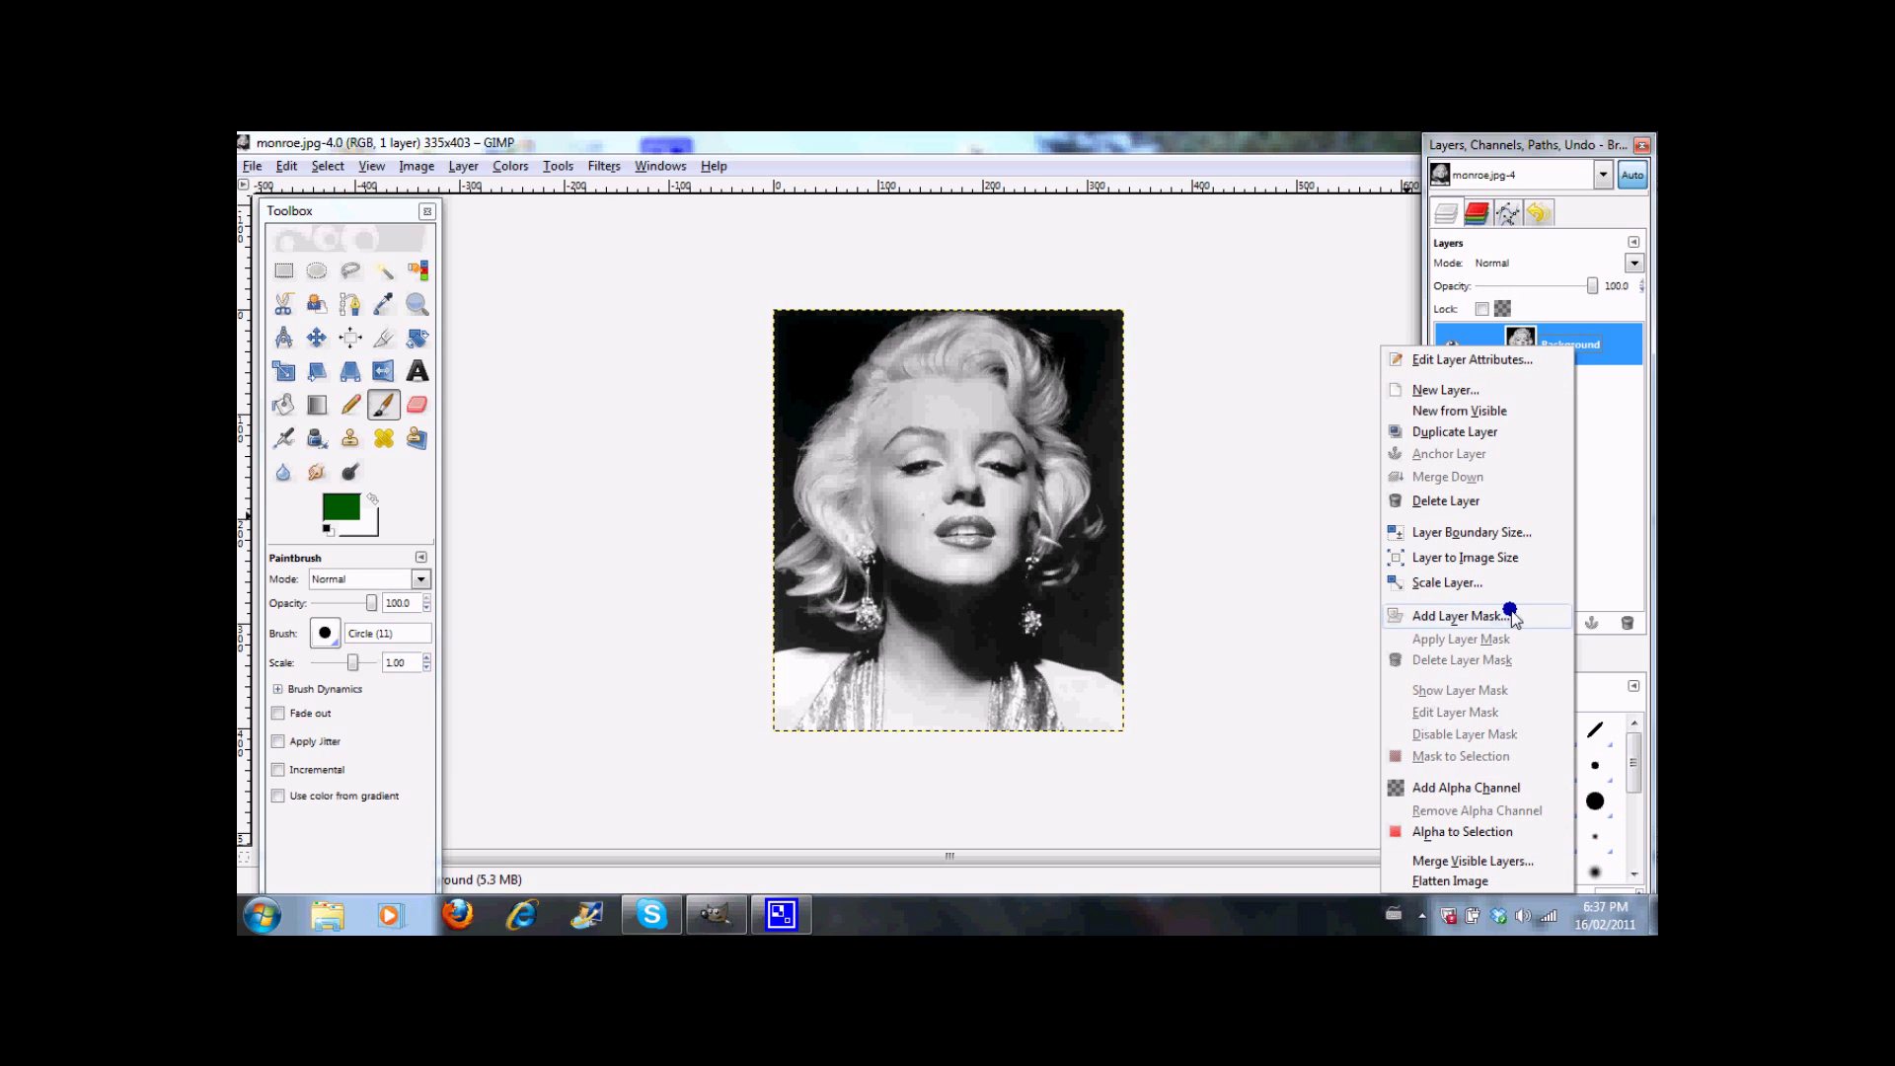
left_click(1517, 435)
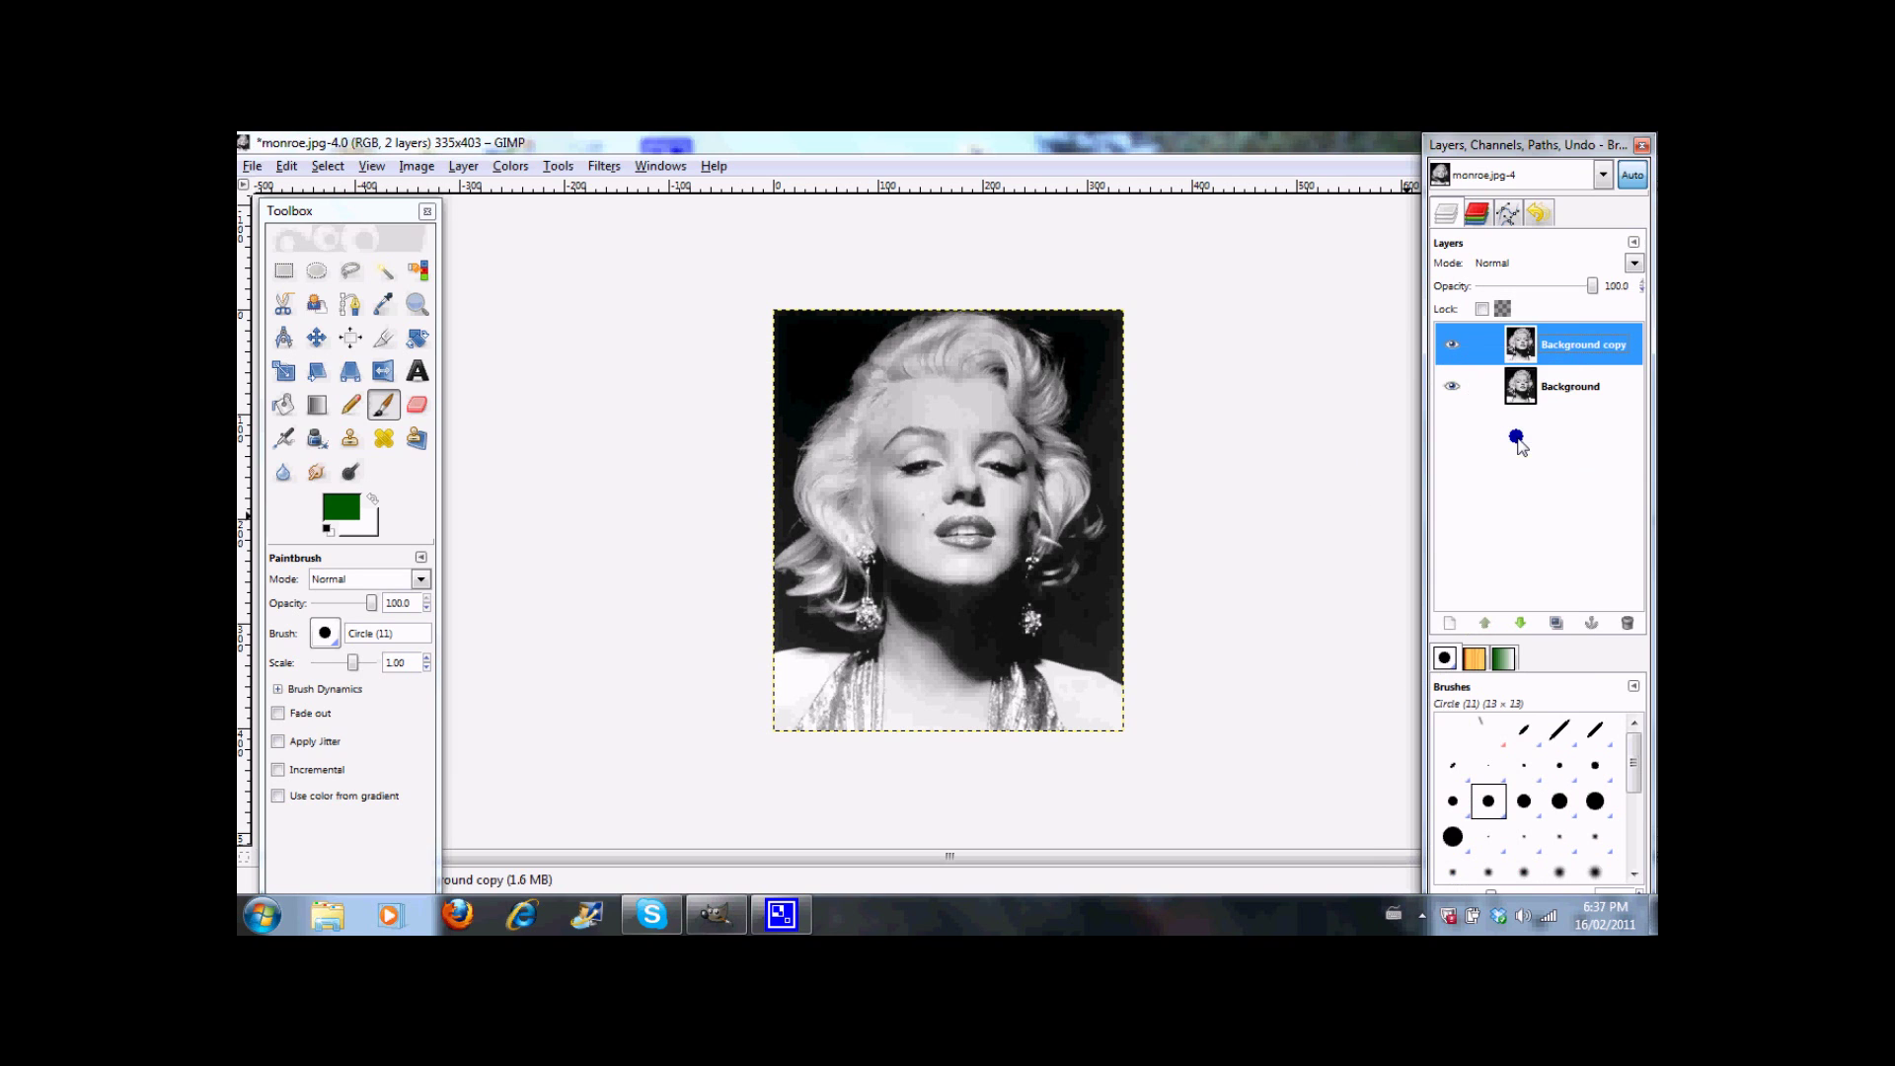
left_click(1569, 389)
left_click(1581, 351)
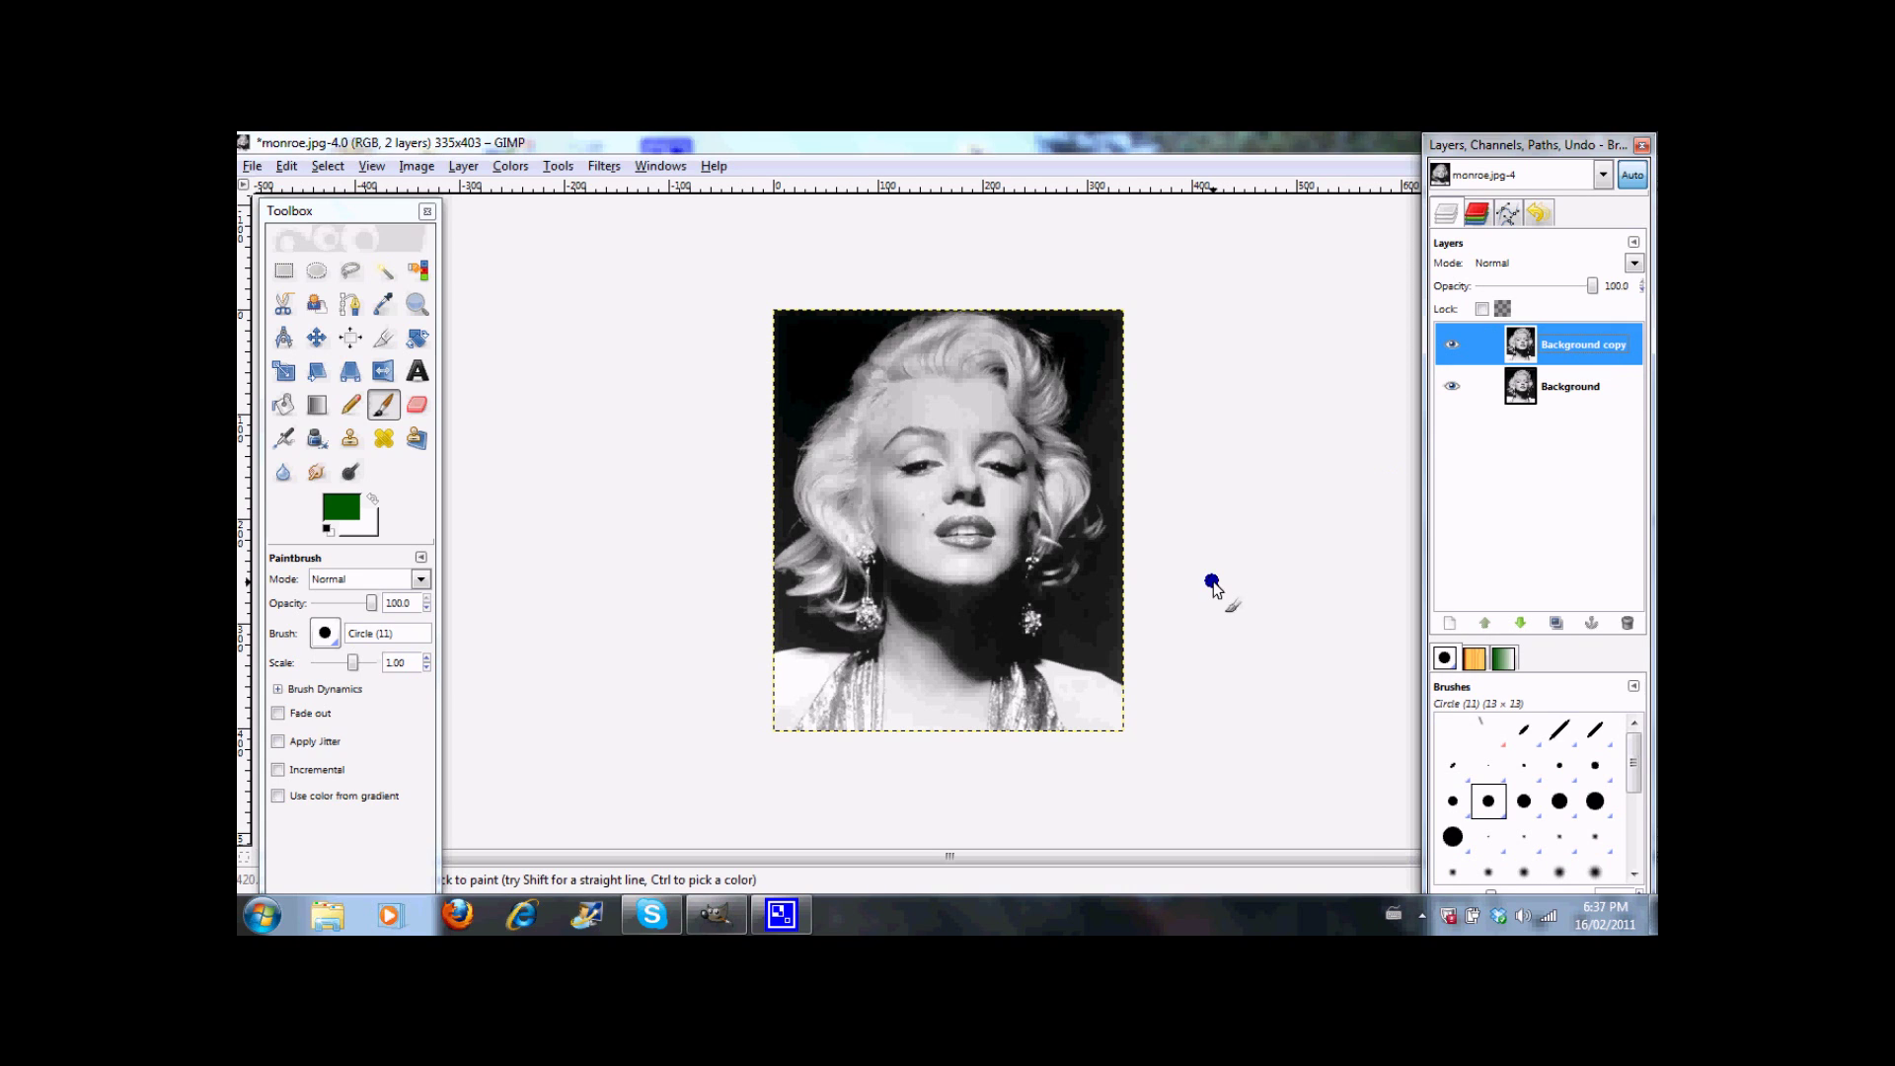
left_click(1589, 385)
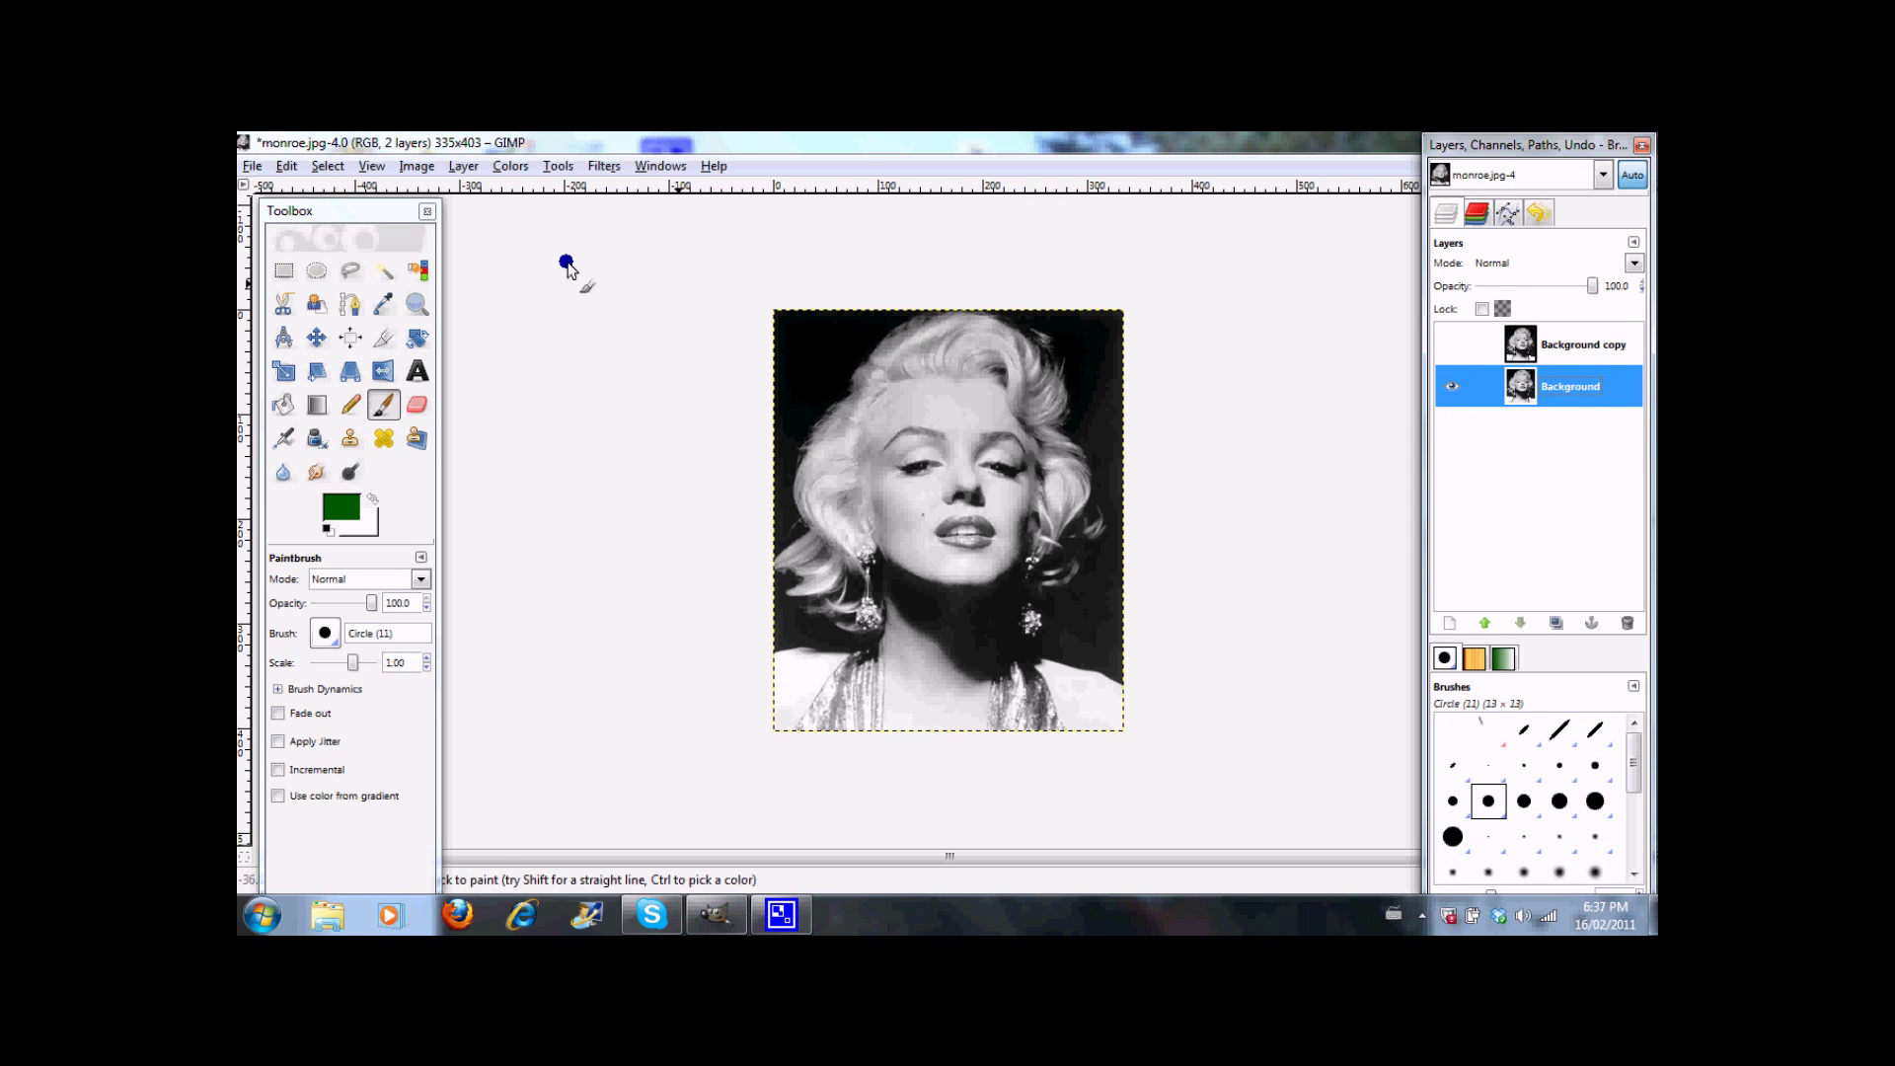
Step: Apply a Threshold of 193–255 to the Background layer, then hide it
left_click(528, 168)
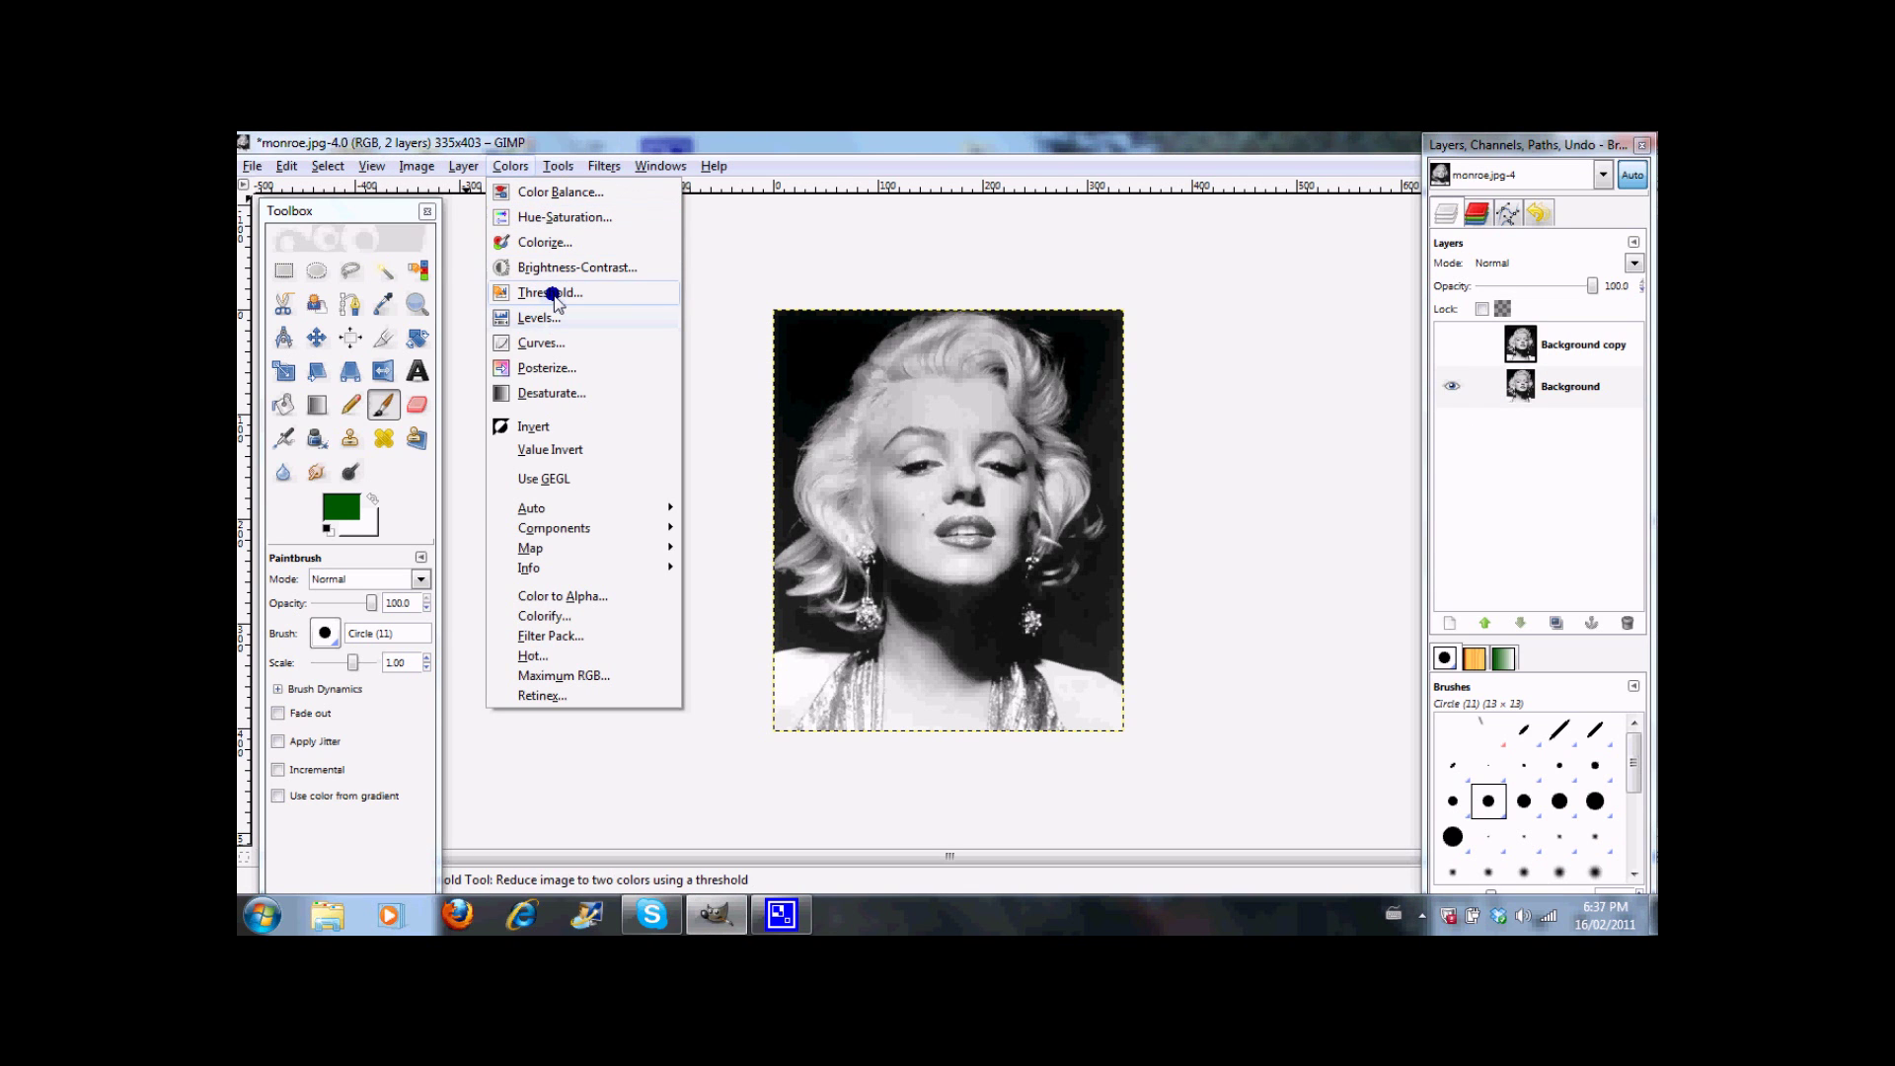
left_click(553, 294)
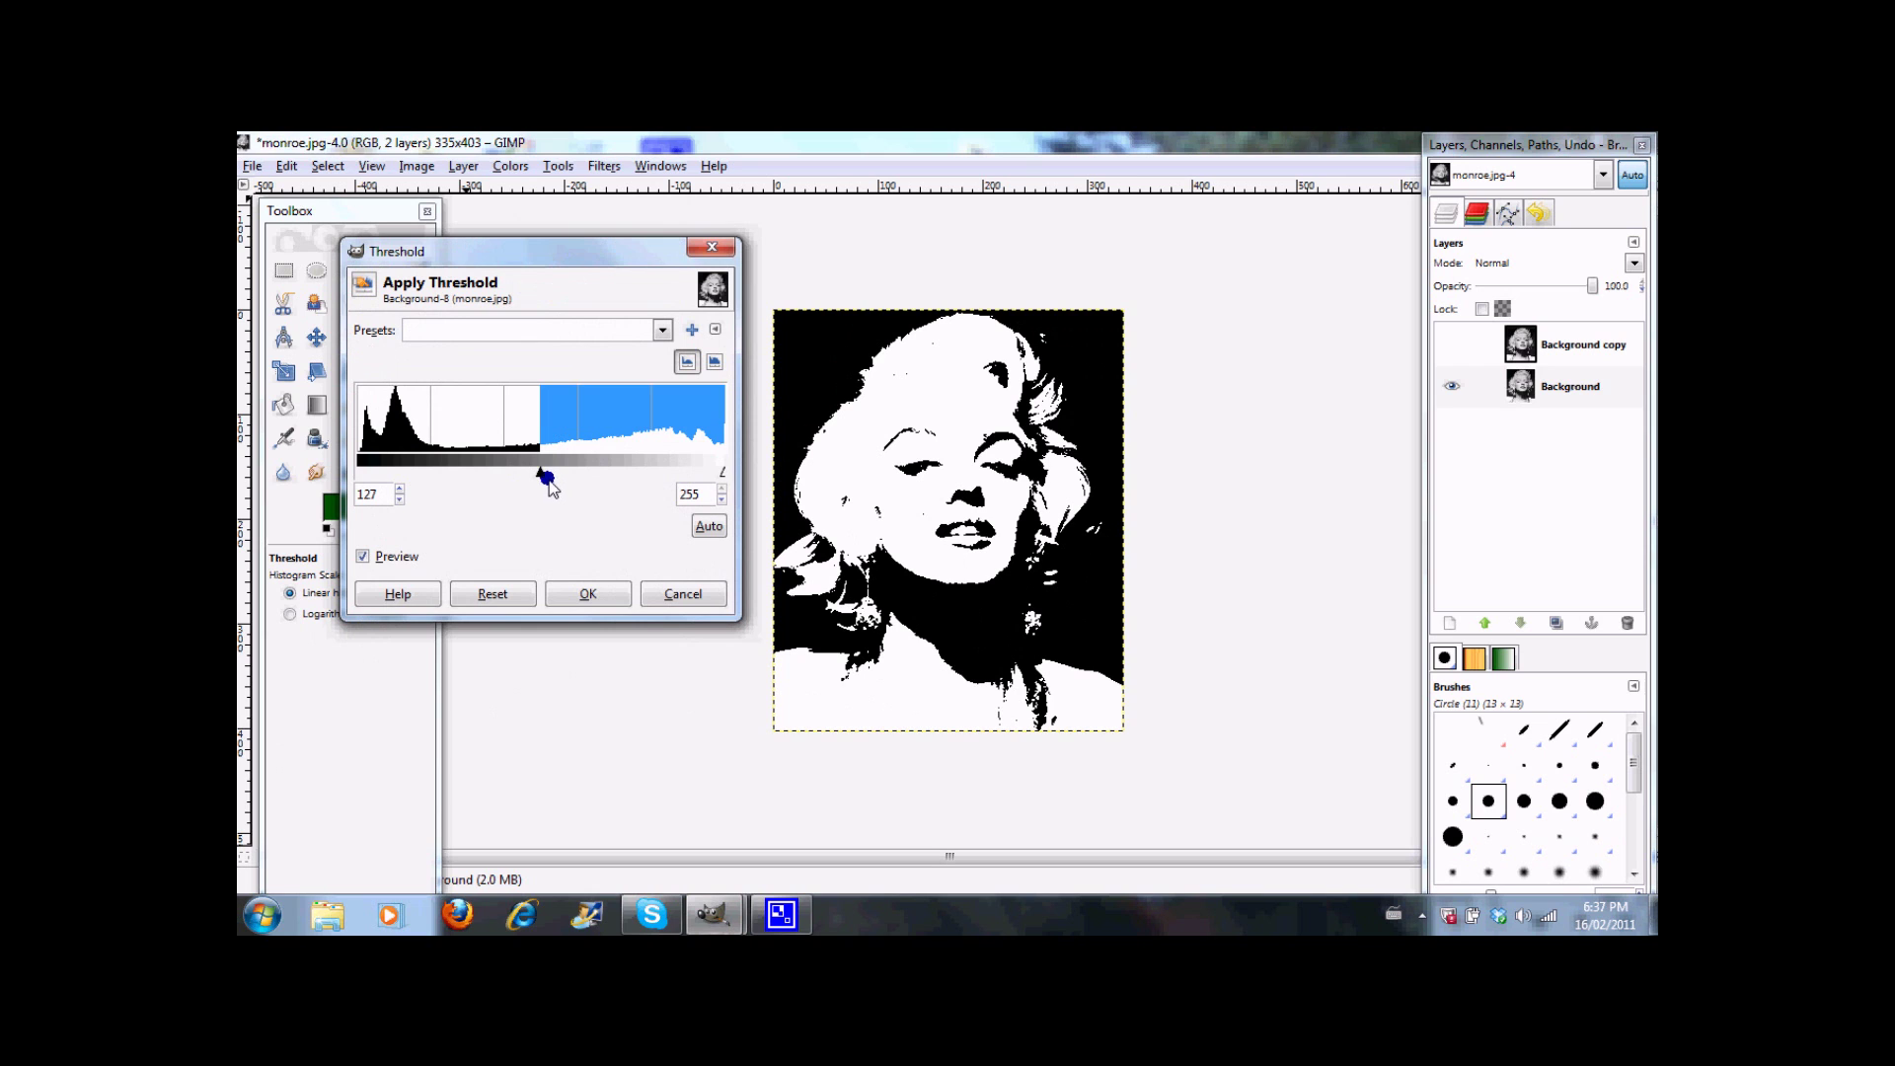
left_click_drag(537, 476, 638, 483)
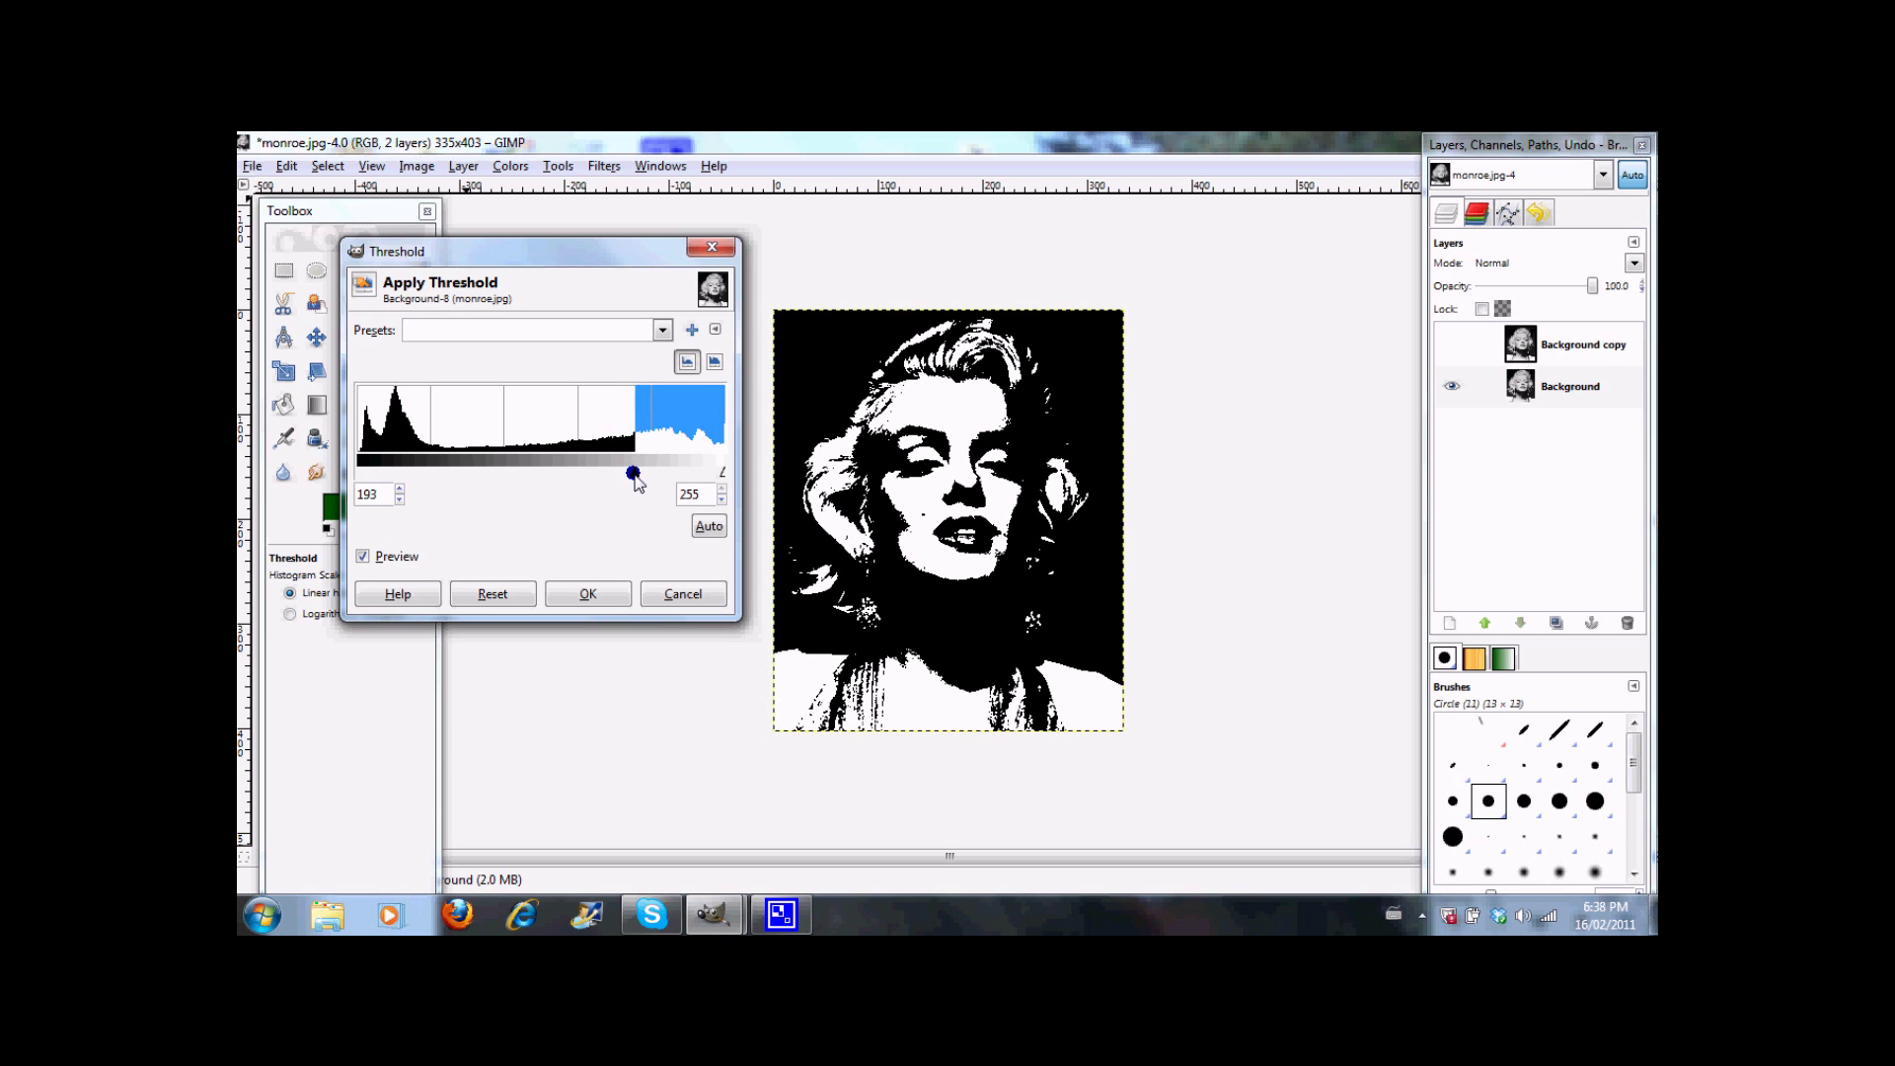
left_click(612, 593)
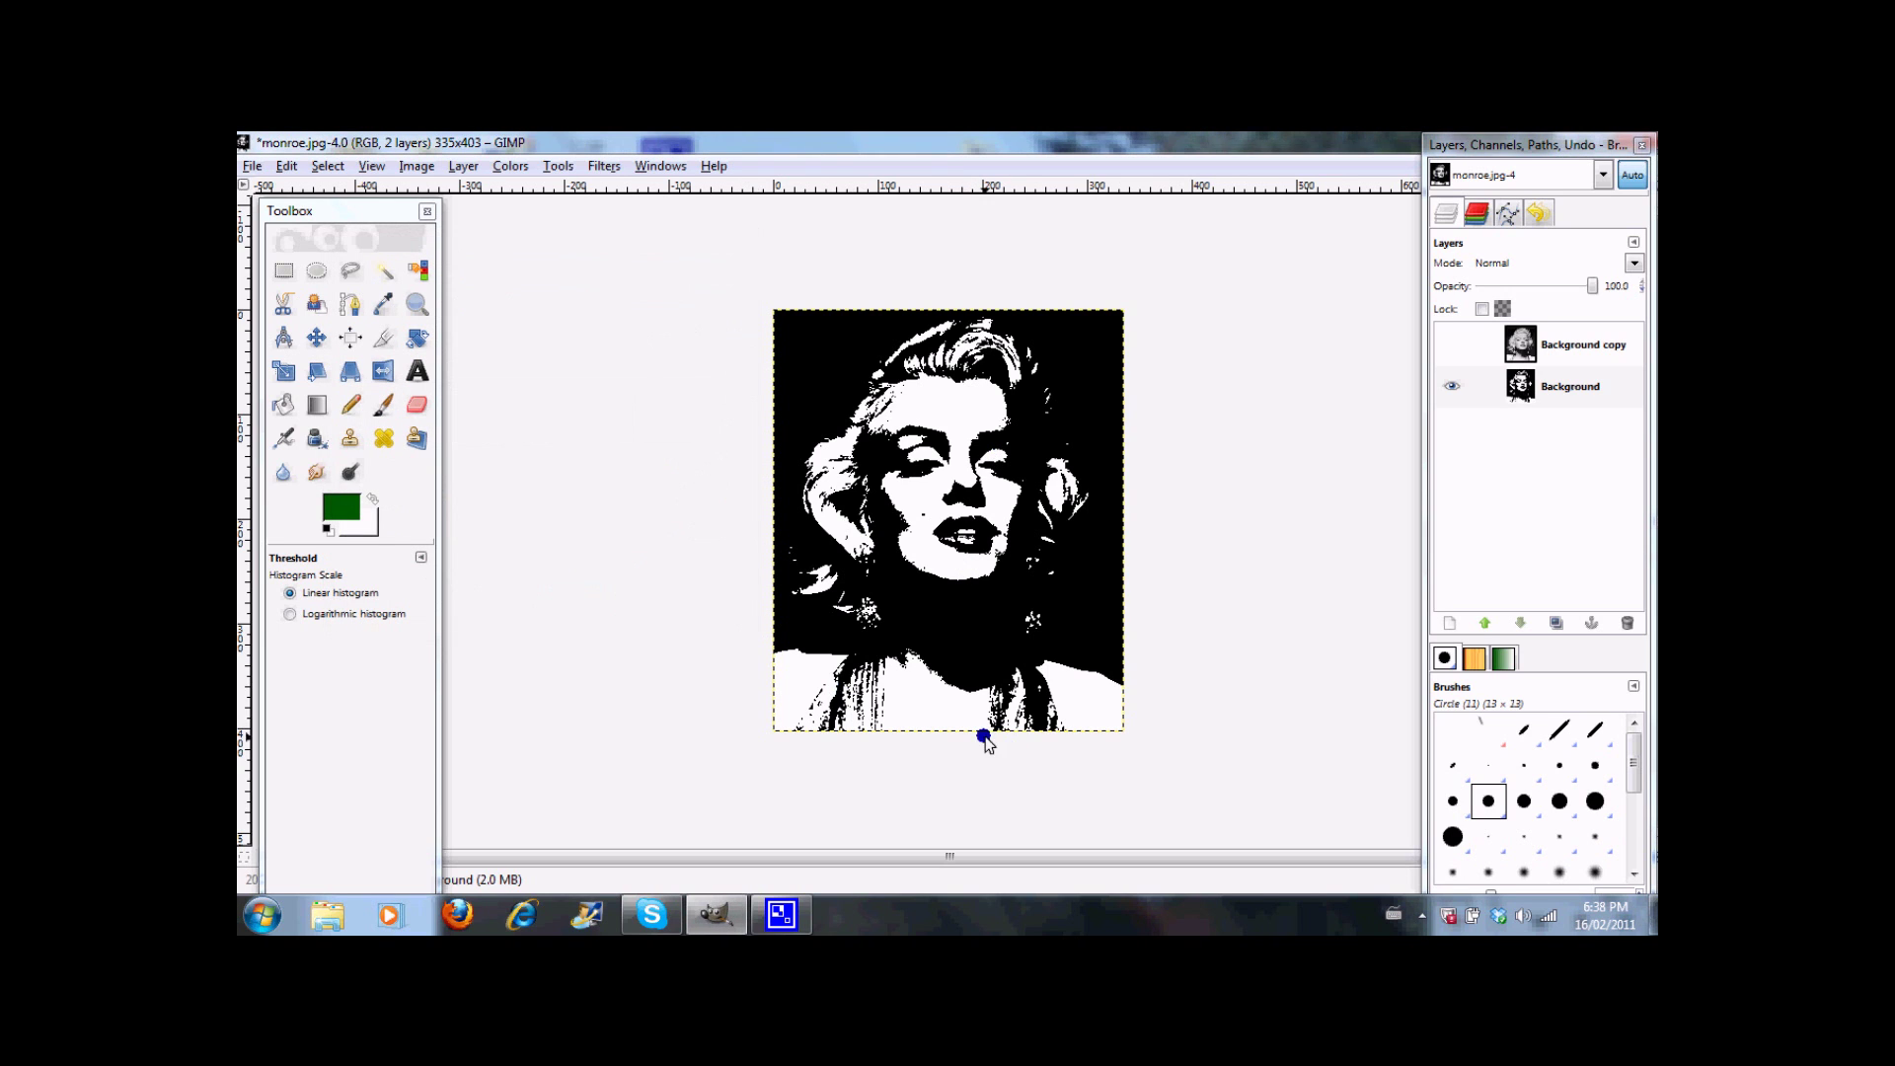
left_click(1451, 387)
Step: Show and select the Background copy and apply a Threshold of 90–255 to it
left_click(1450, 345)
left_click(1562, 347)
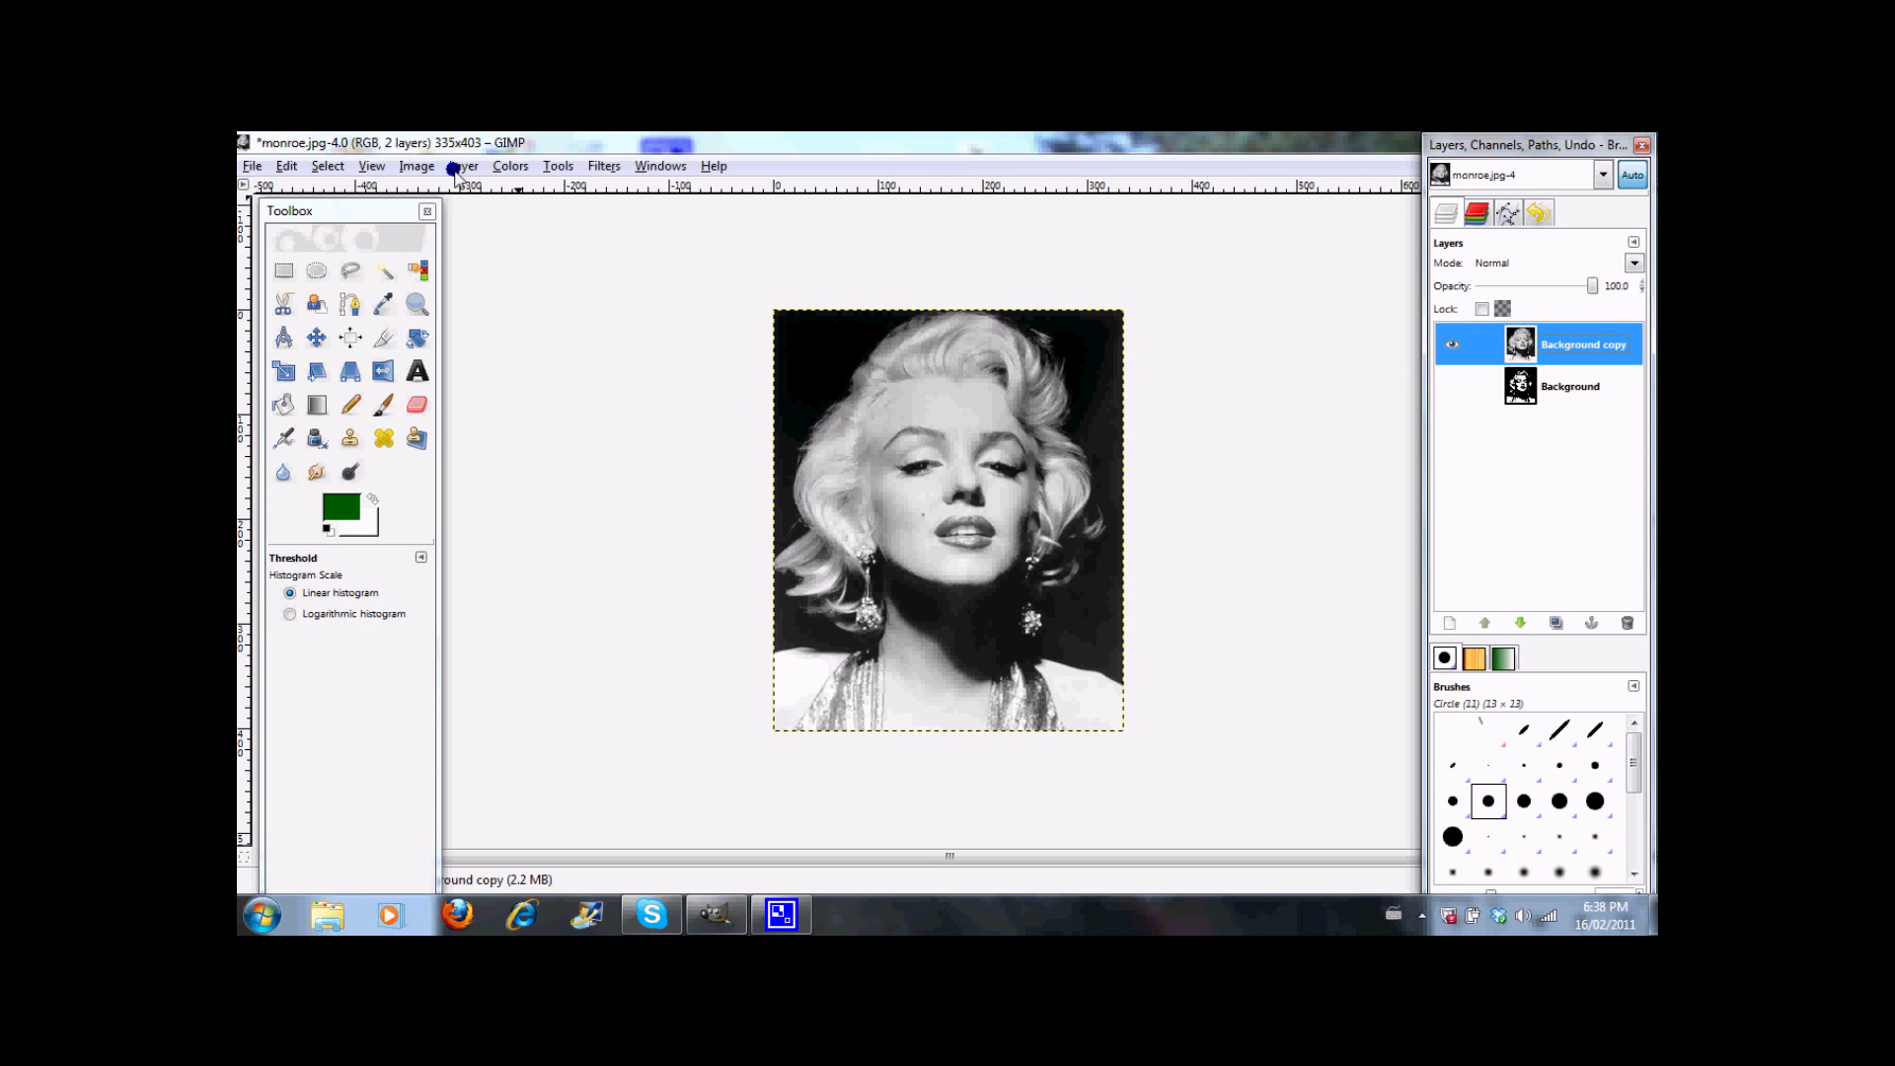
left_click(508, 168)
left_click(550, 294)
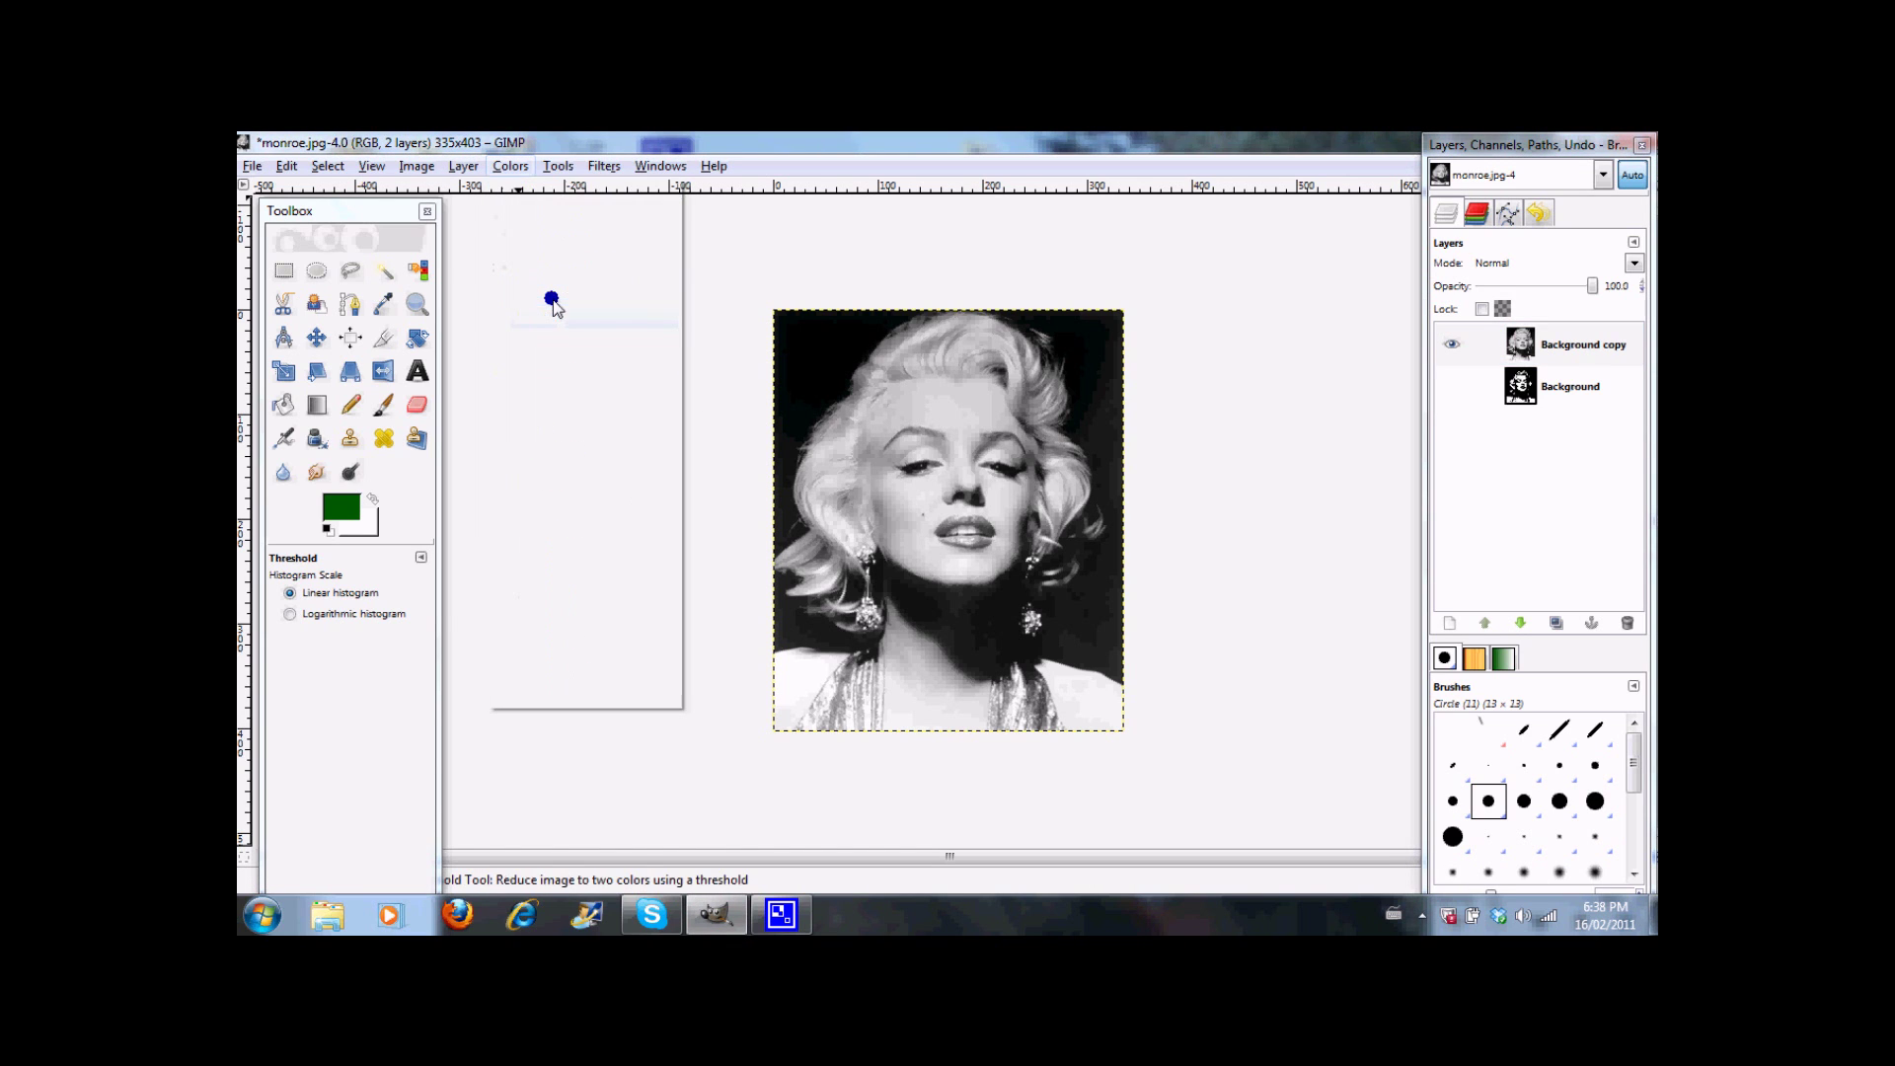
left_click_drag(540, 476, 485, 492)
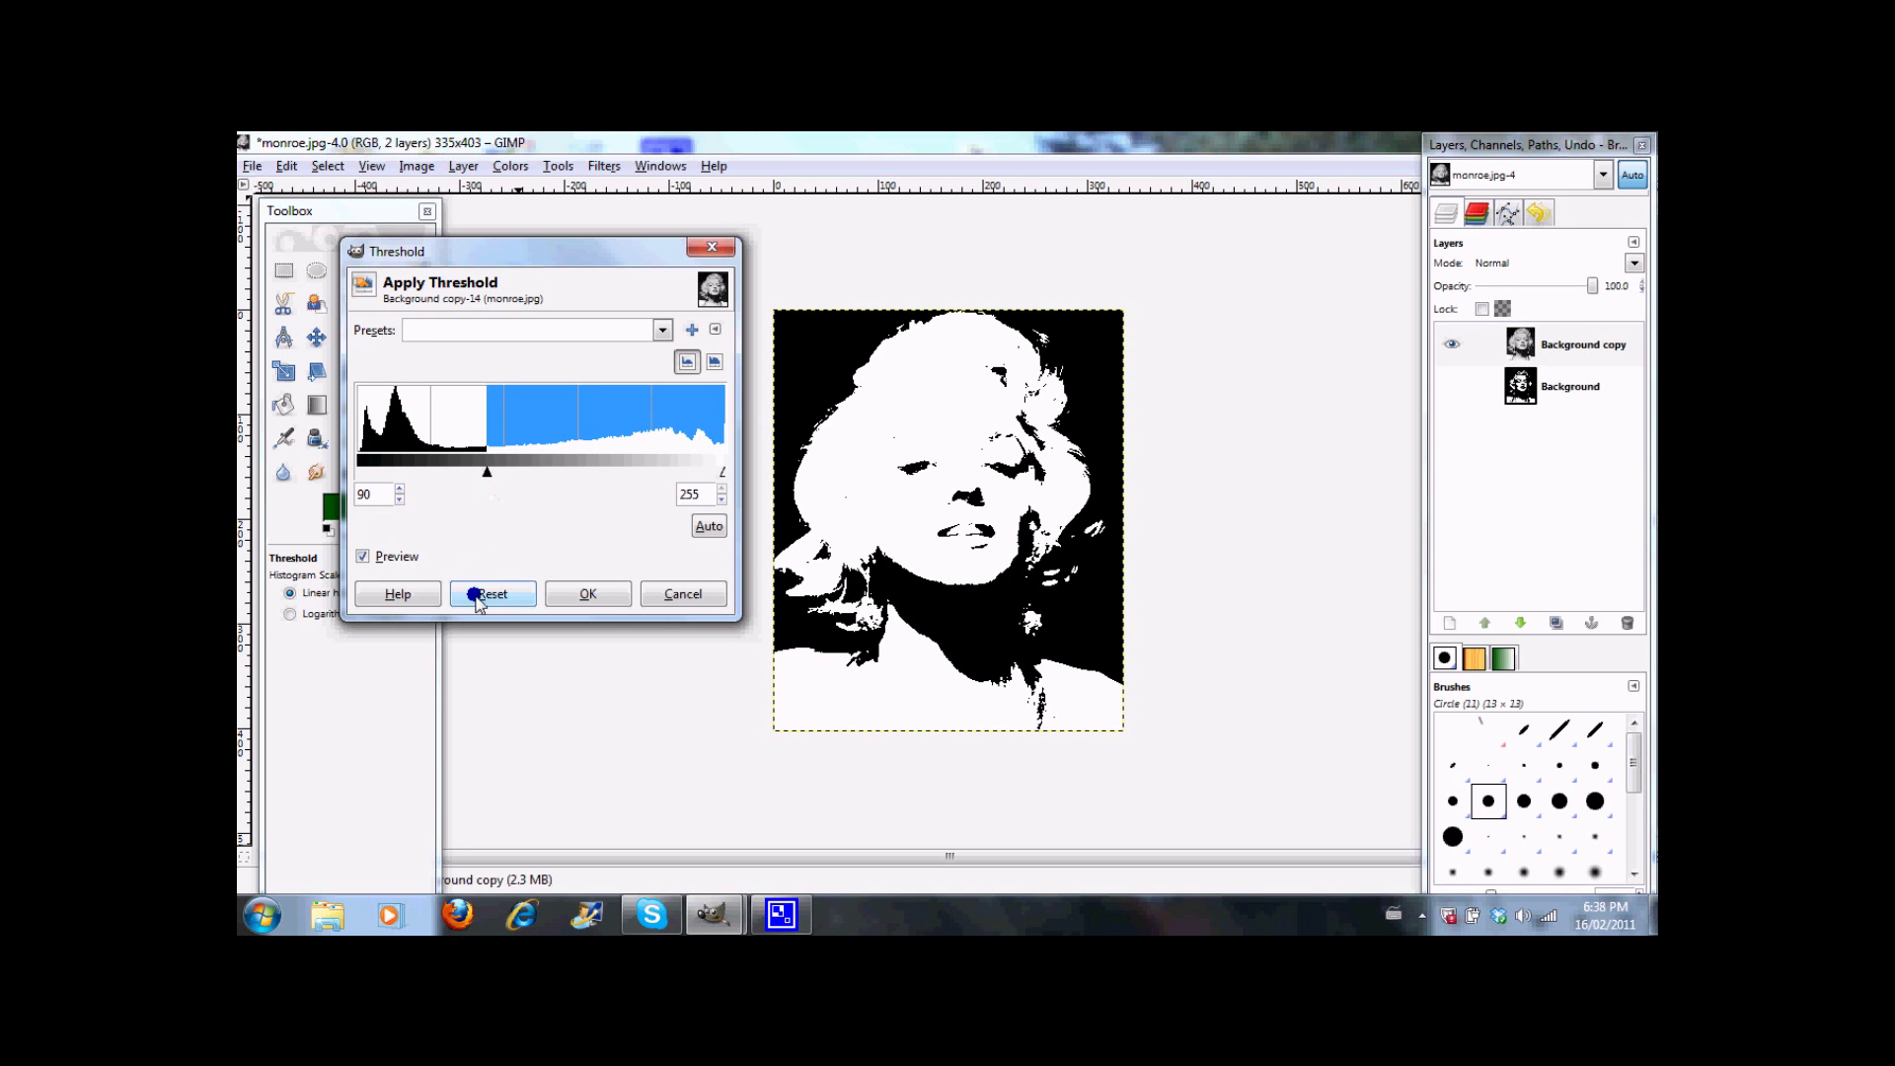
left_click(564, 594)
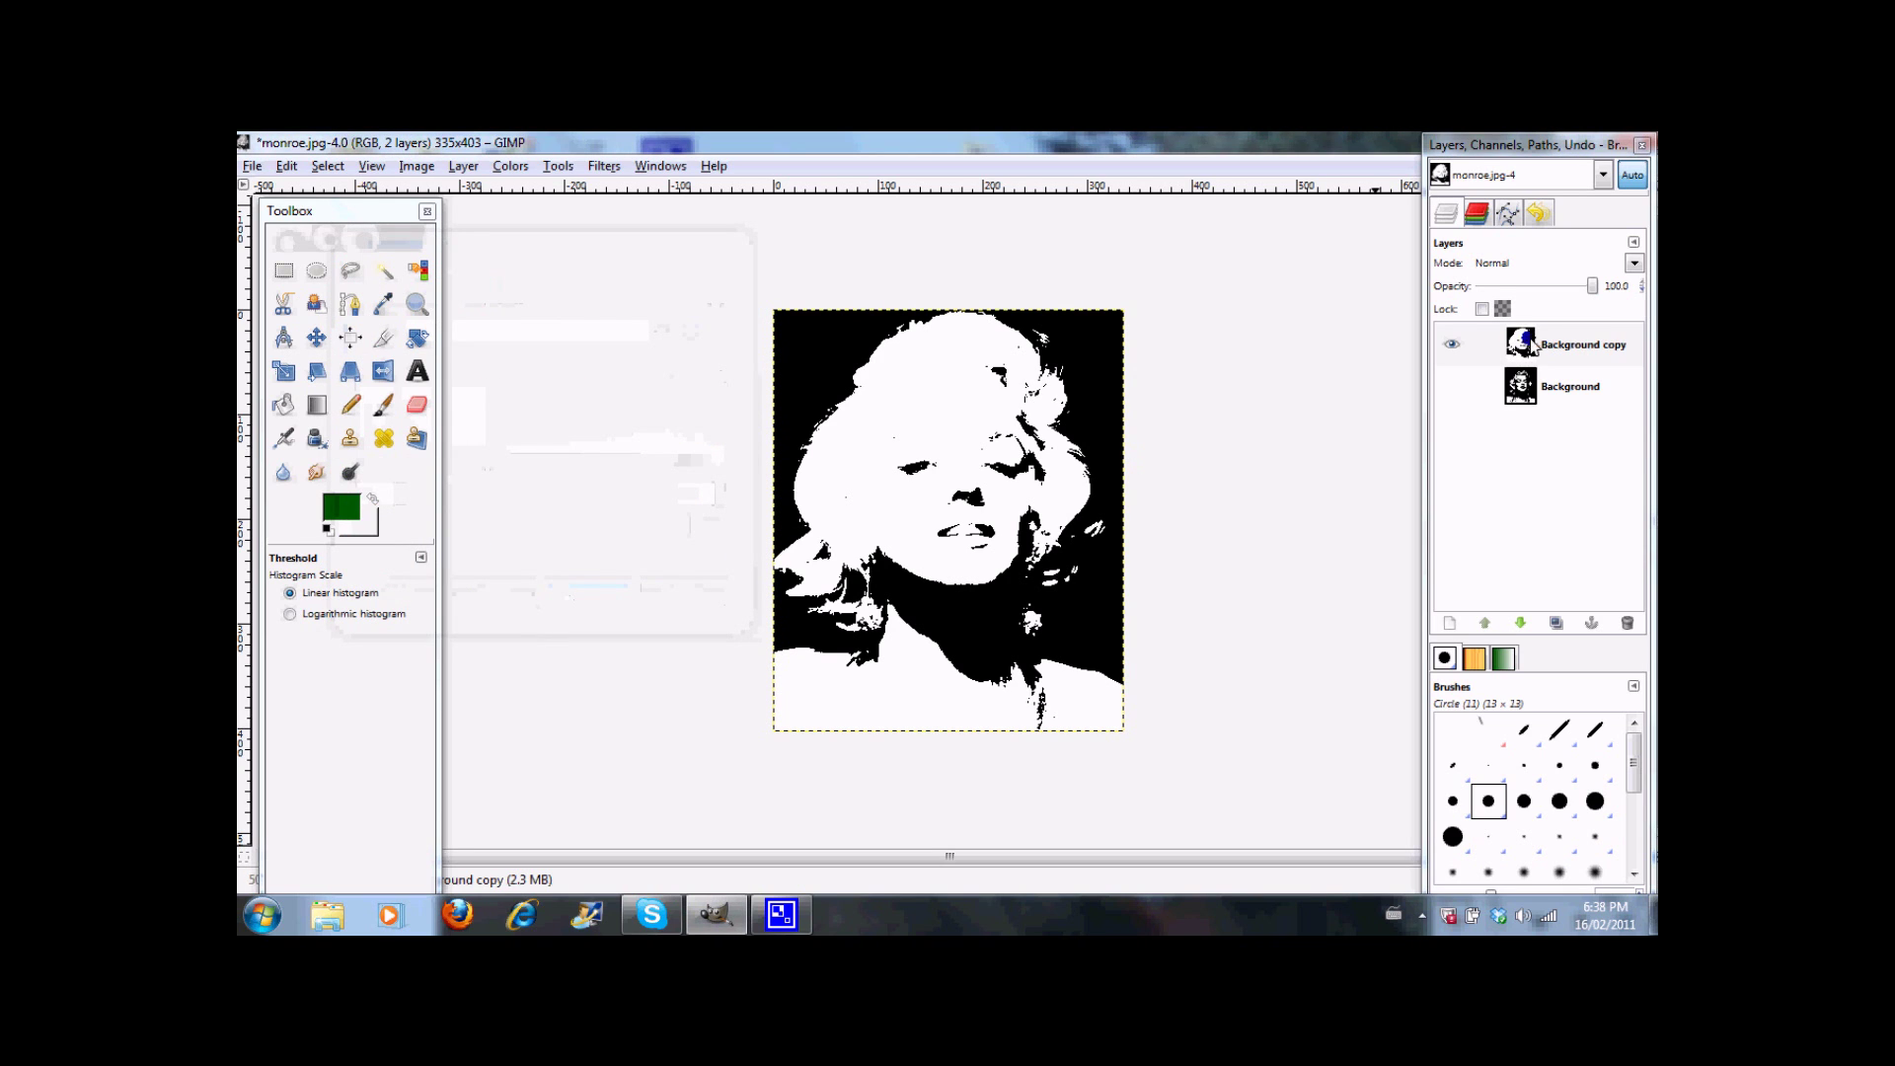
Step: Toggle layer visibility so both black-and-white layers are shown
left_click(1461, 346)
left_click(1452, 386)
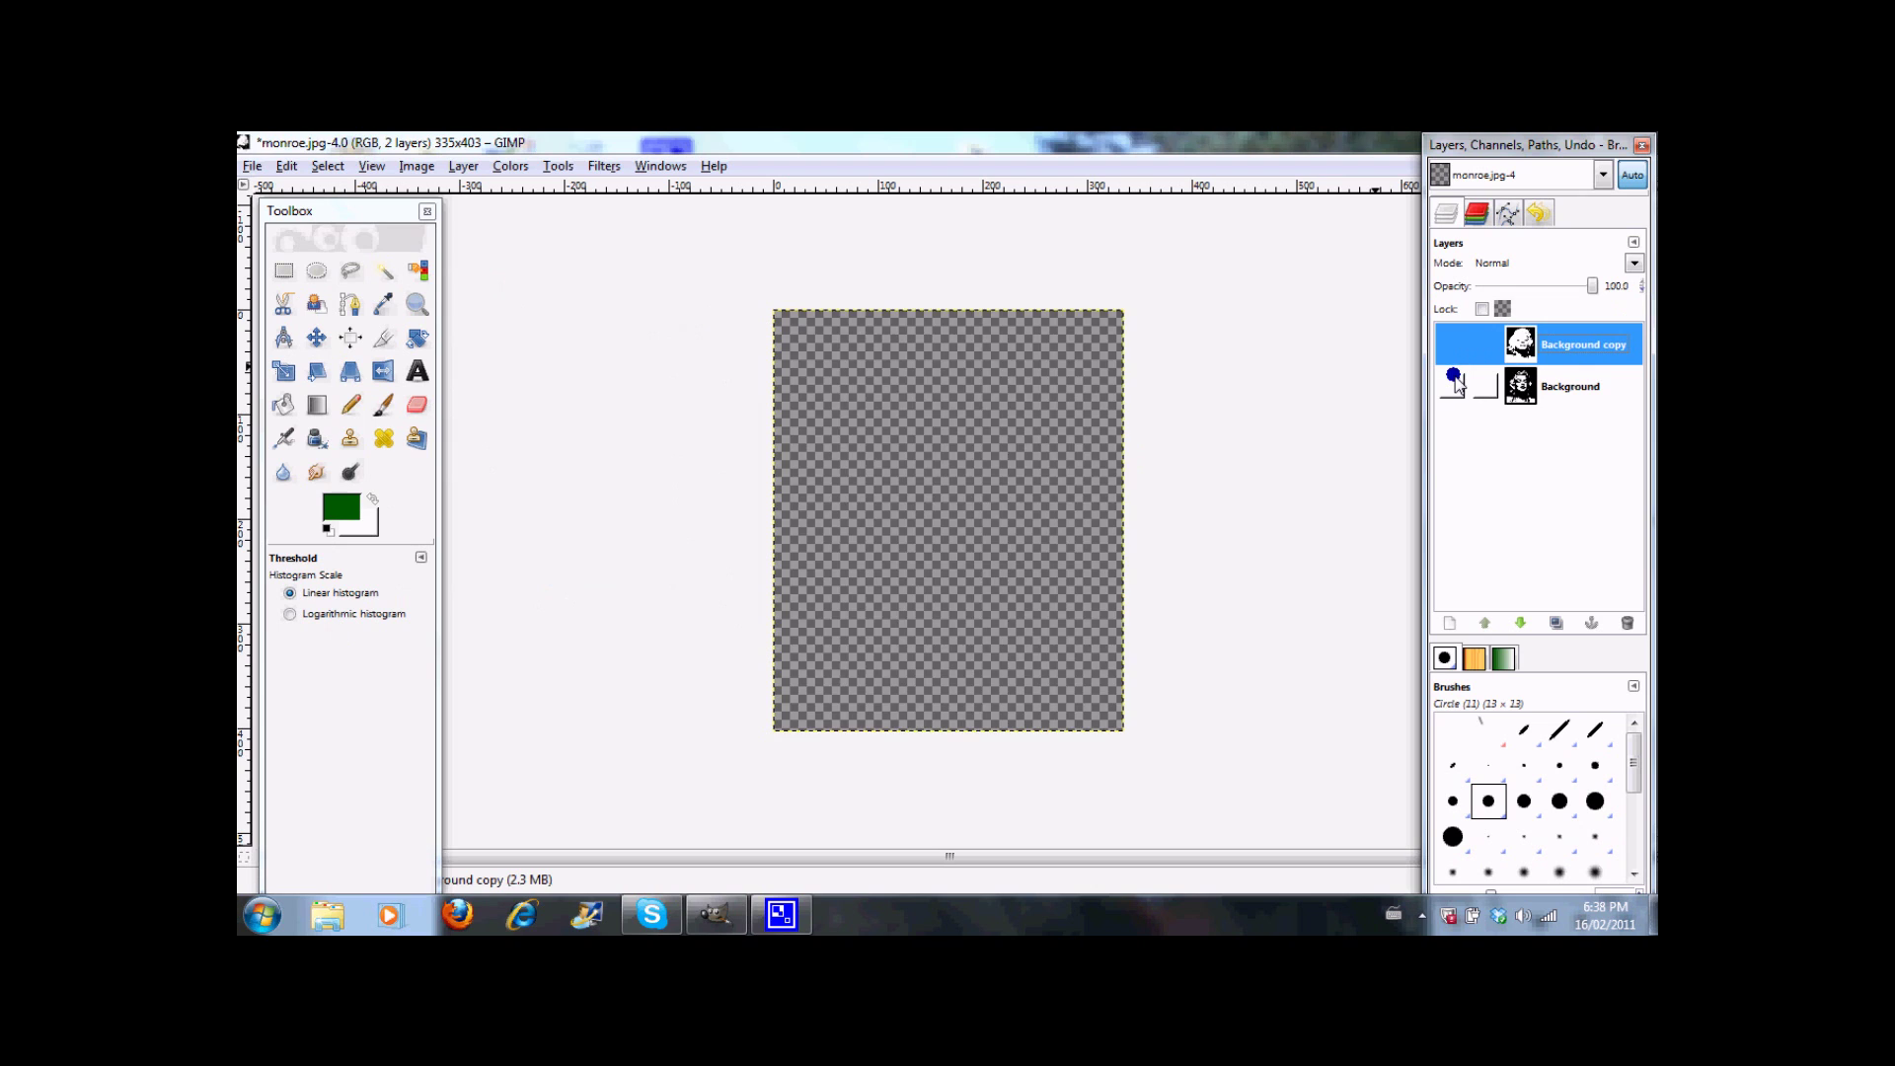
left_click(1457, 347)
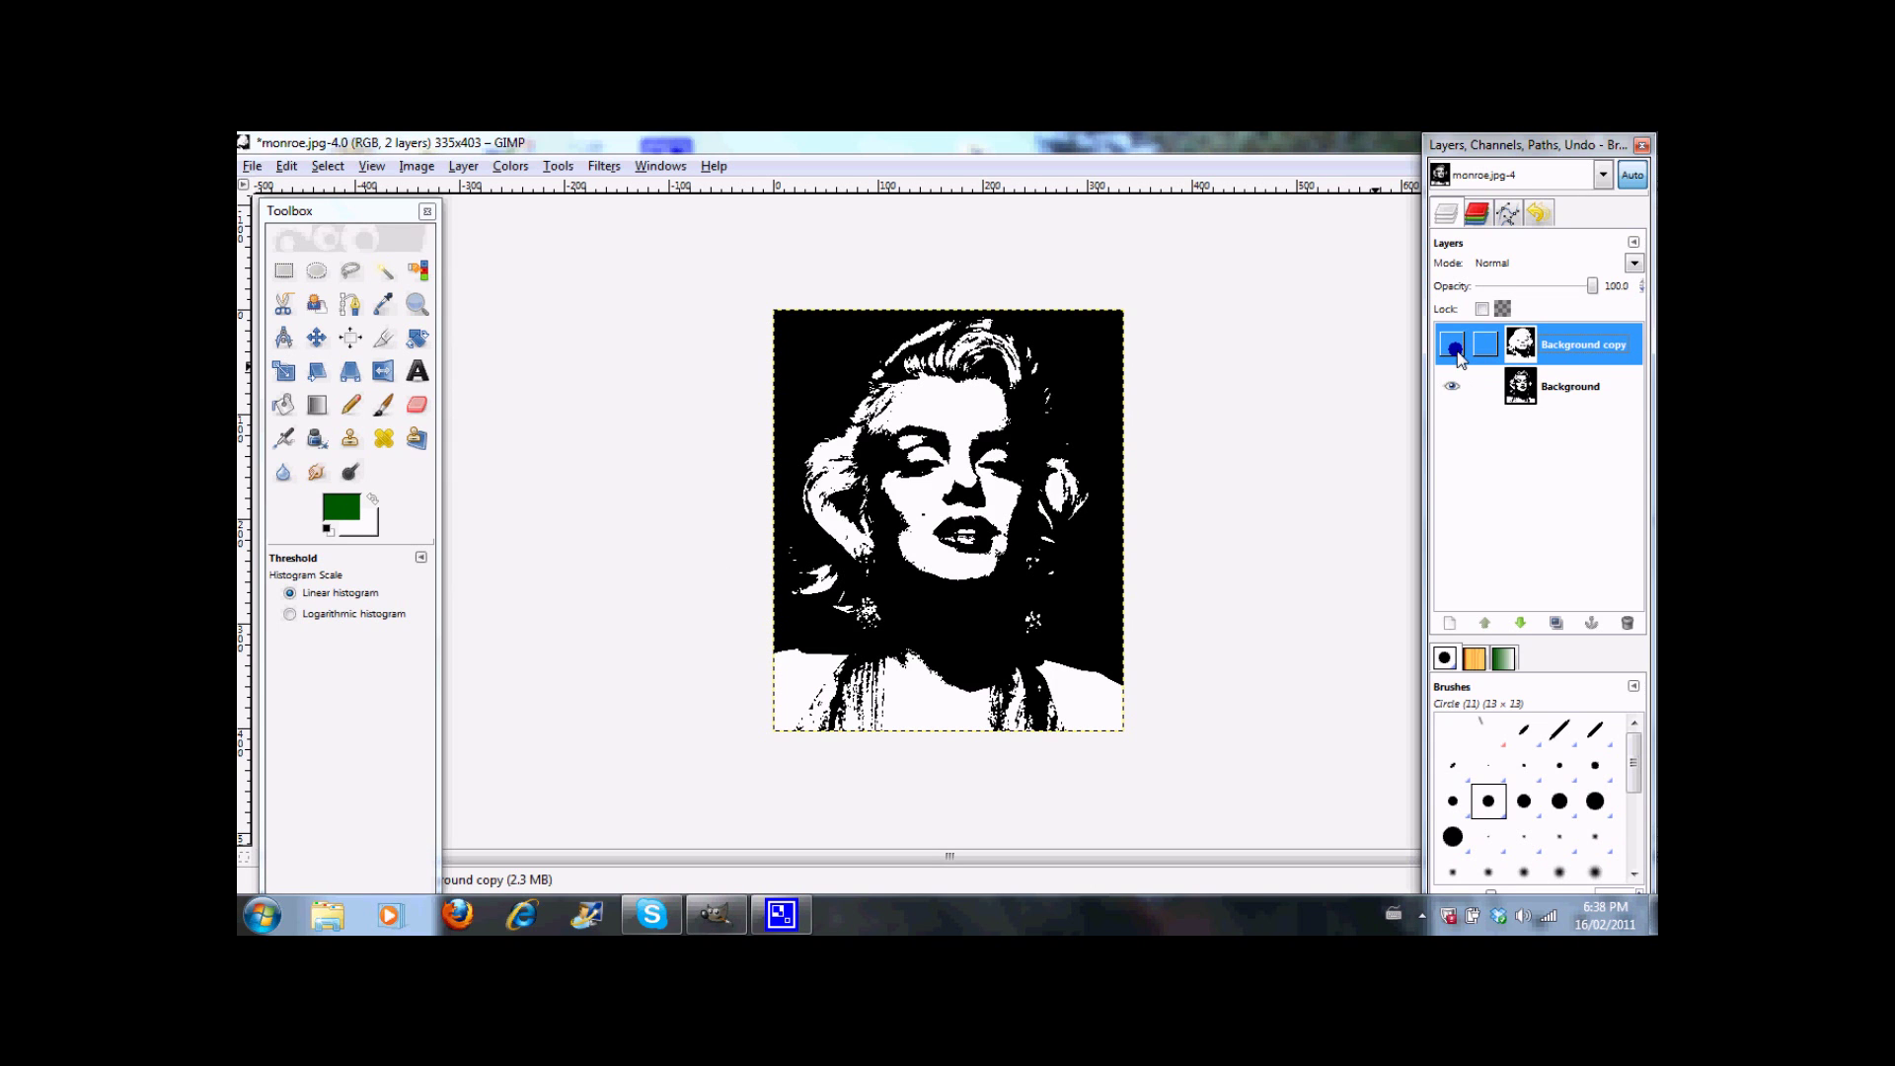
Step: With the copy hidden, select all black areas of the Background layer by colour
left_click(1572, 387)
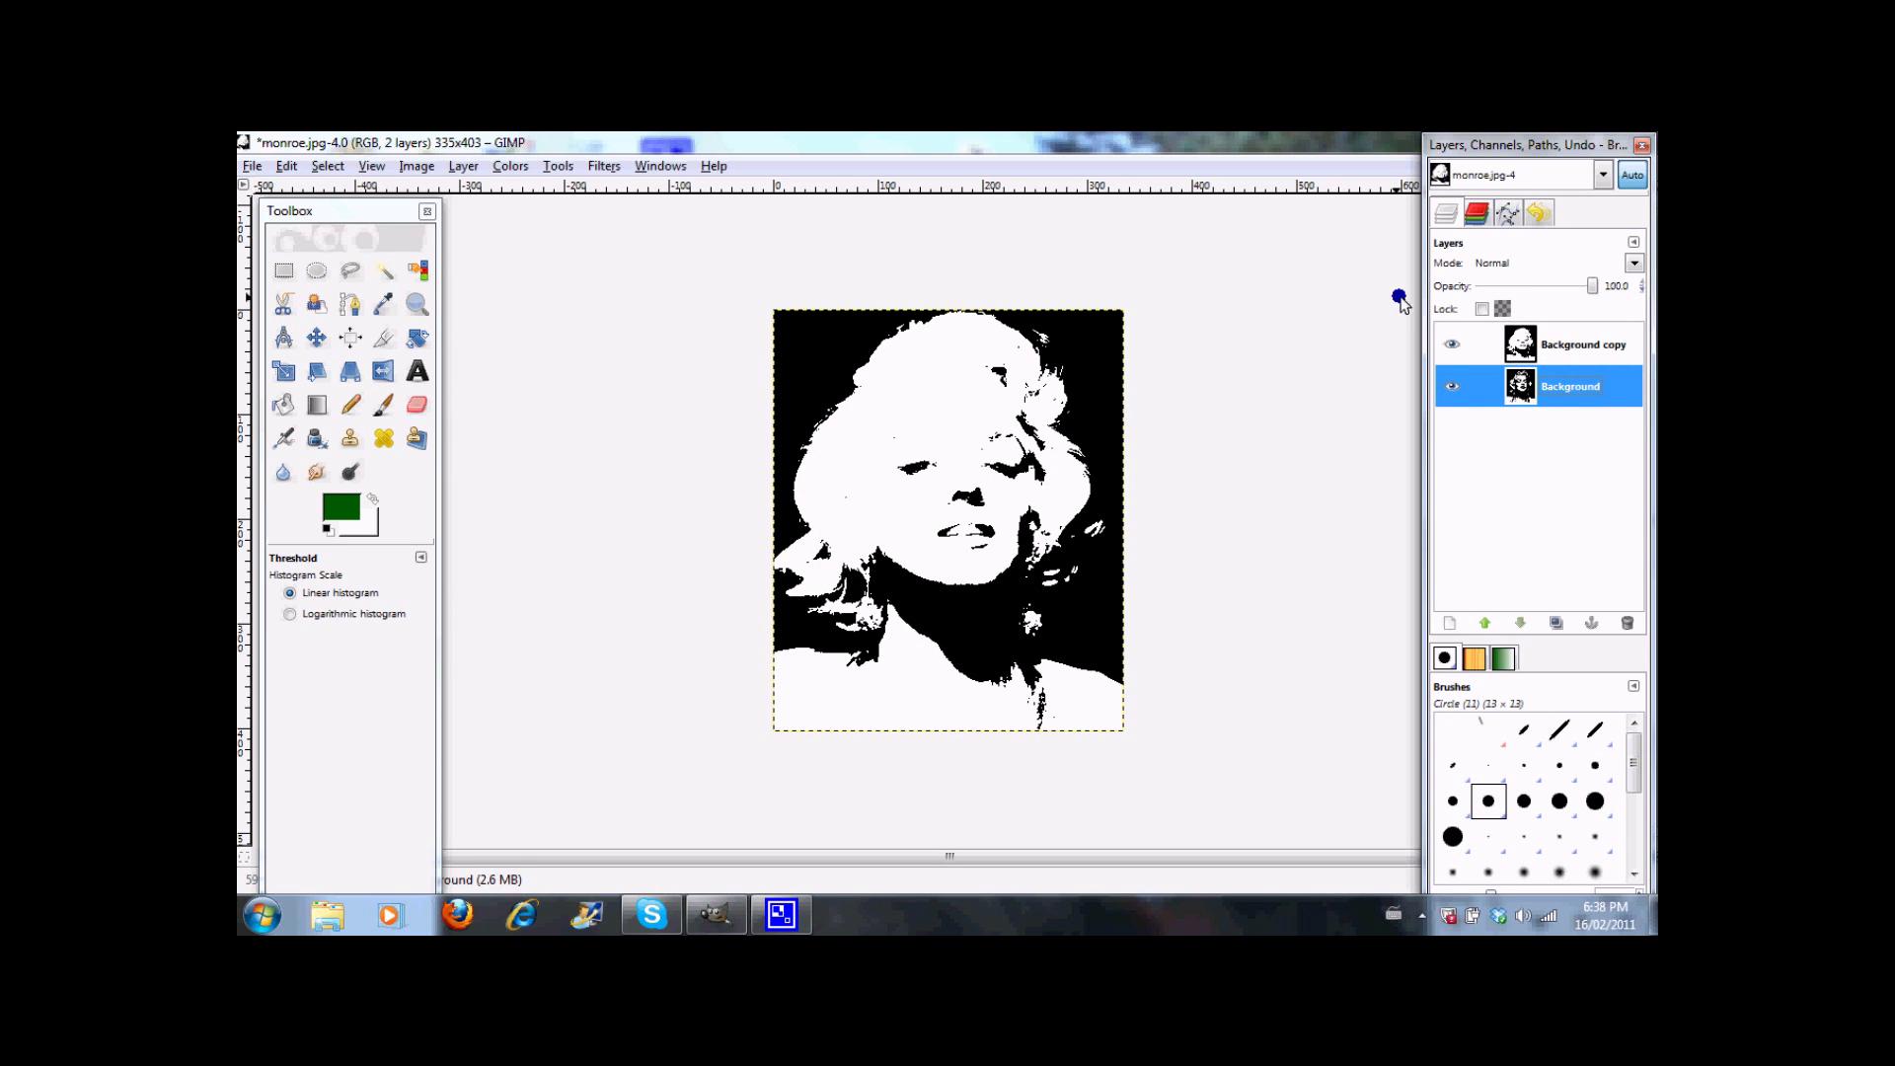
left_click(1452, 345)
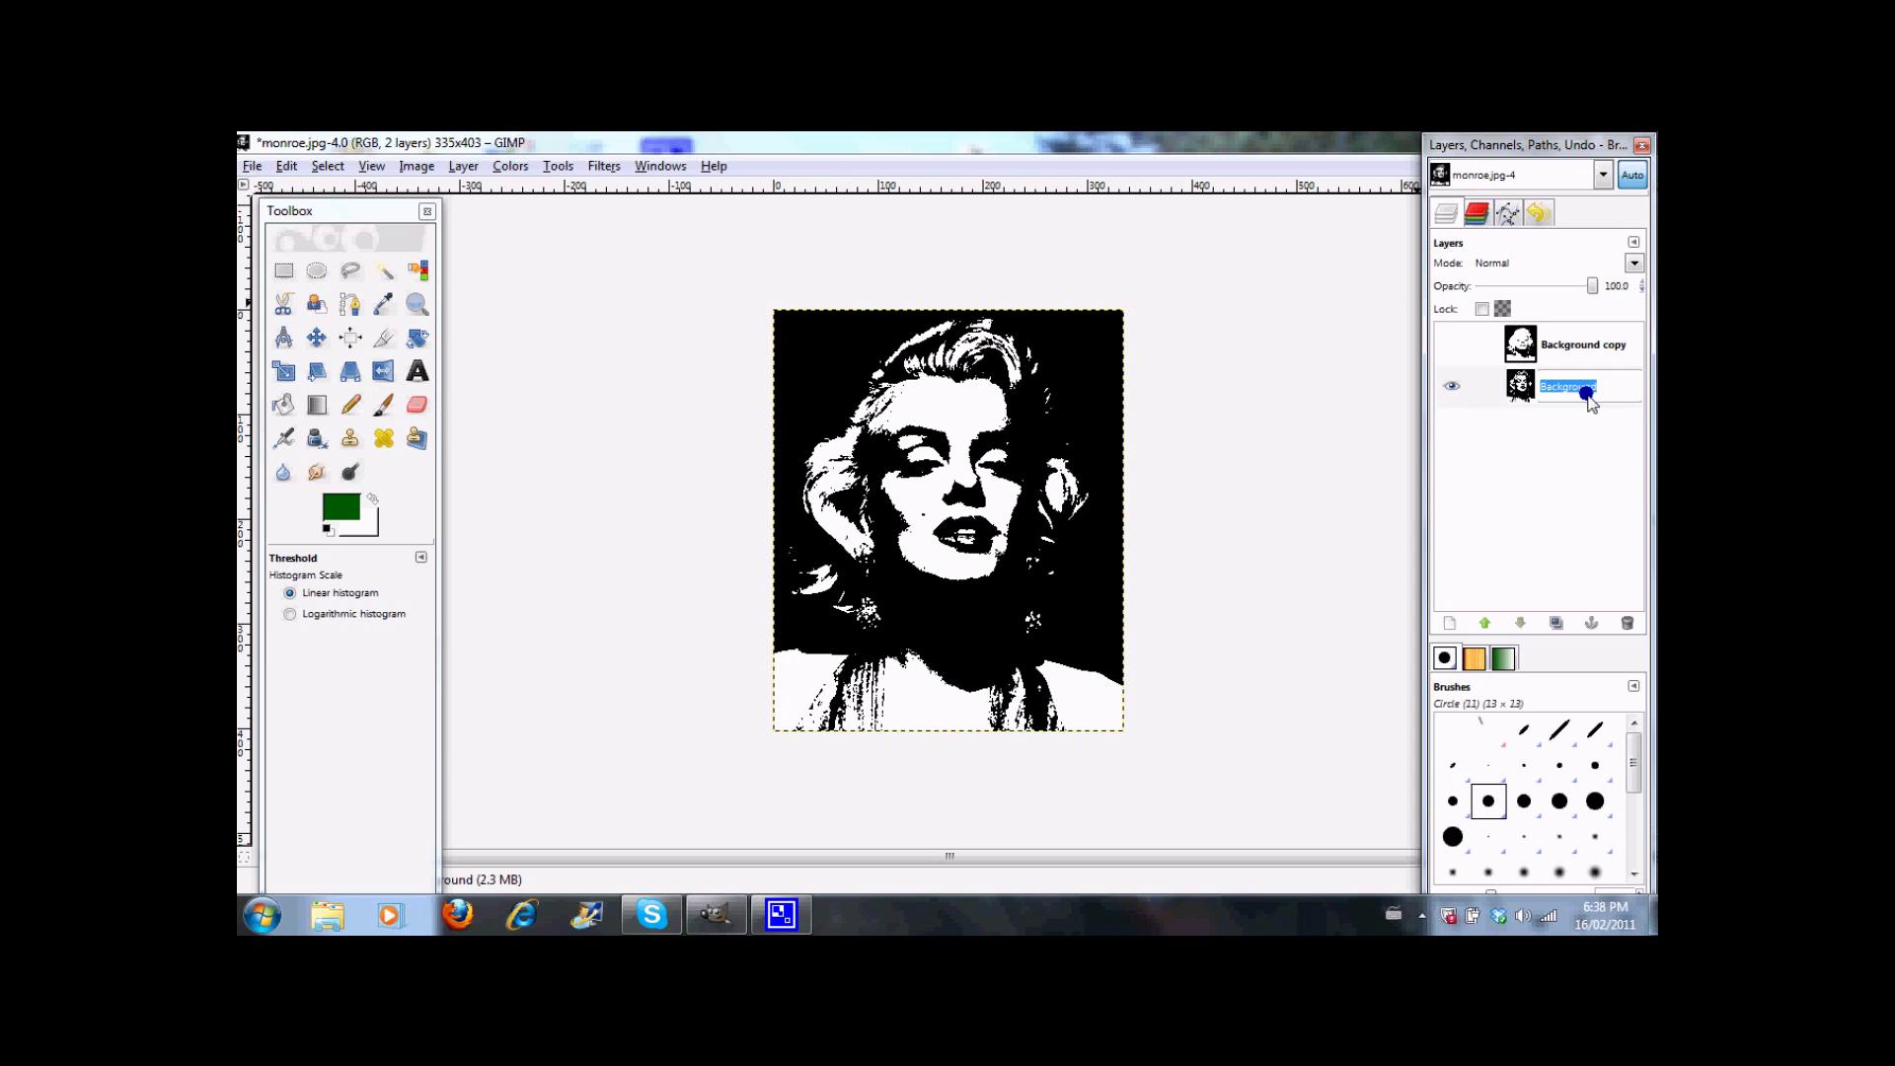
left_click(1484, 388)
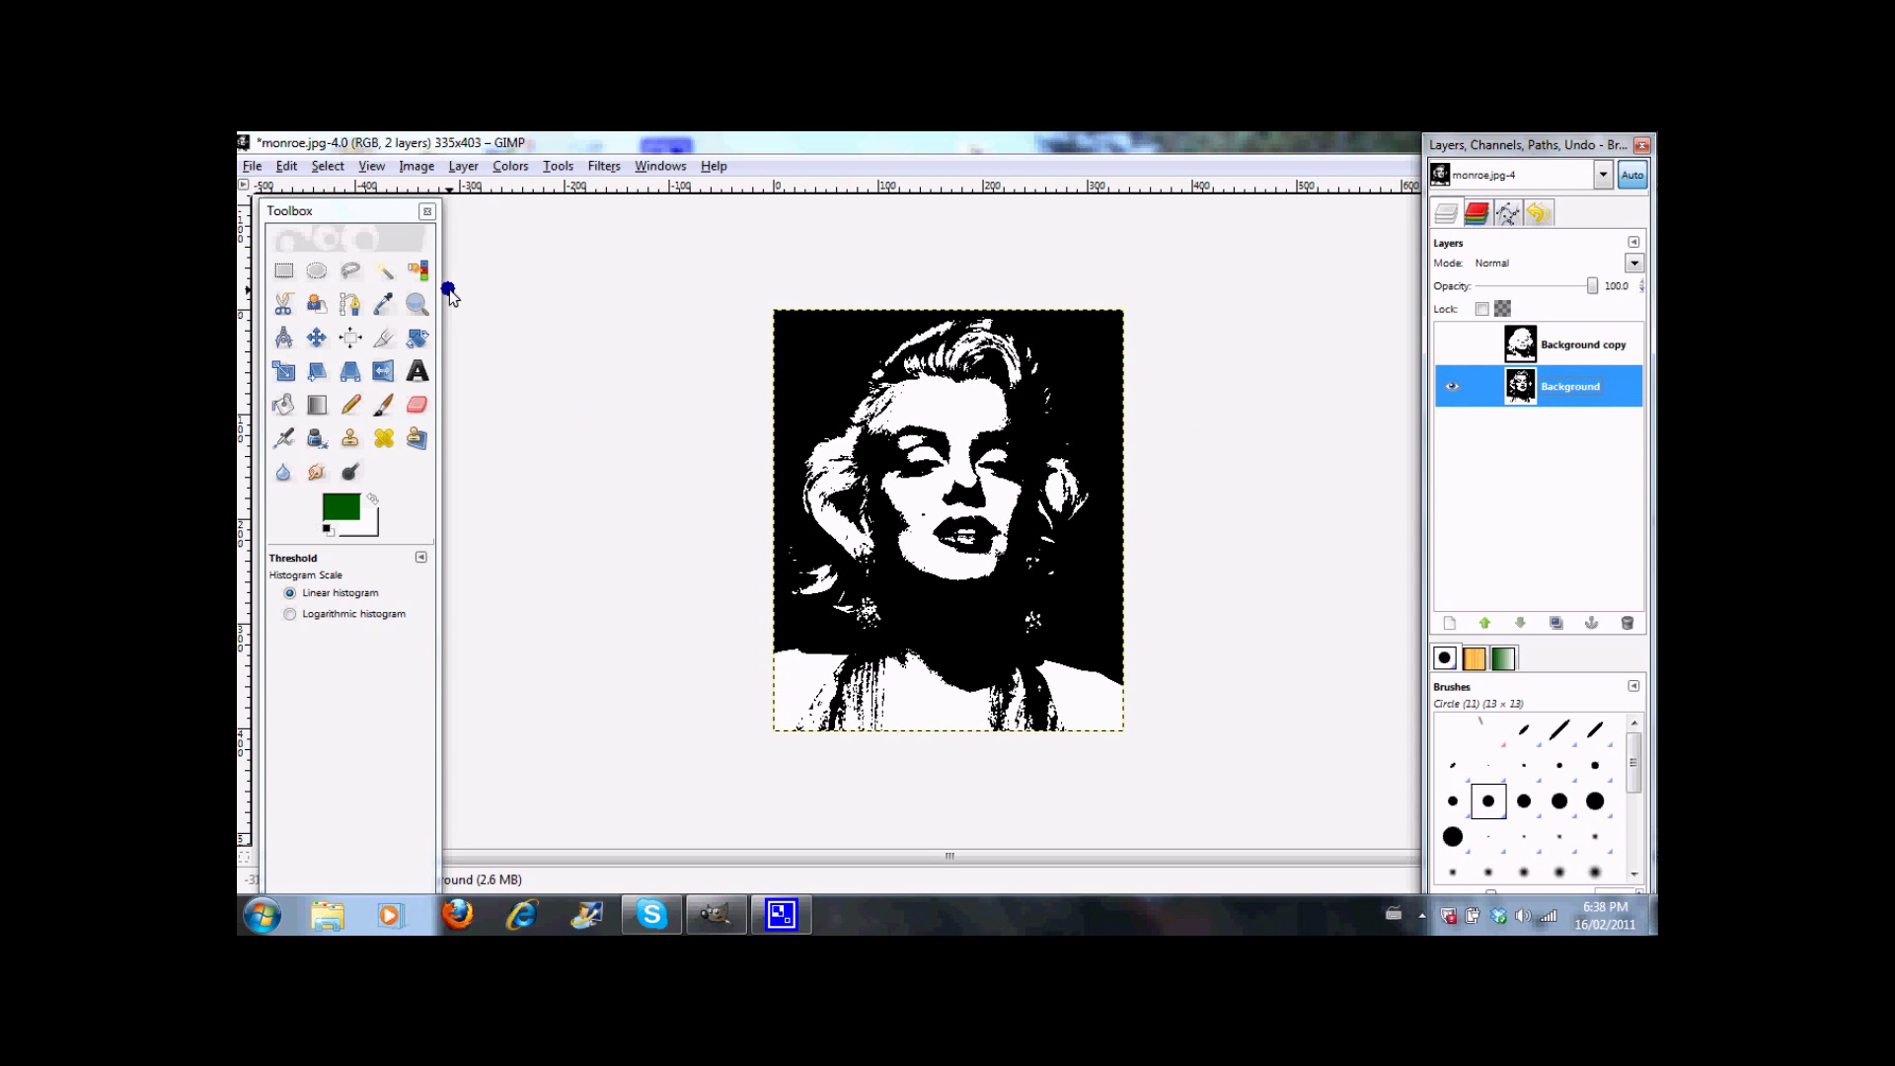
left_click(337, 167)
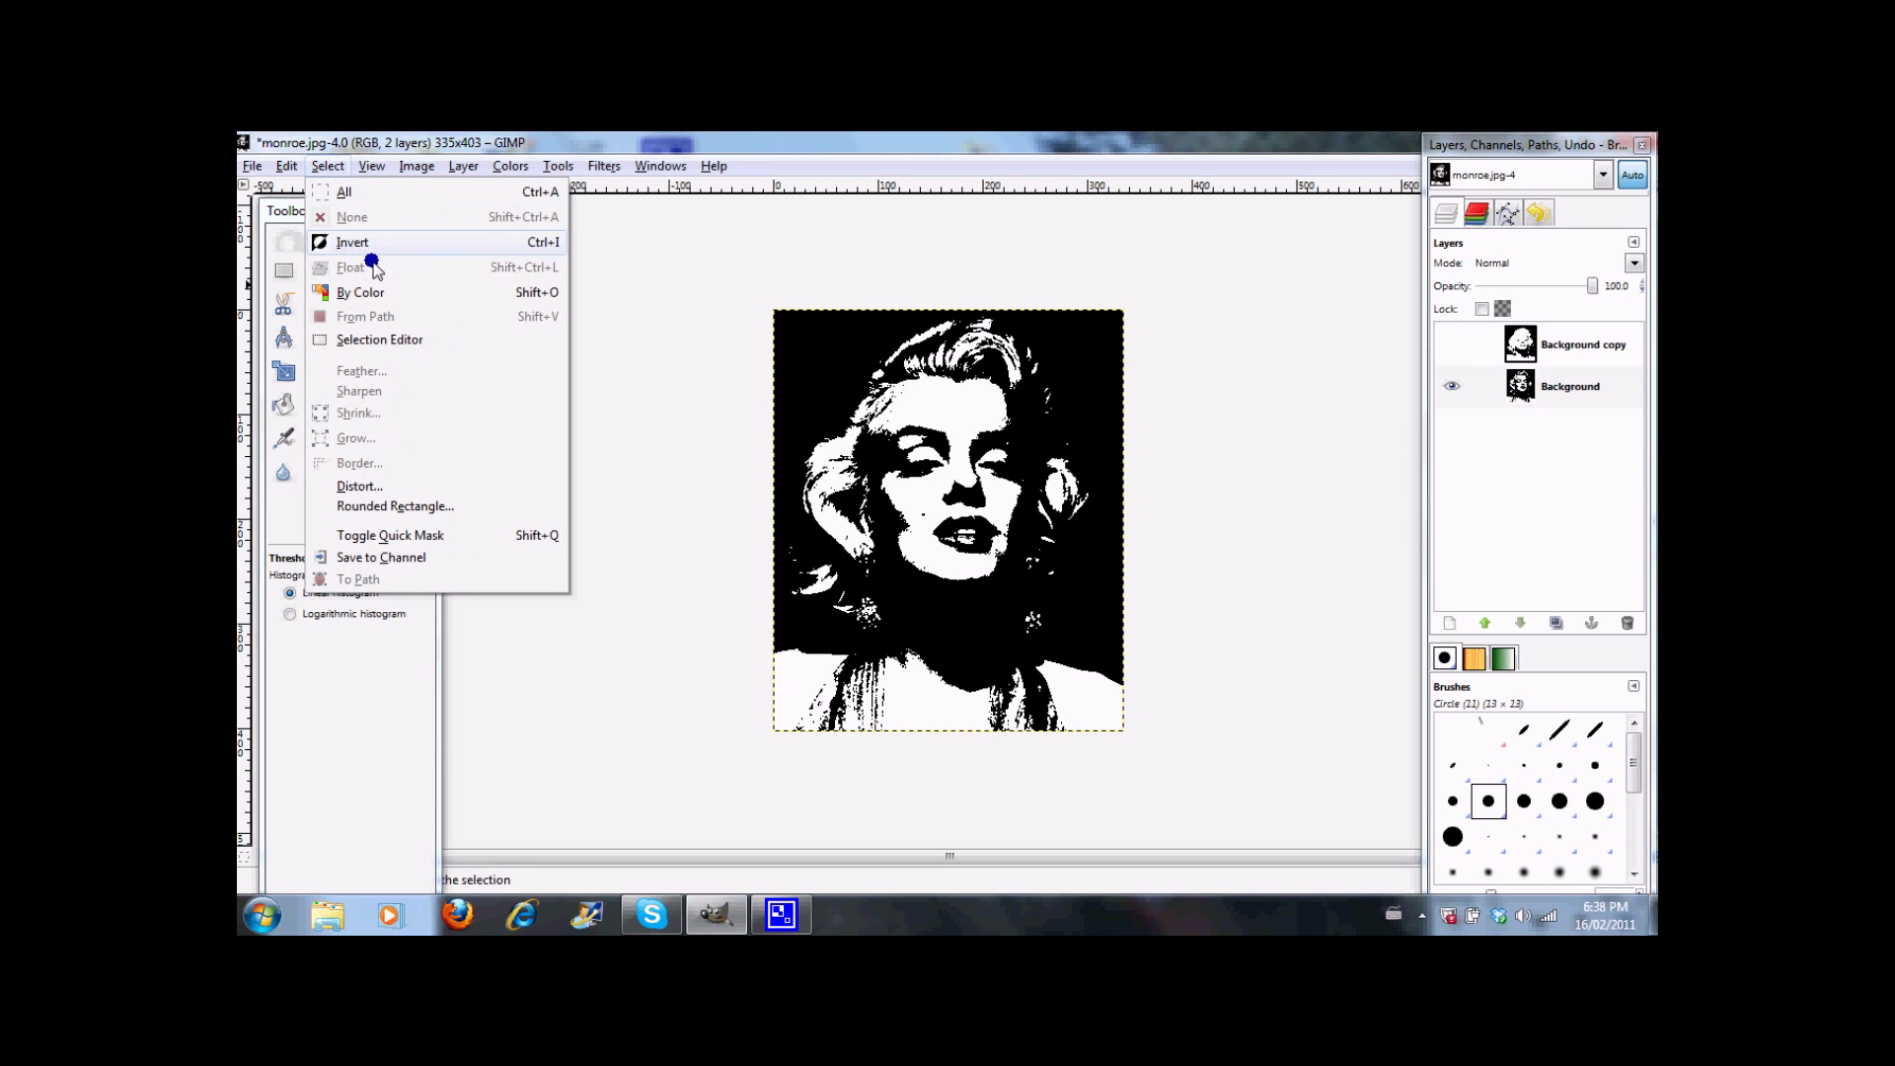
left_click(359, 287)
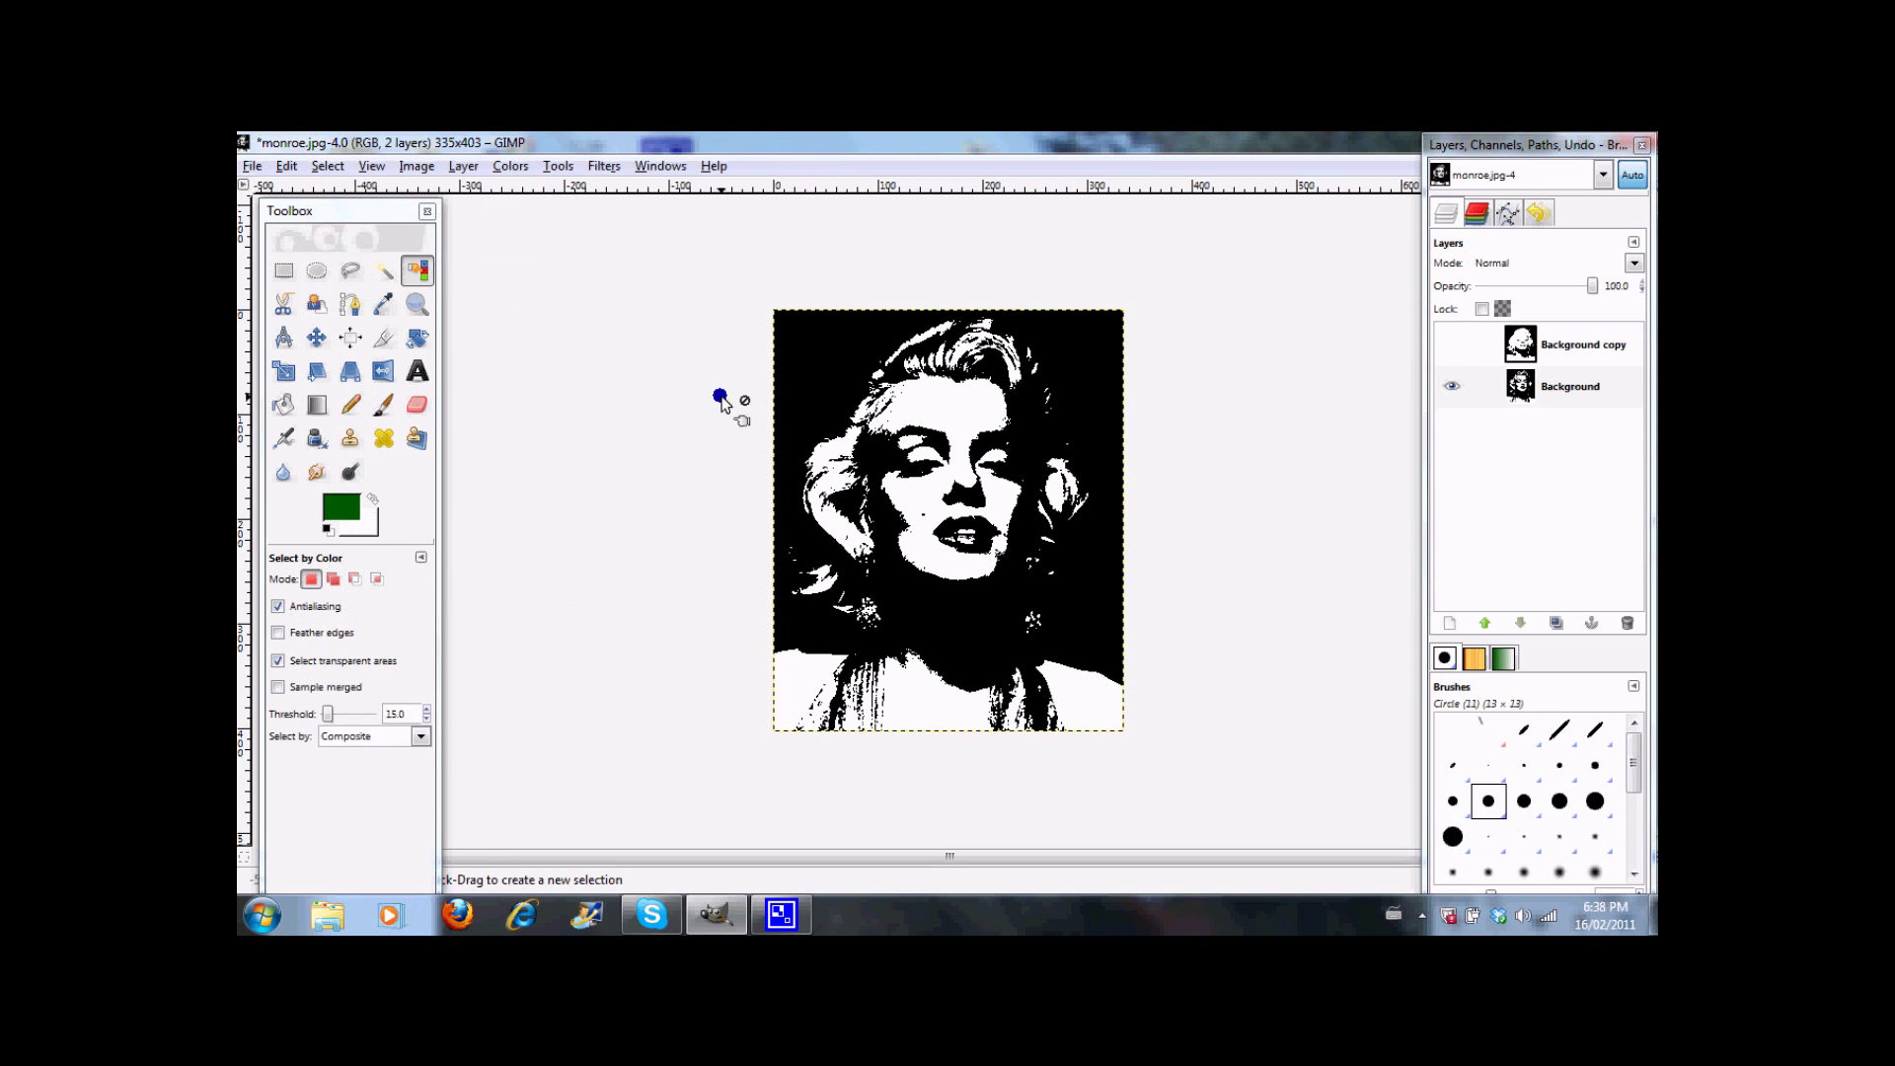
left_click(827, 391)
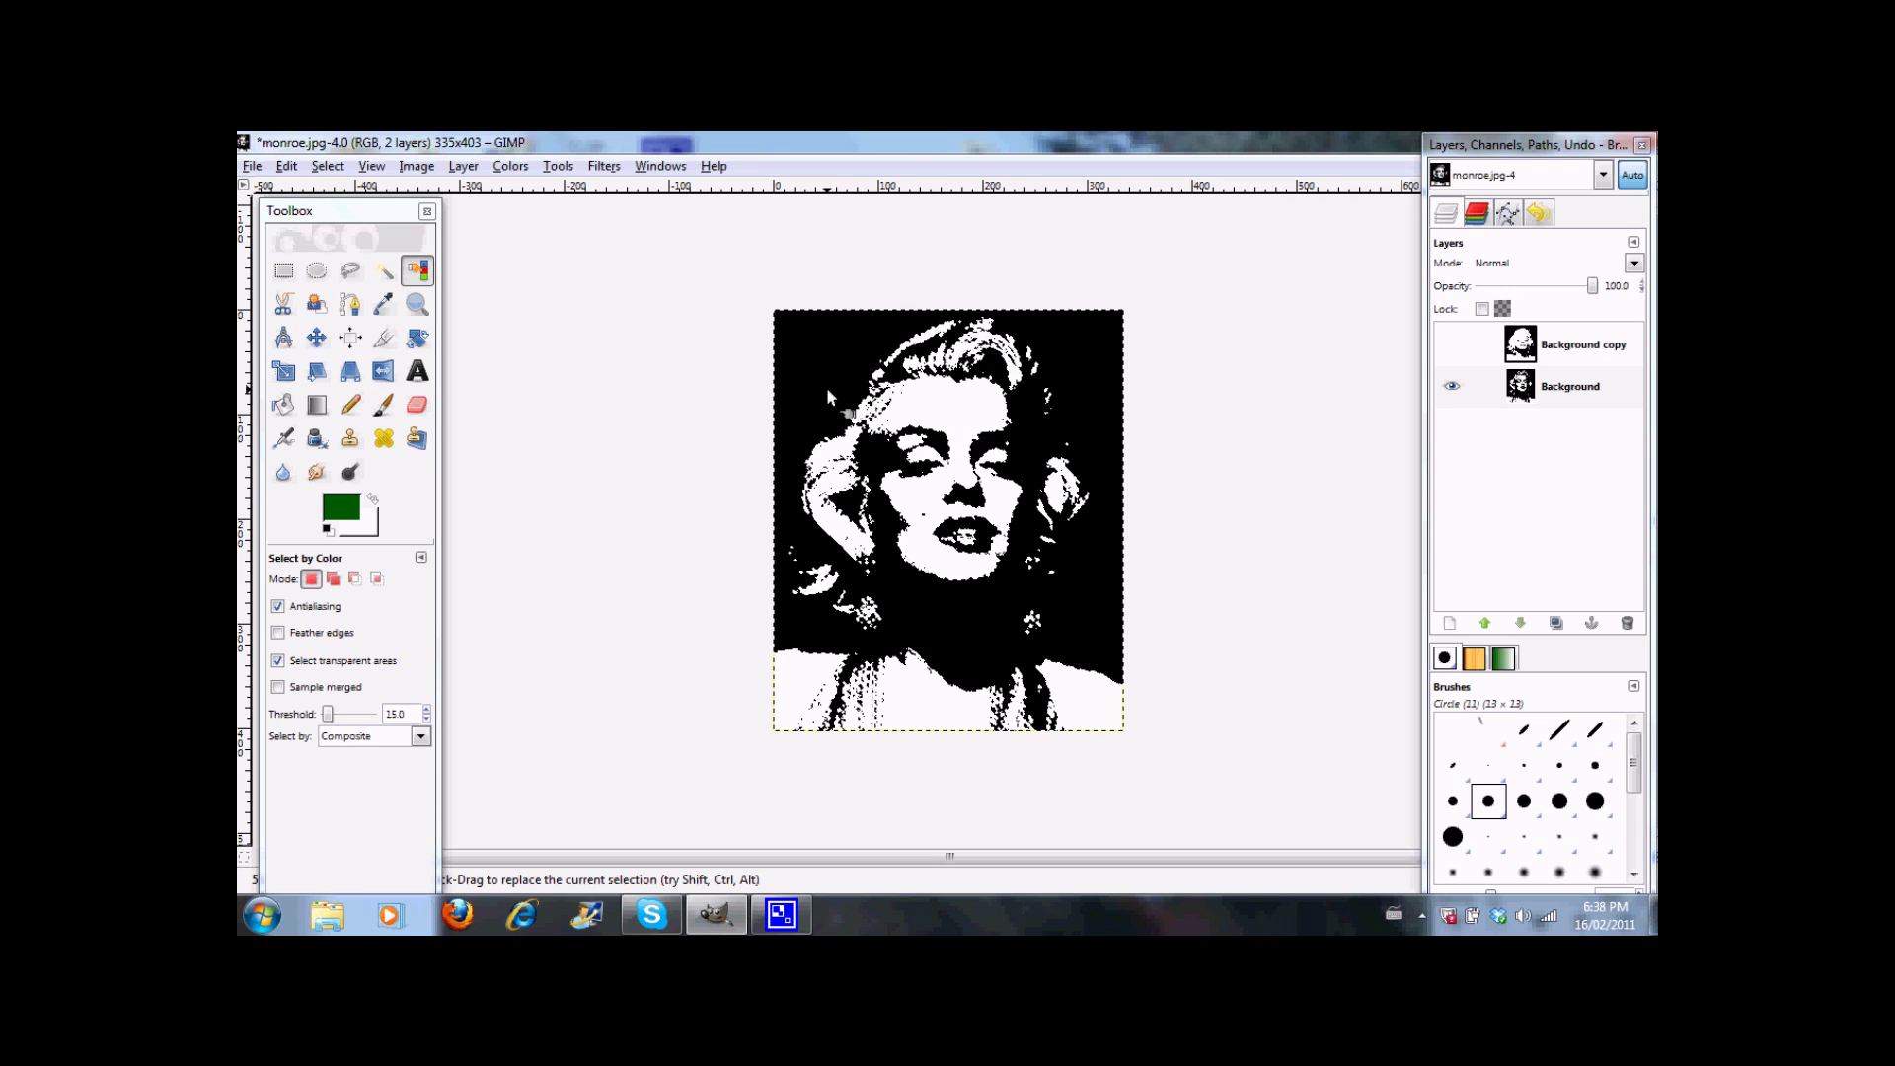
Step: Fill the selected black areas with dark green and clear the selection
left_click(292, 166)
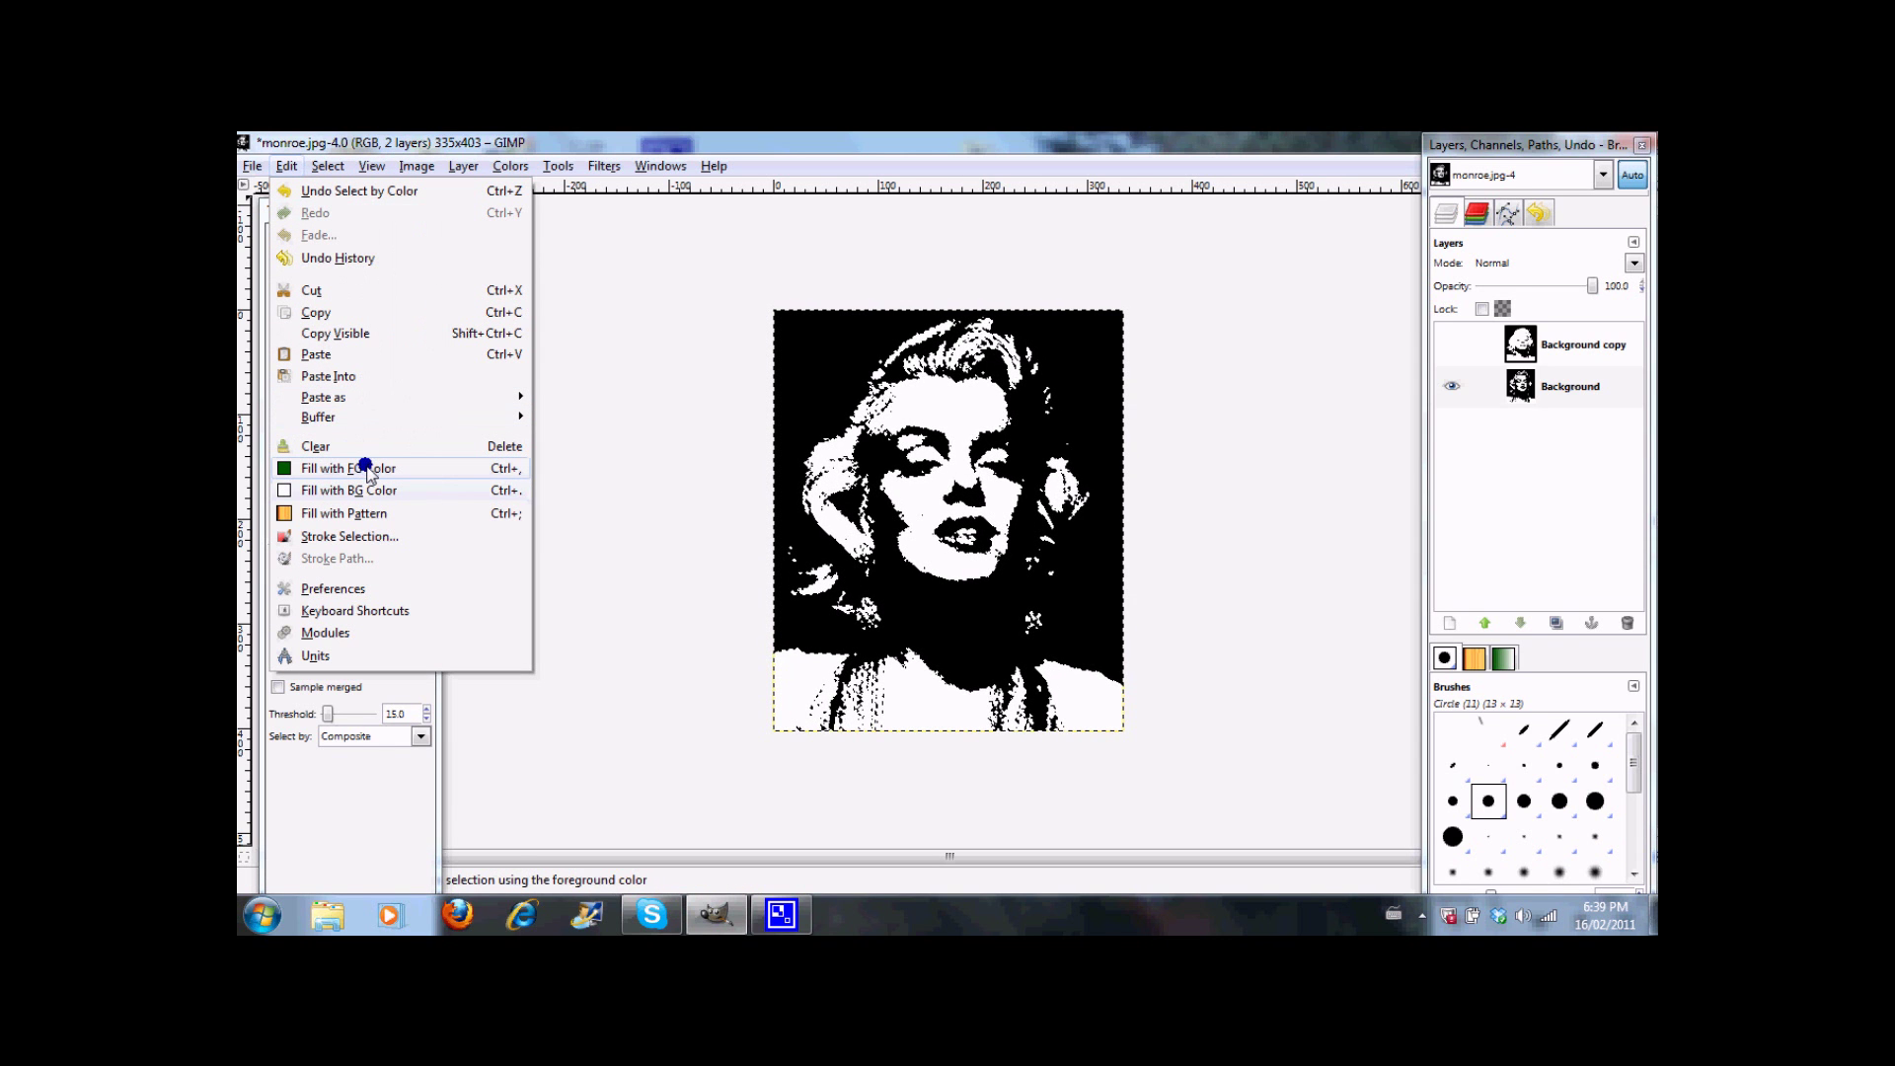
left_click(639, 494)
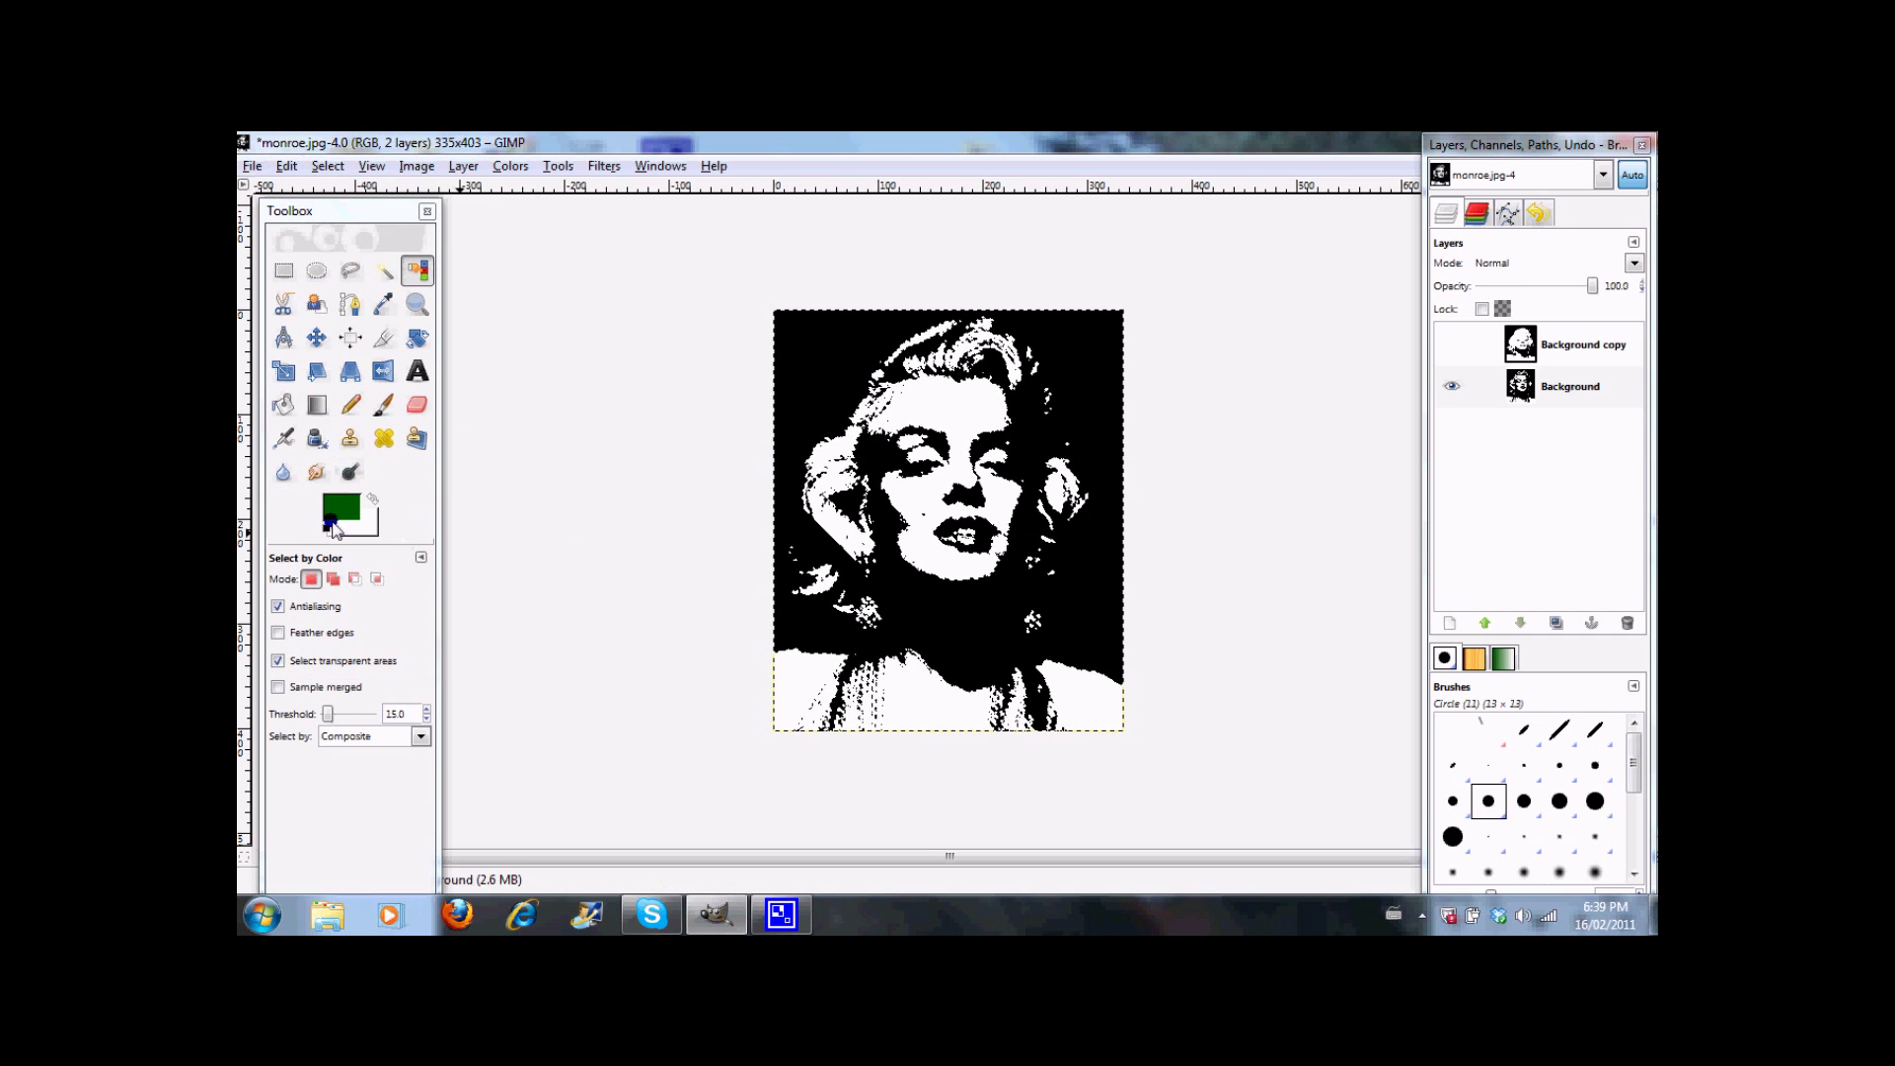
left_click(286, 166)
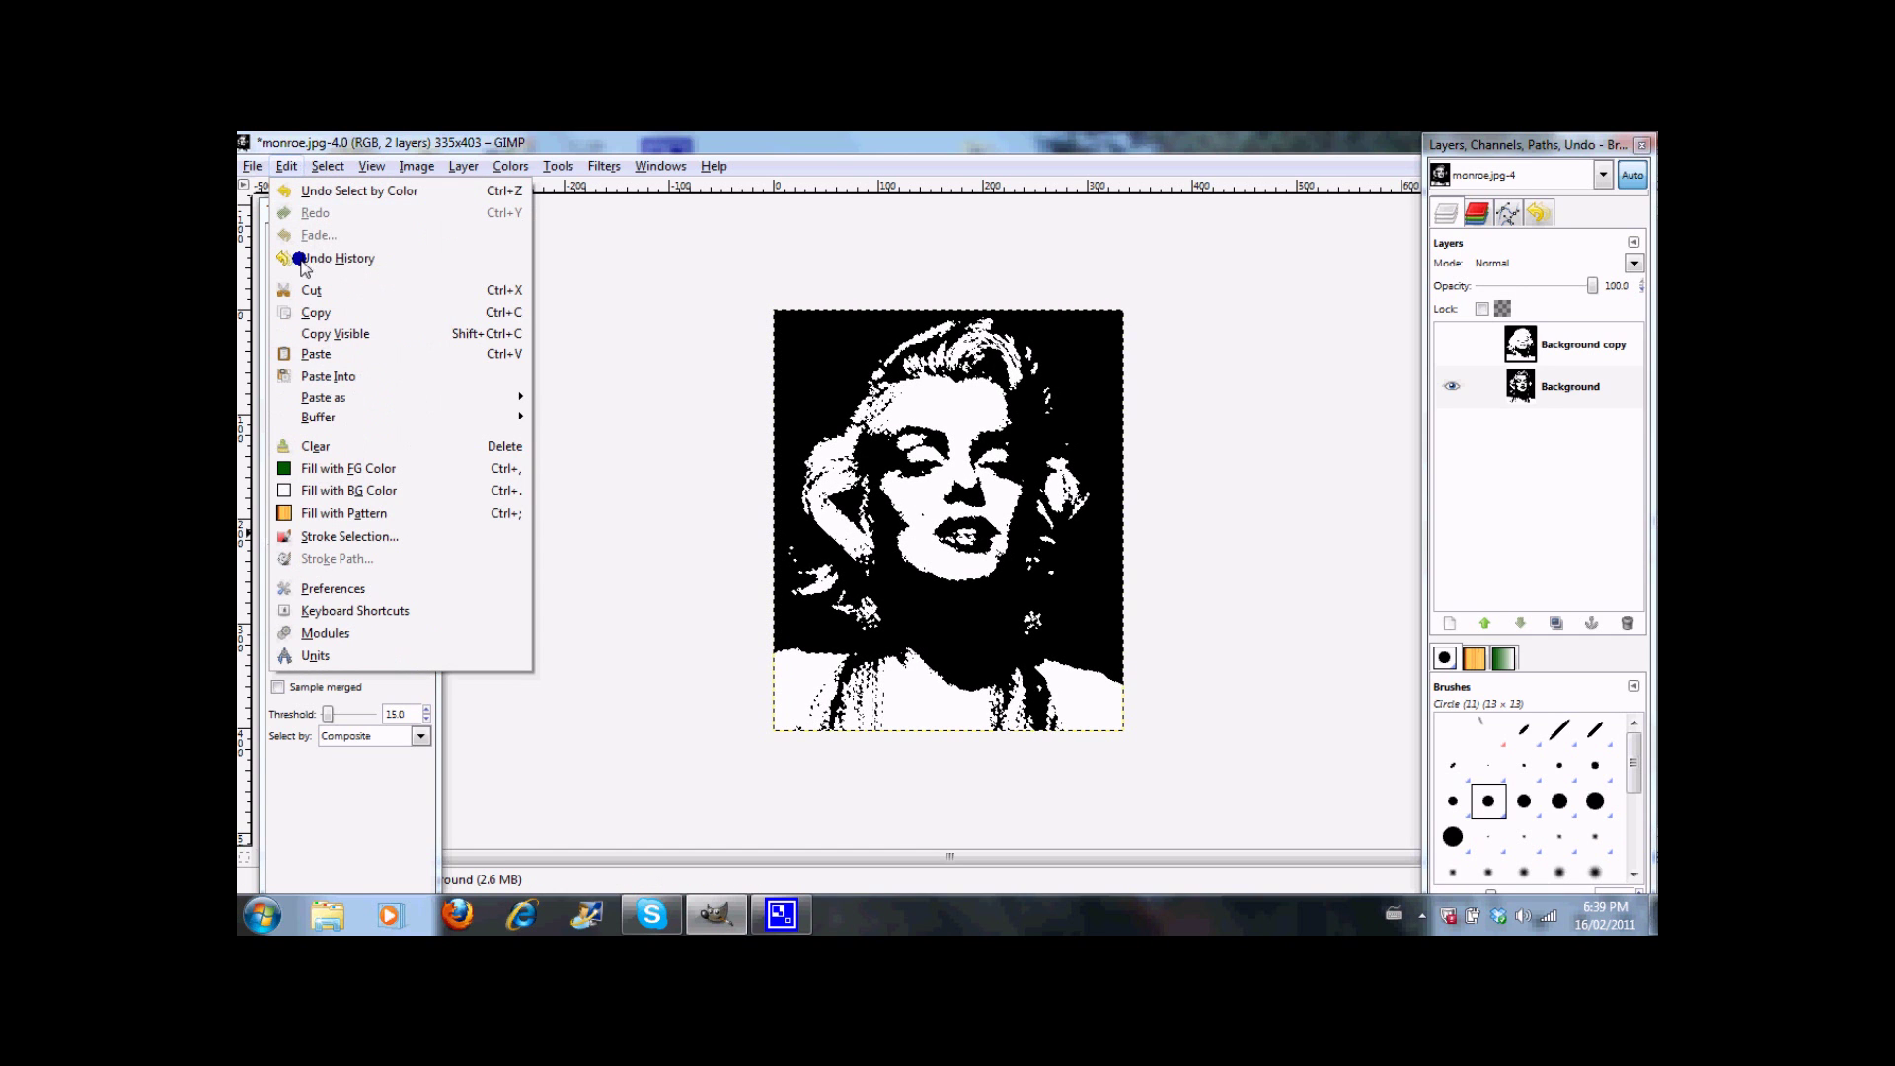
left_click(321, 465)
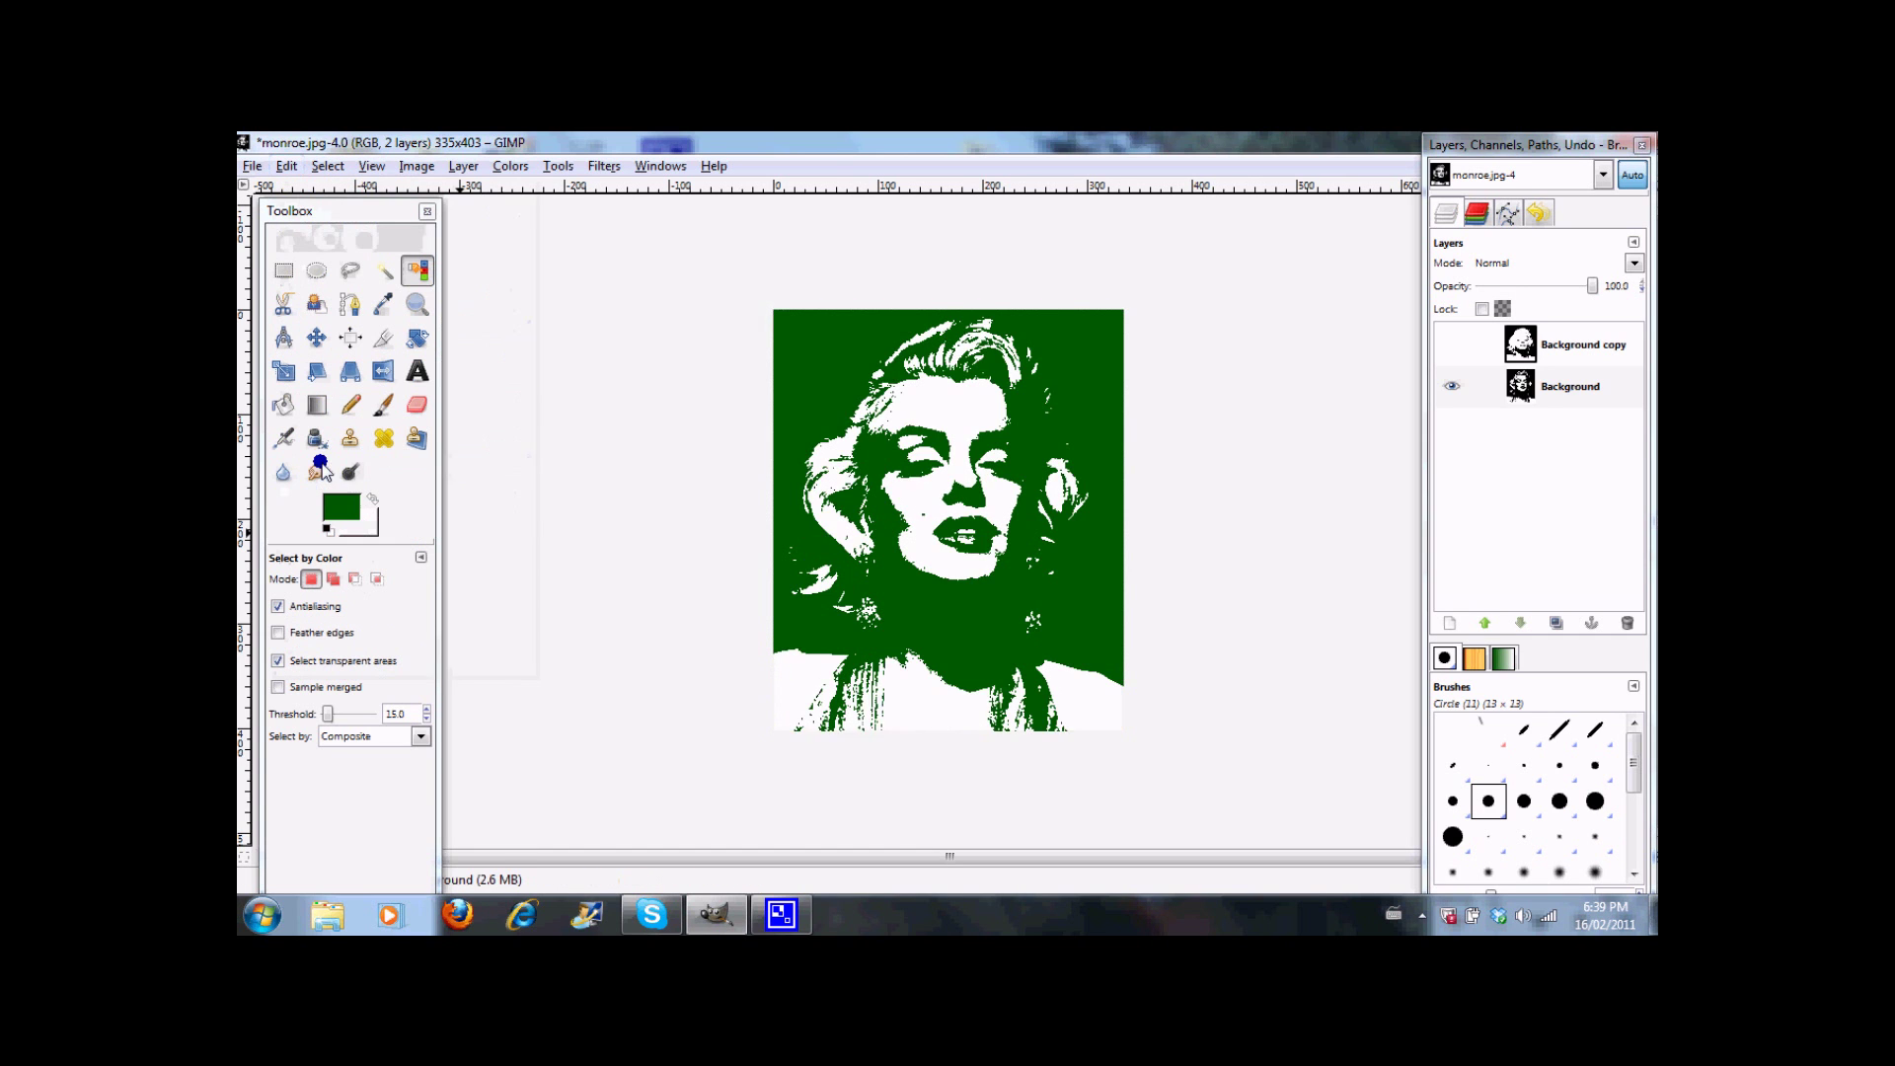
left_click(328, 166)
left_click(351, 217)
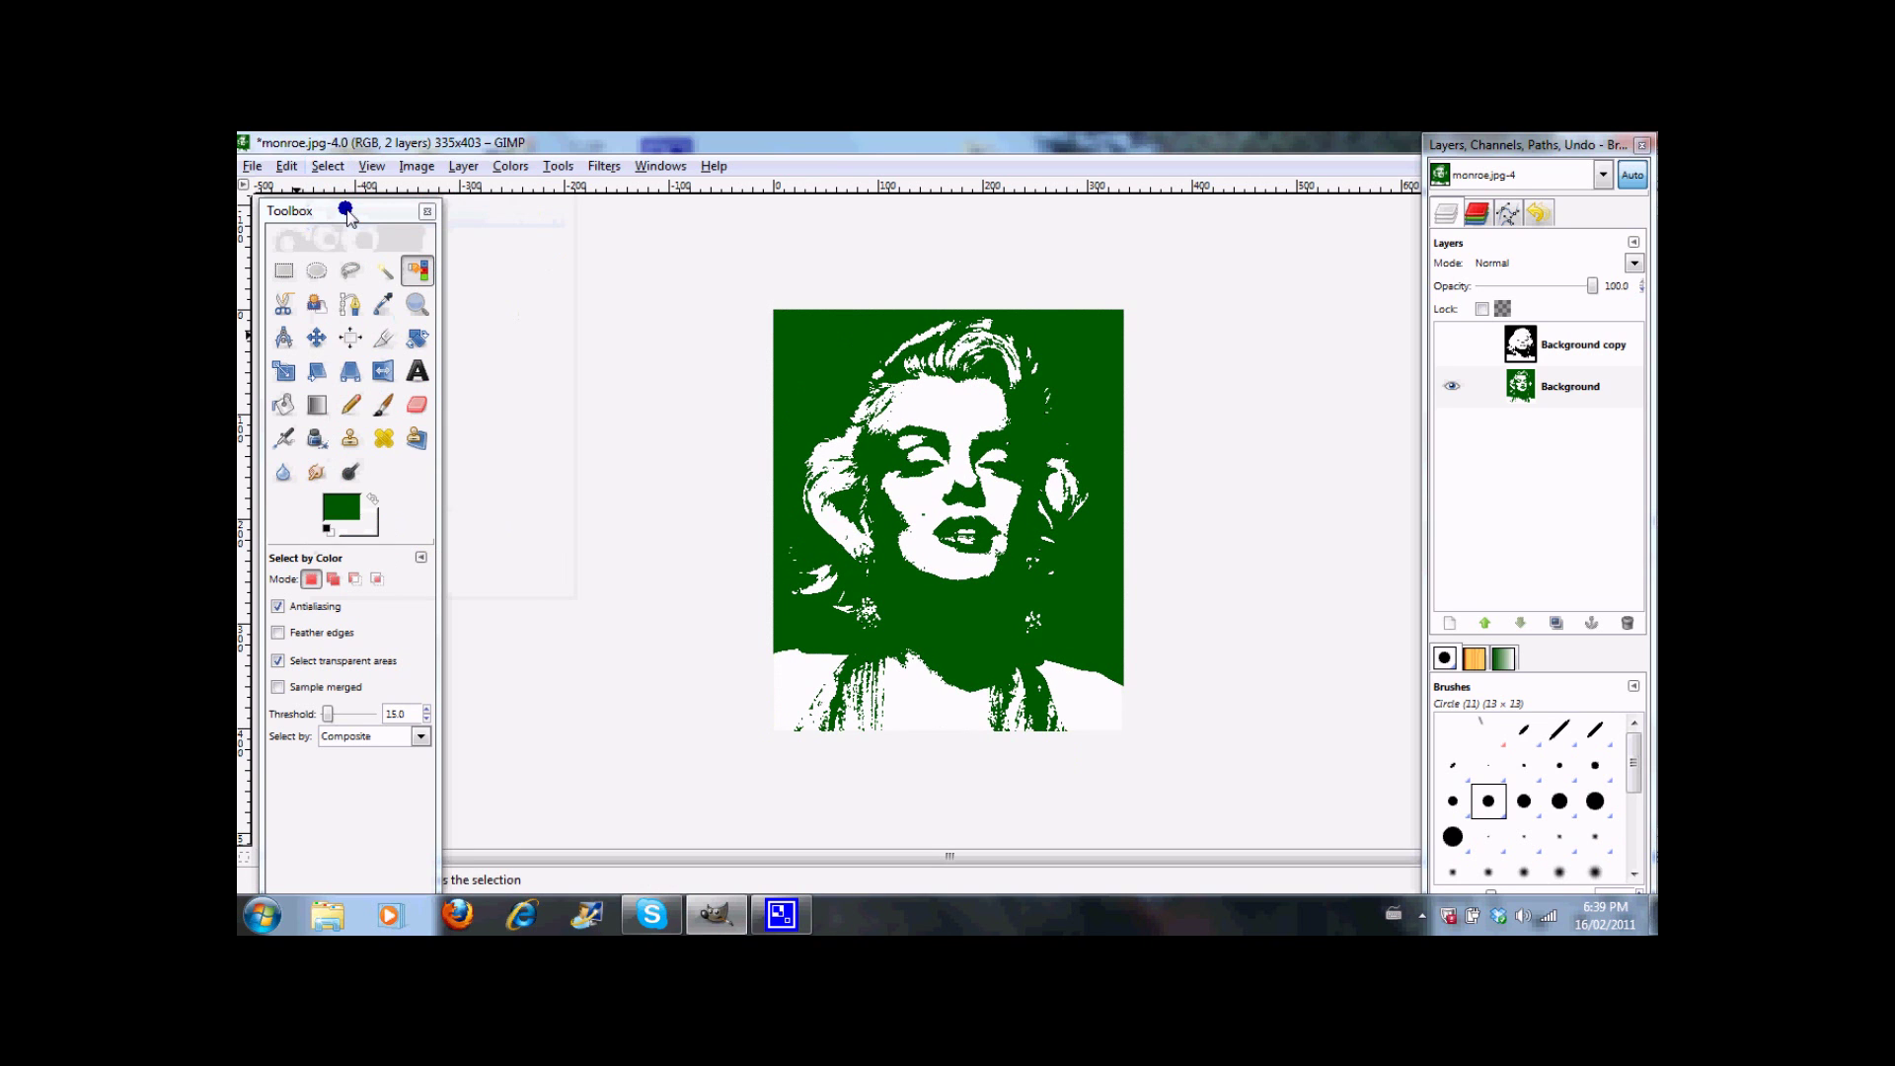
Step: Switch to the Background copy, hide the green layer, and select the copy's white areas by colour
left_click(1557, 356)
left_click(1452, 386)
left_click(1453, 356)
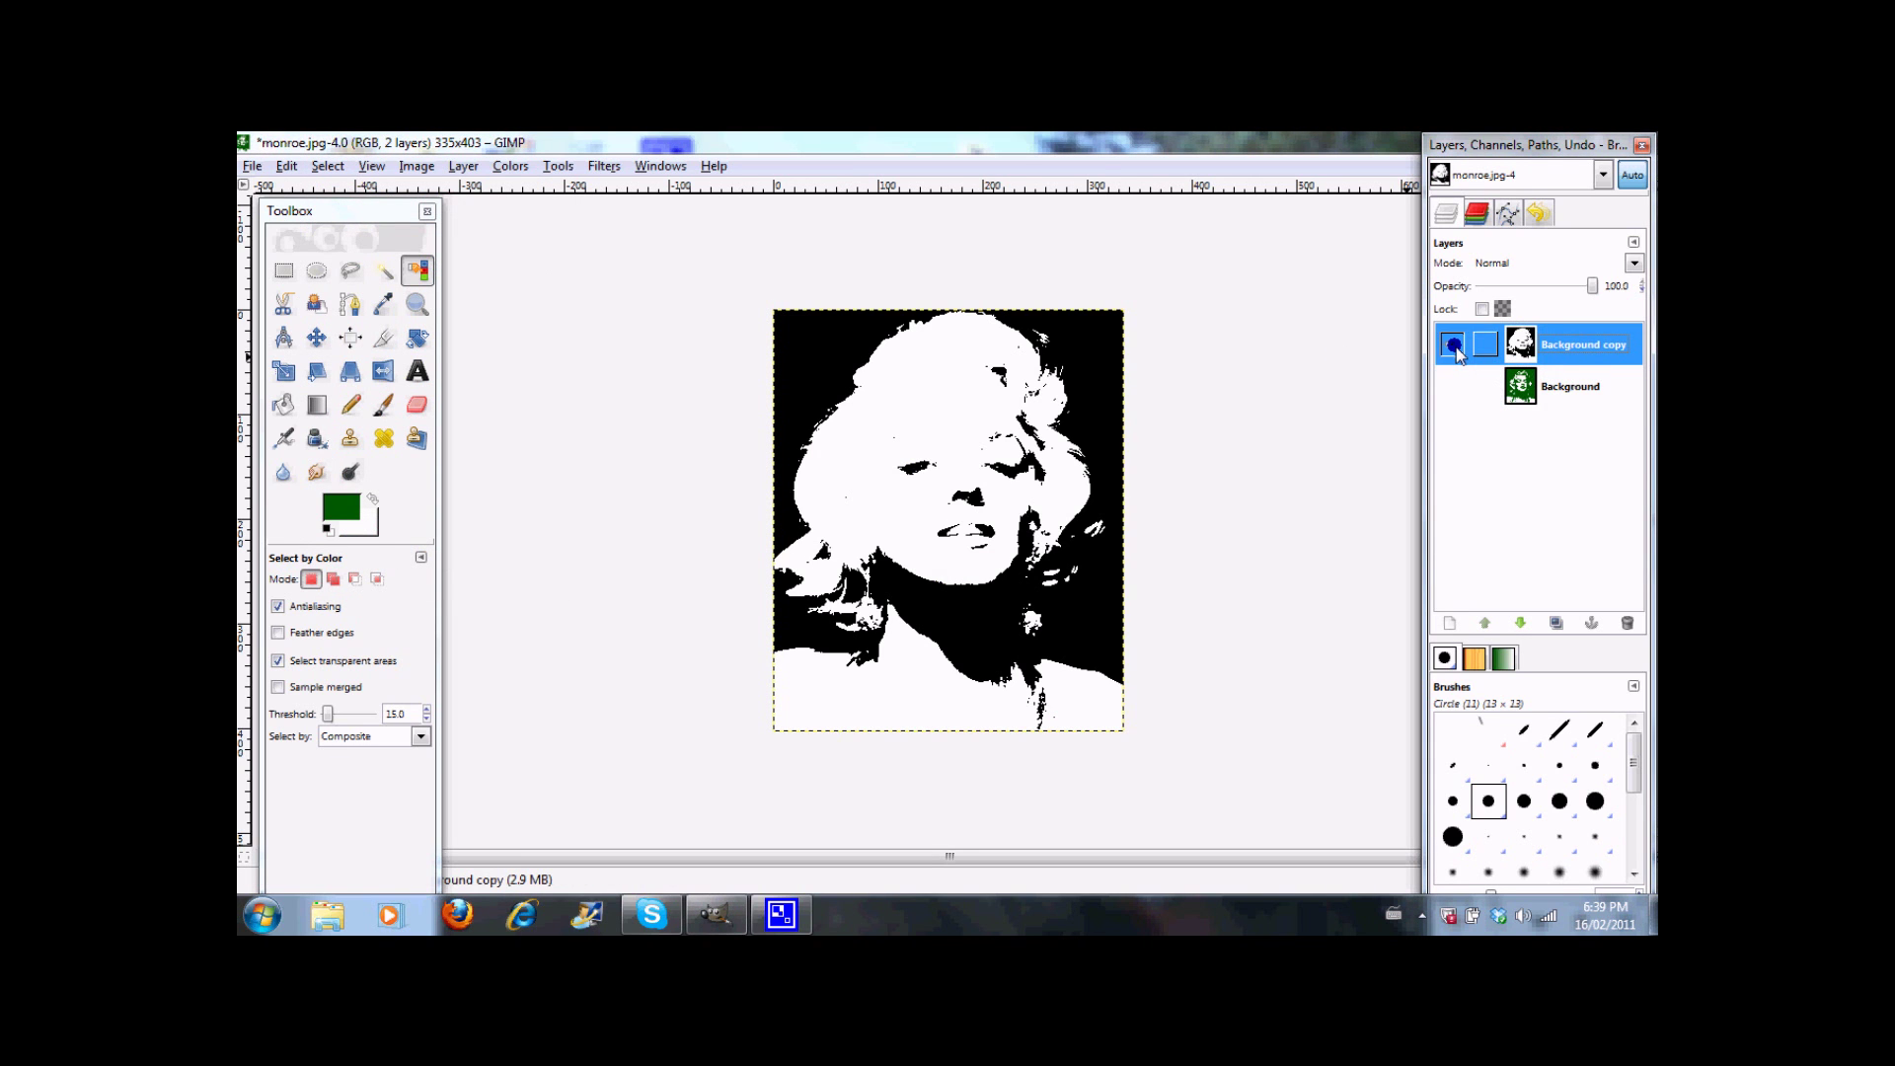
left_click(326, 166)
left_click(375, 291)
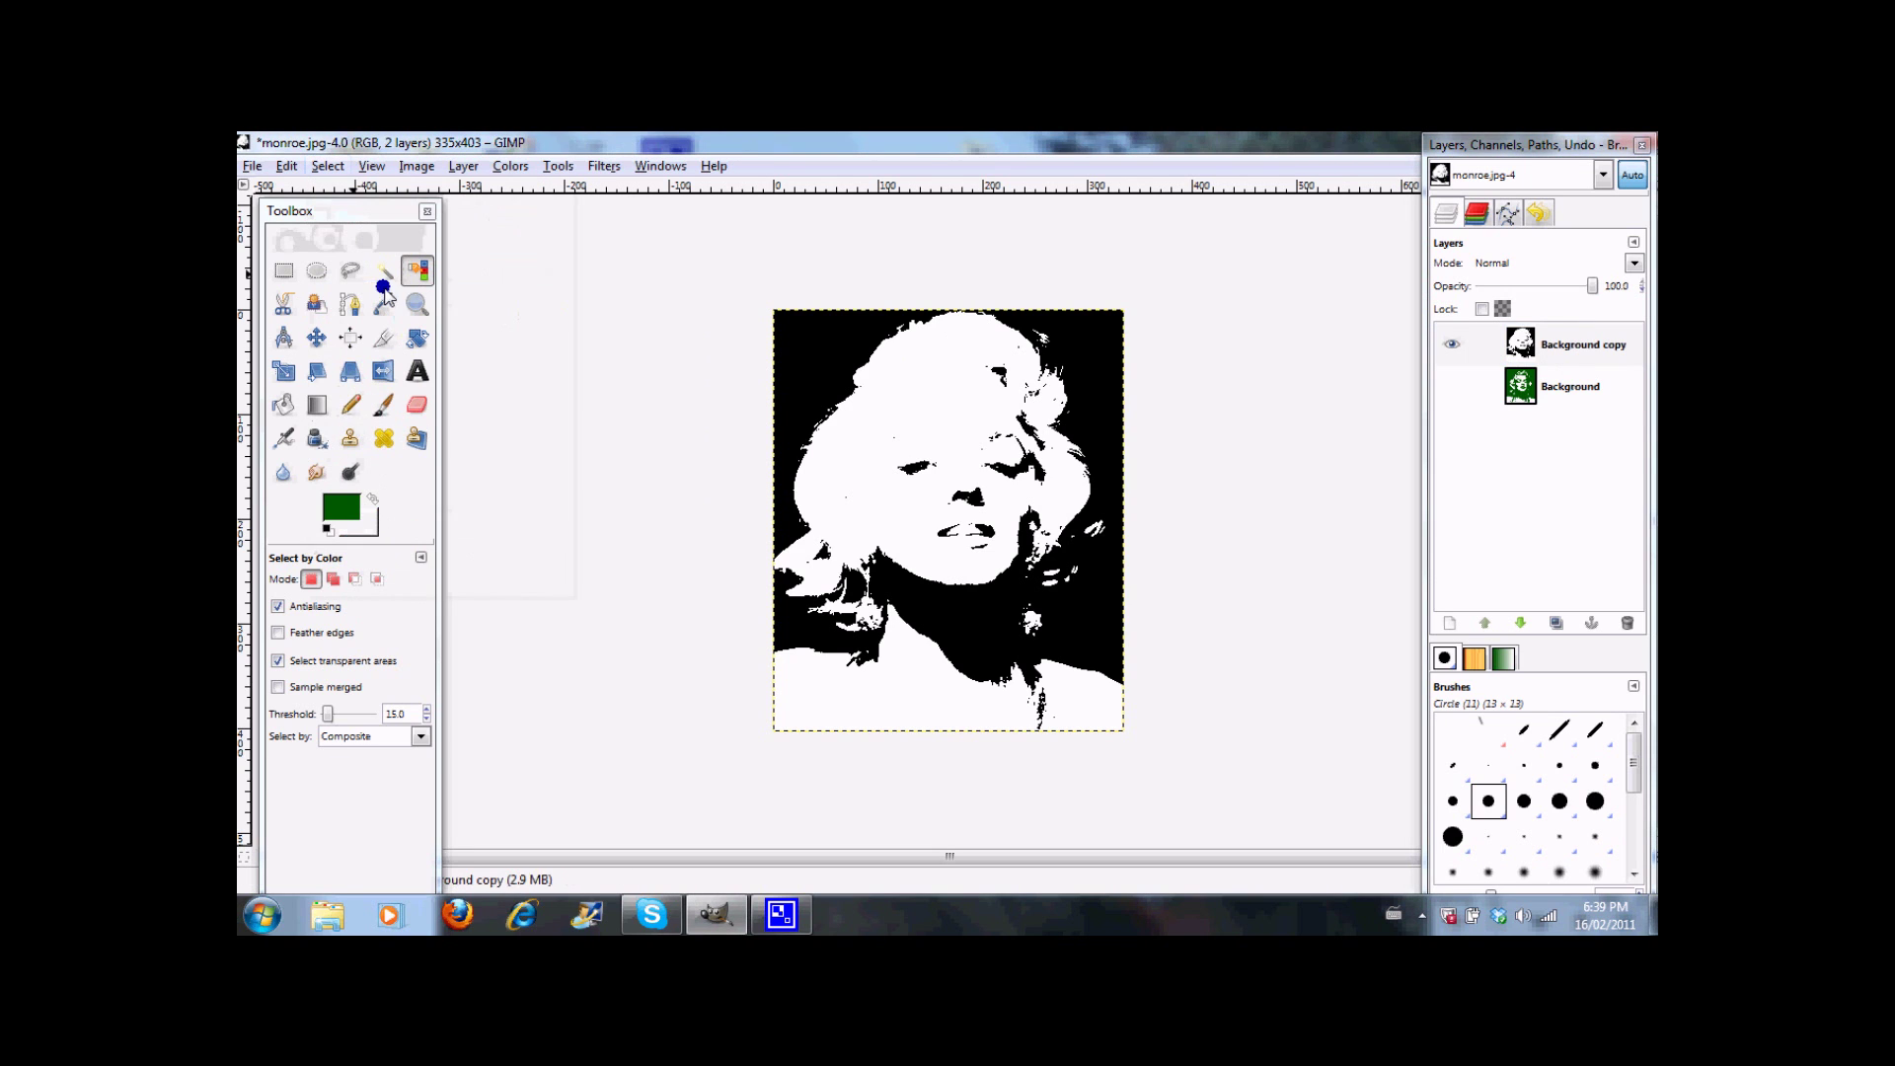
left_click(905, 428)
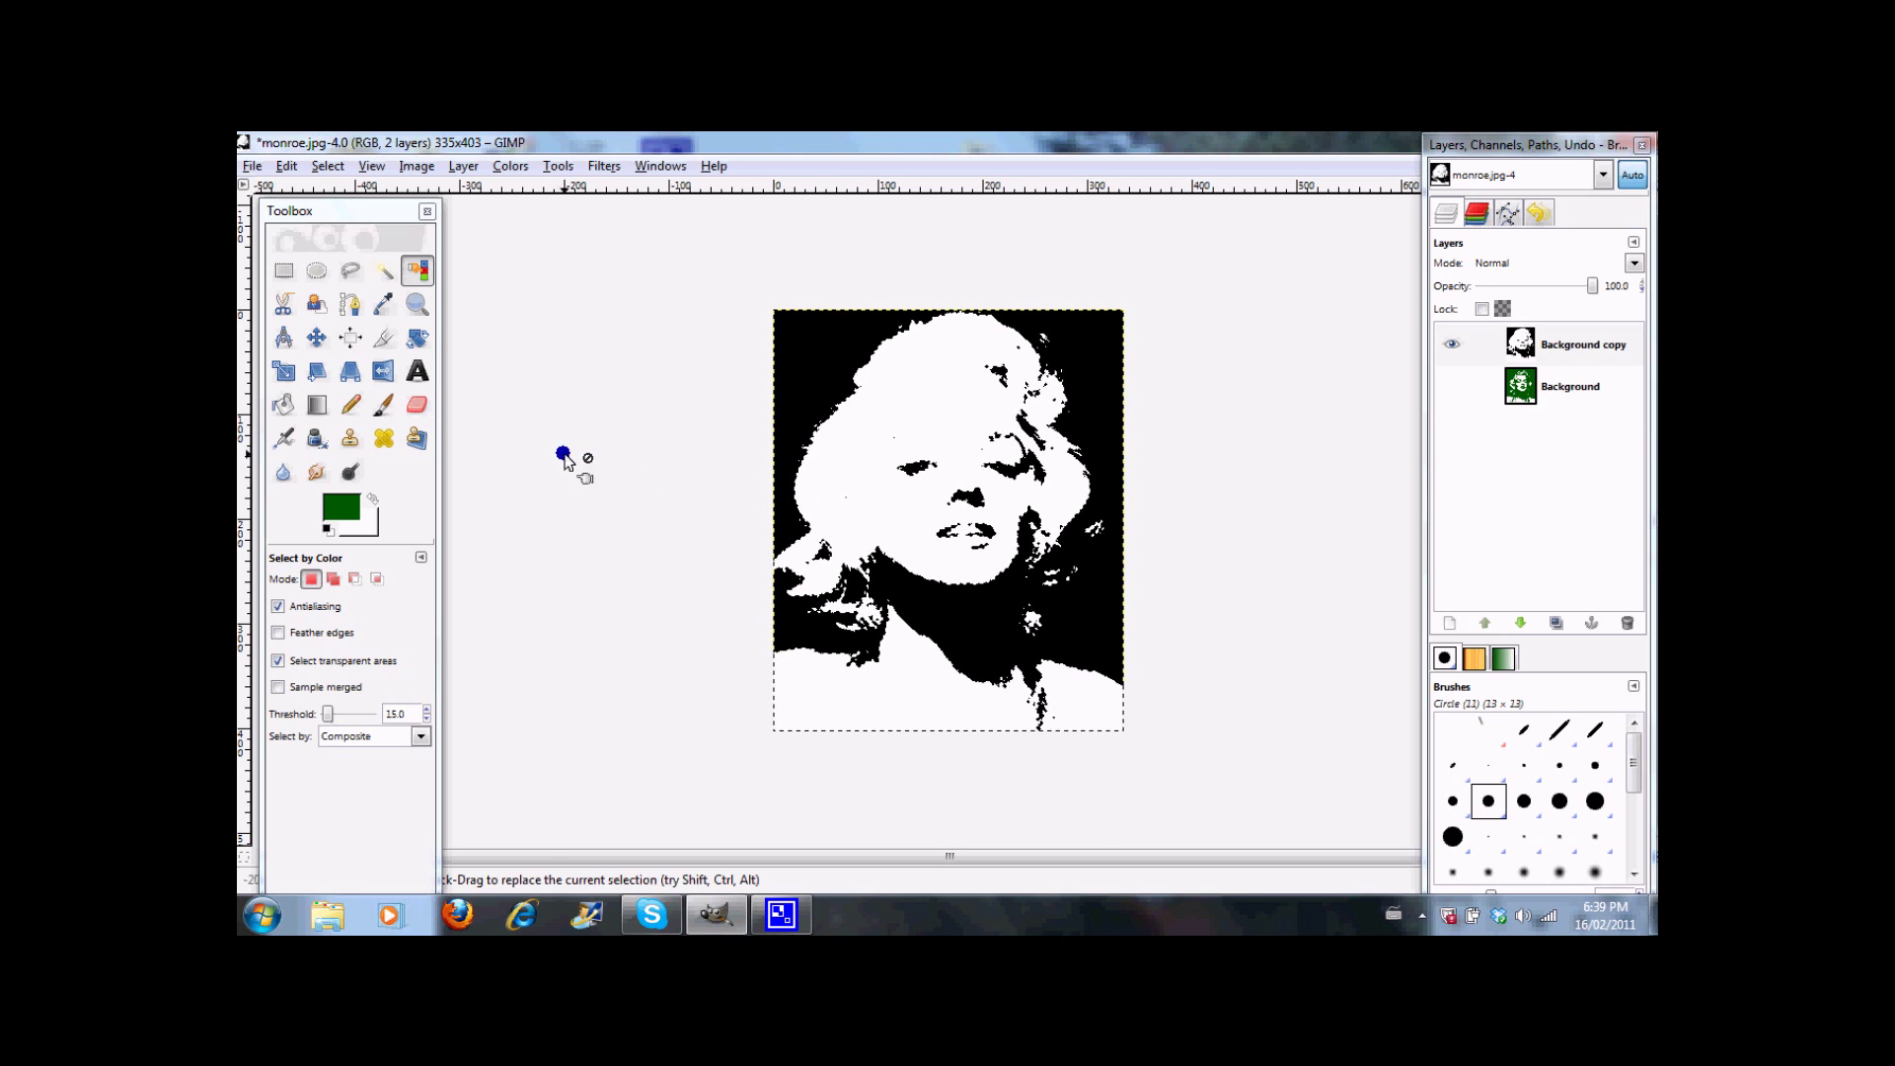
Step: Fill the selected white areas with bright green foreground colour and clear the selection
left_click(340, 506)
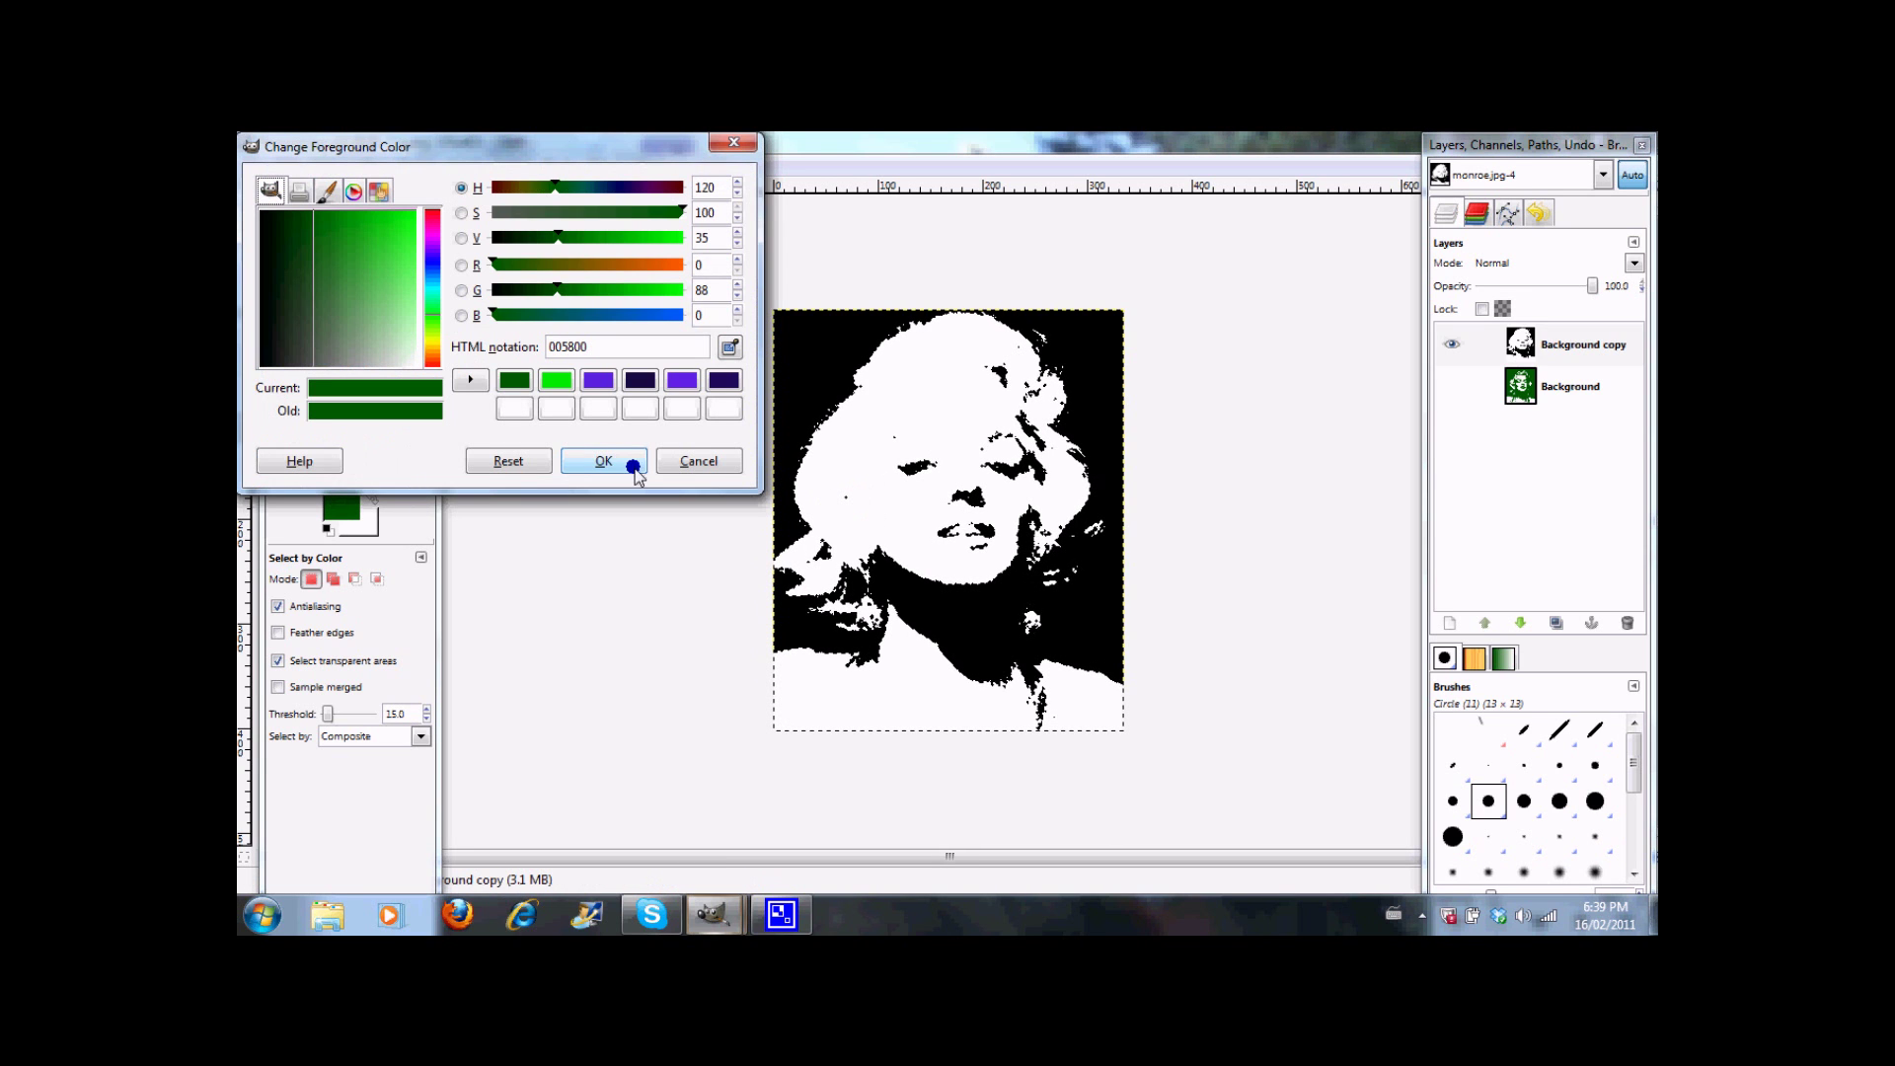
left_click(556, 380)
left_click(603, 461)
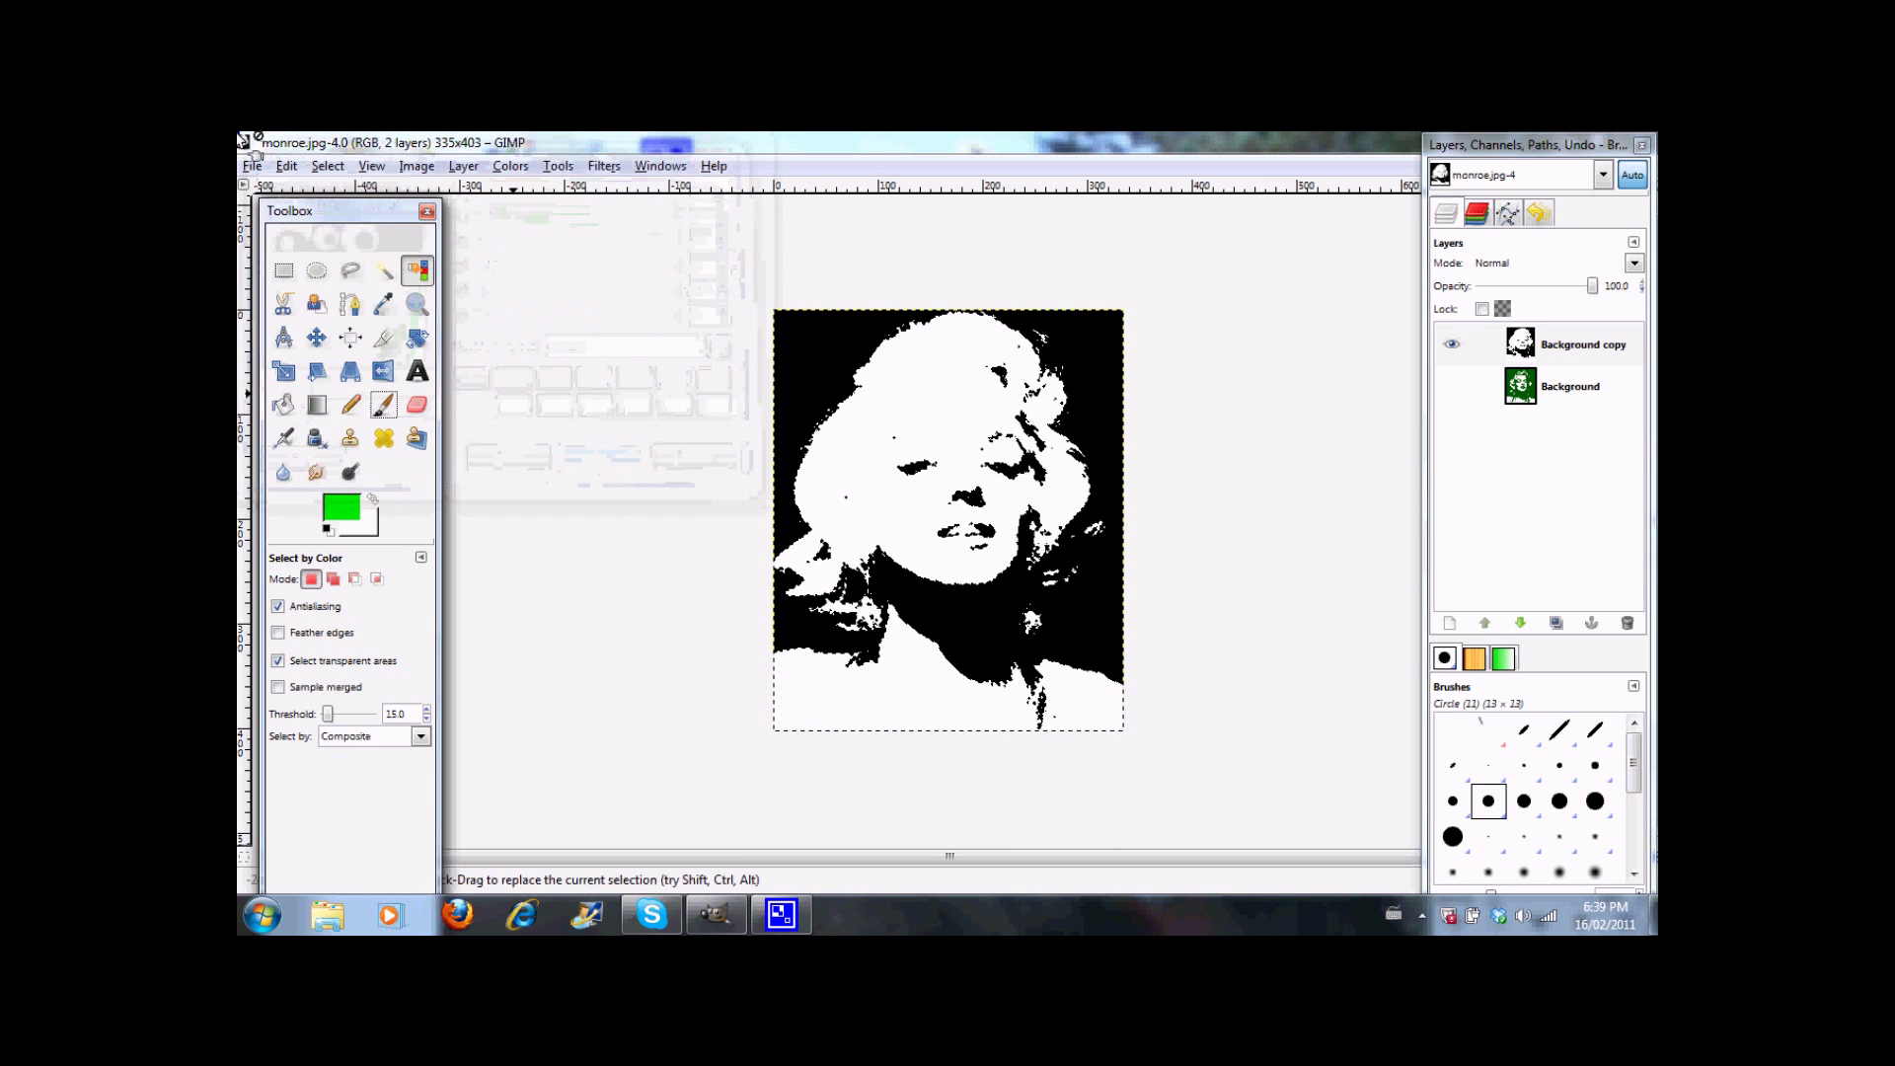
left_click(286, 165)
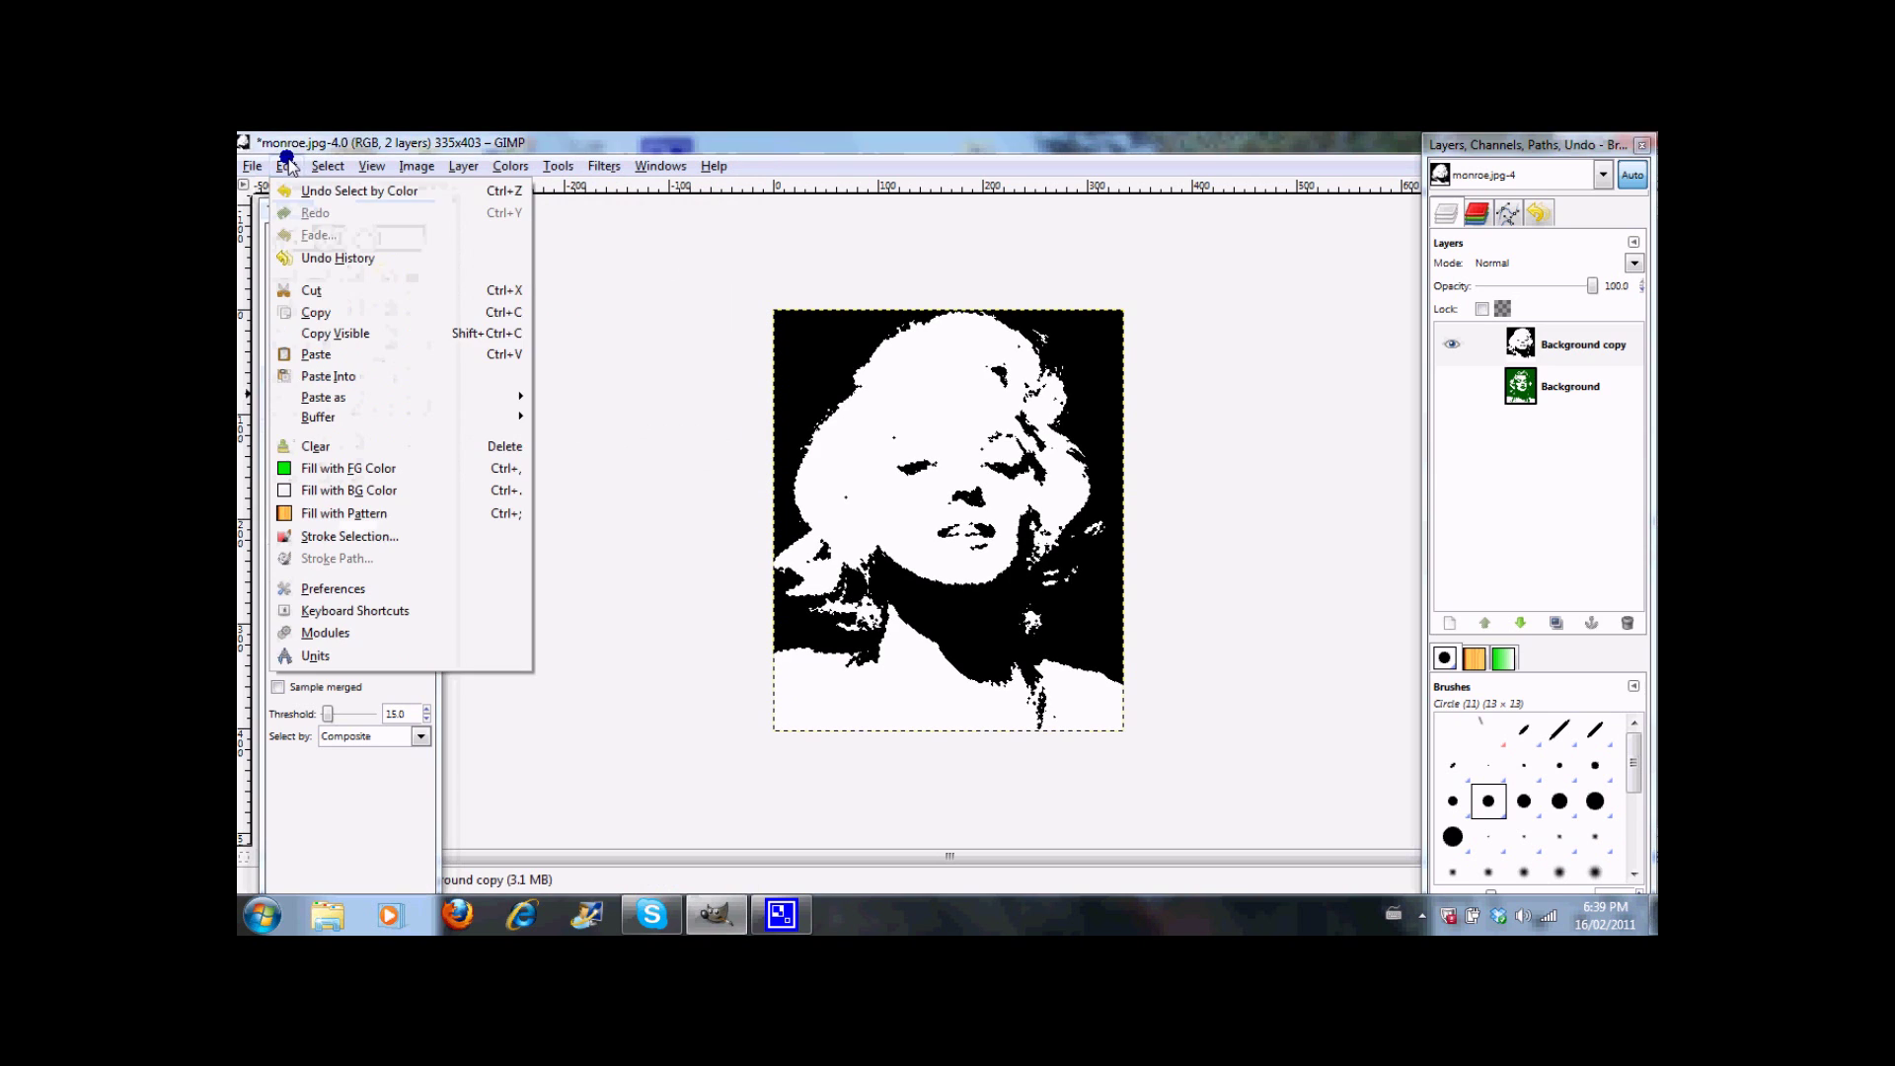
left_click(350, 468)
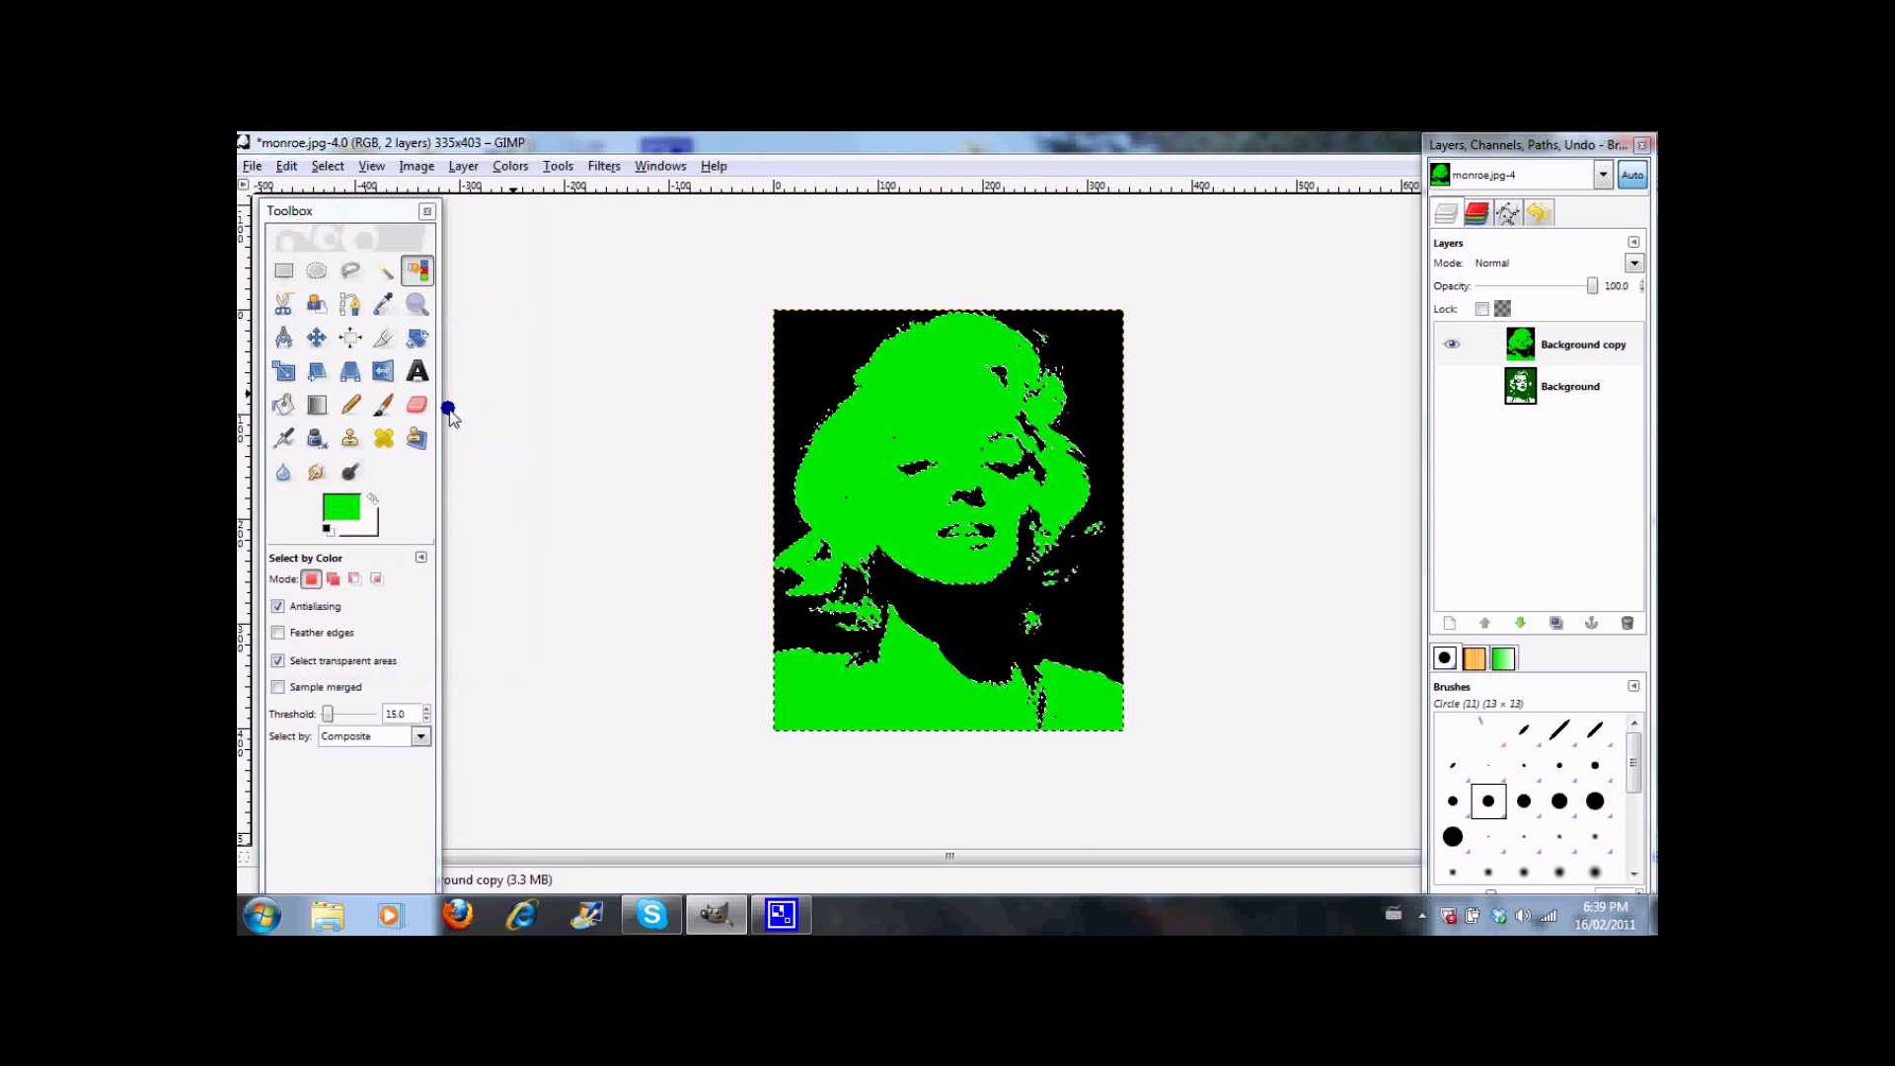
left_click(321, 166)
left_click(340, 241)
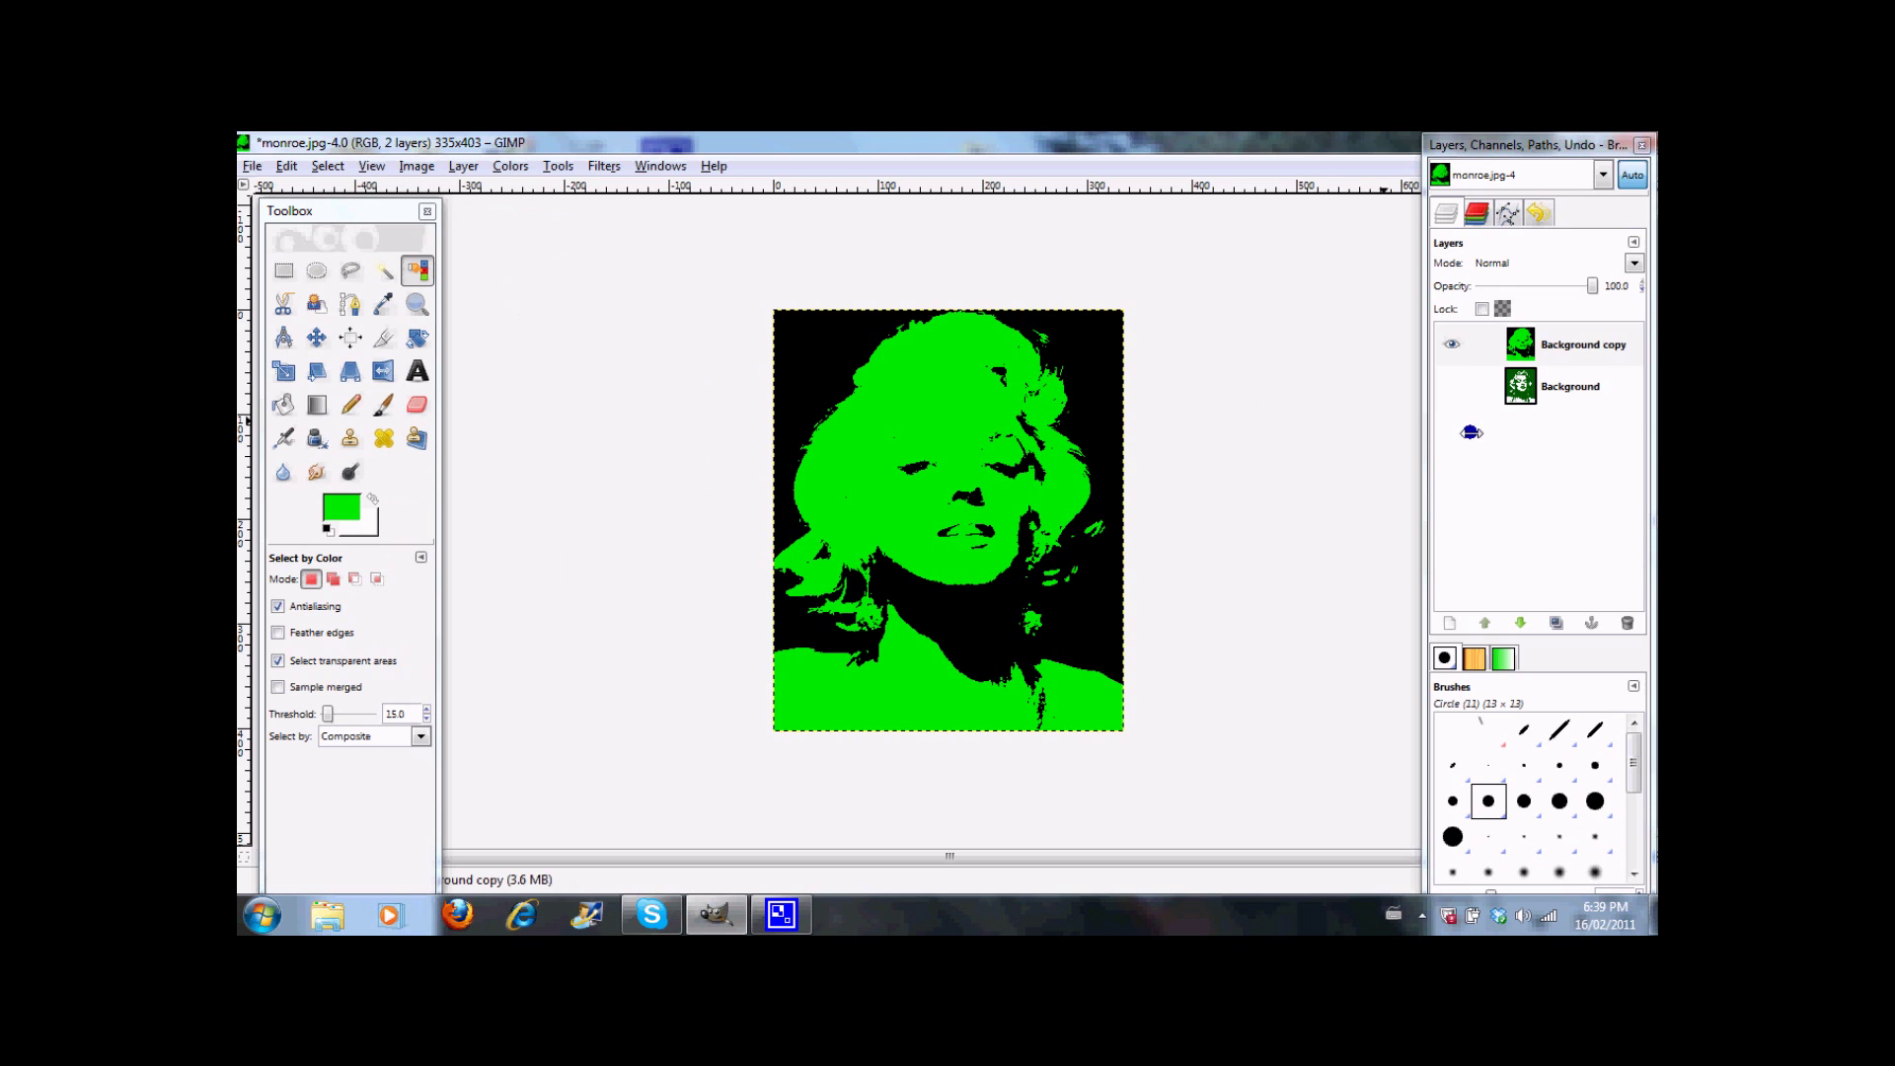
Step: Toggle the green layers' visibility to compare them, leaving both shown
left_click(1455, 342)
left_click(1455, 383)
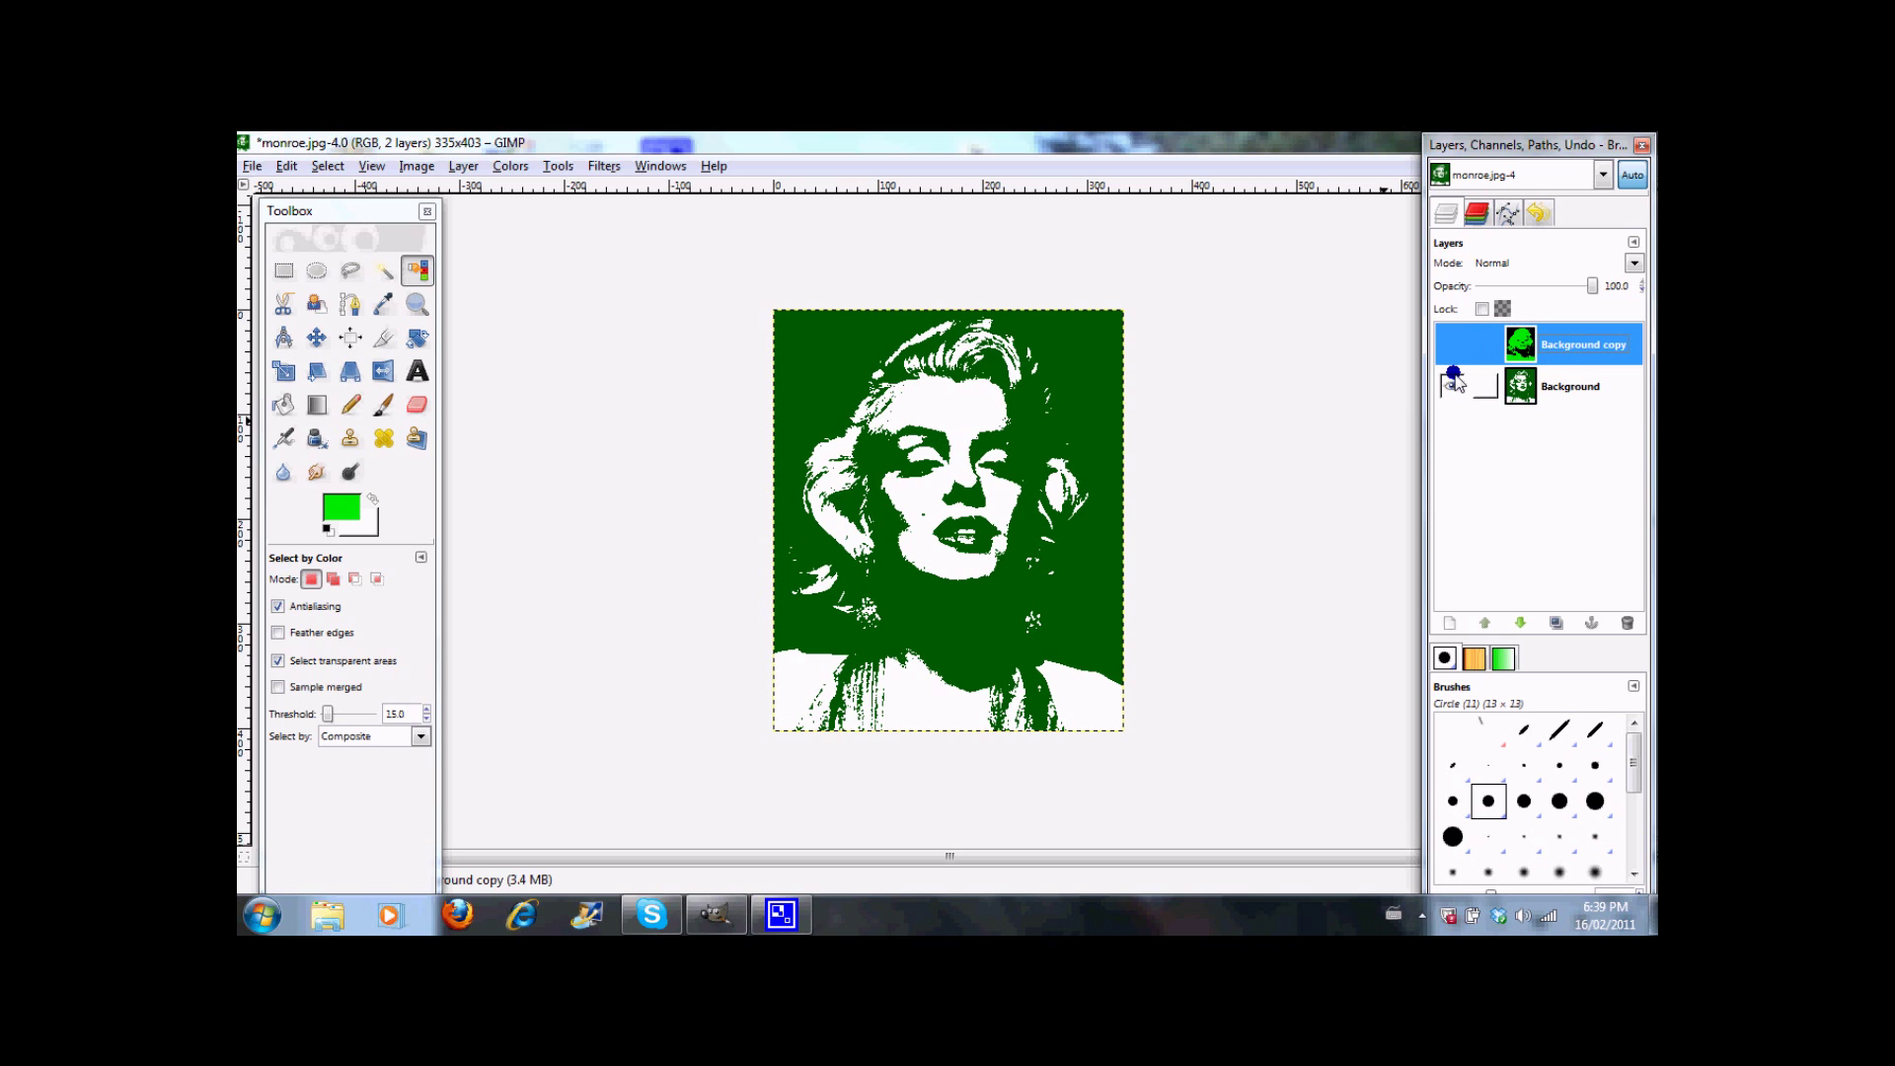
left_click(1452, 343)
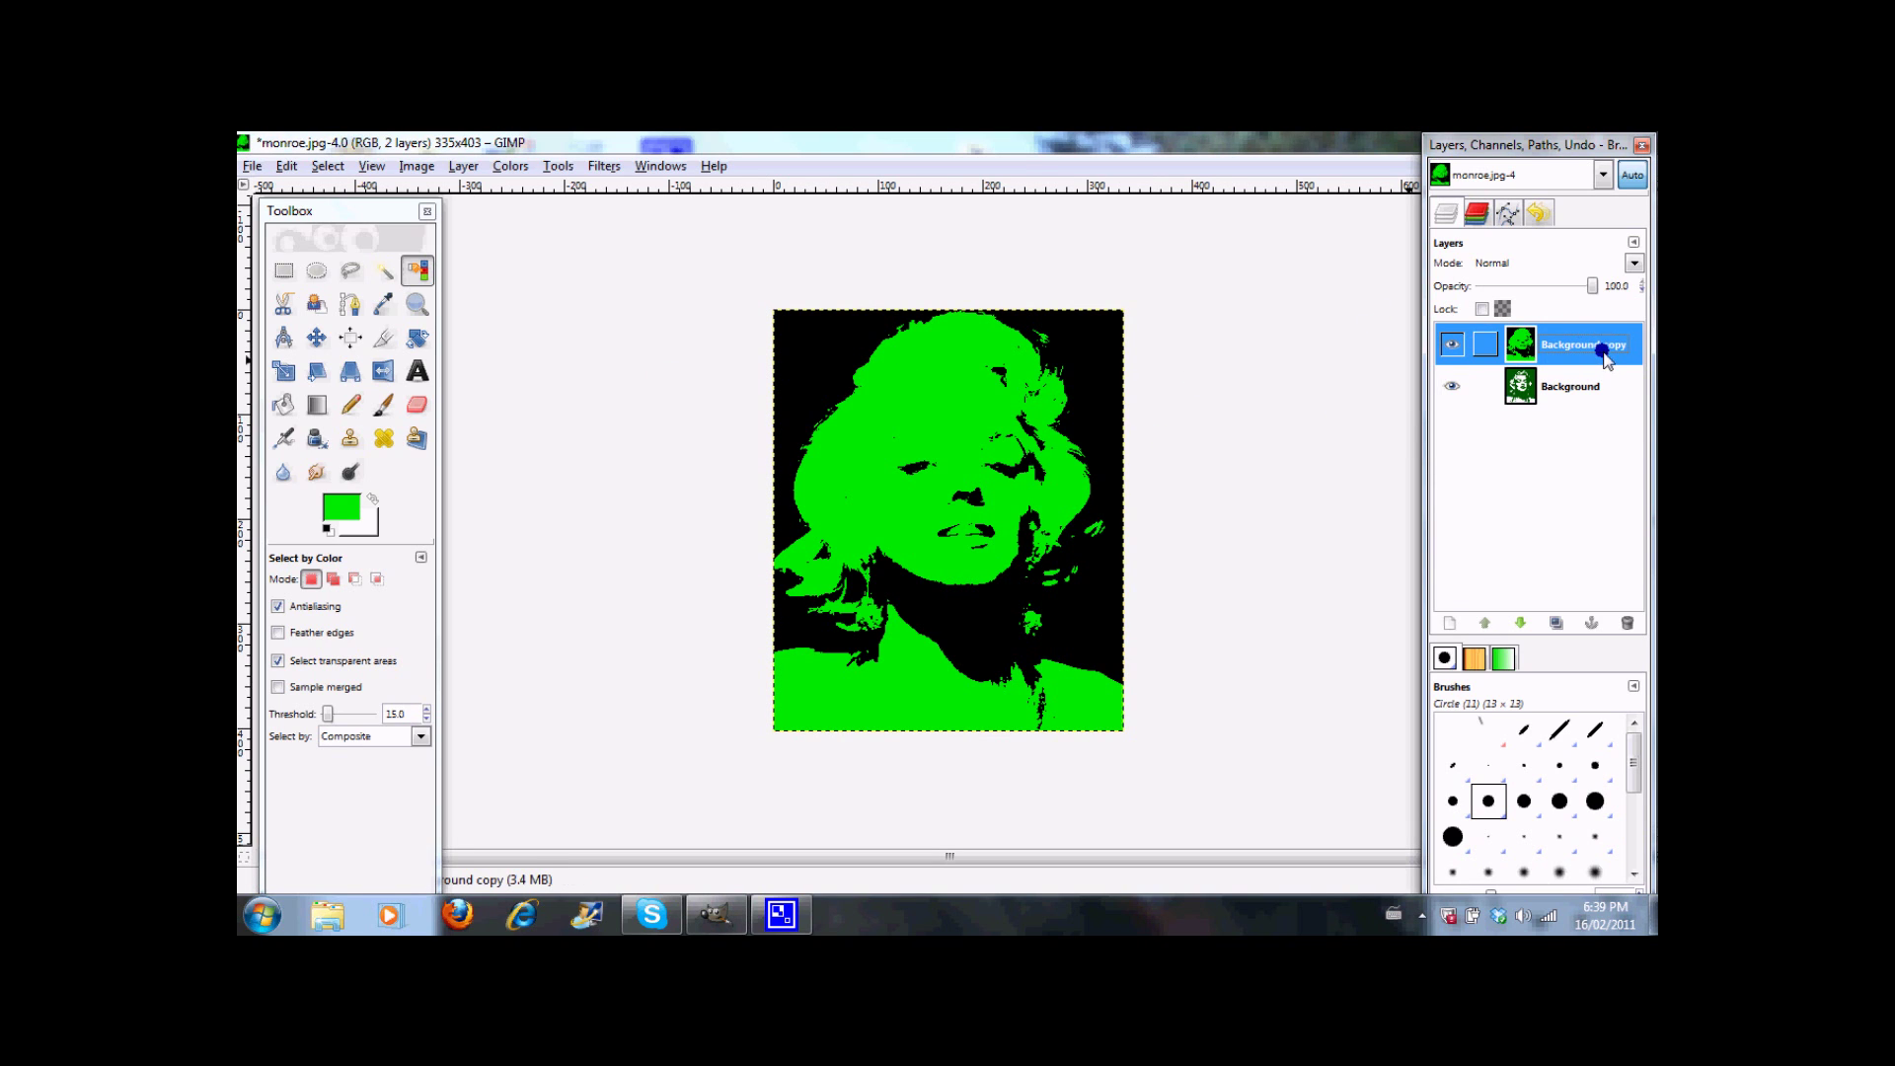
mouse_move(1605, 385)
left_mouse_down()
mouse_move(1591, 344)
mouse_move(1575, 385)
left_mouse_up()
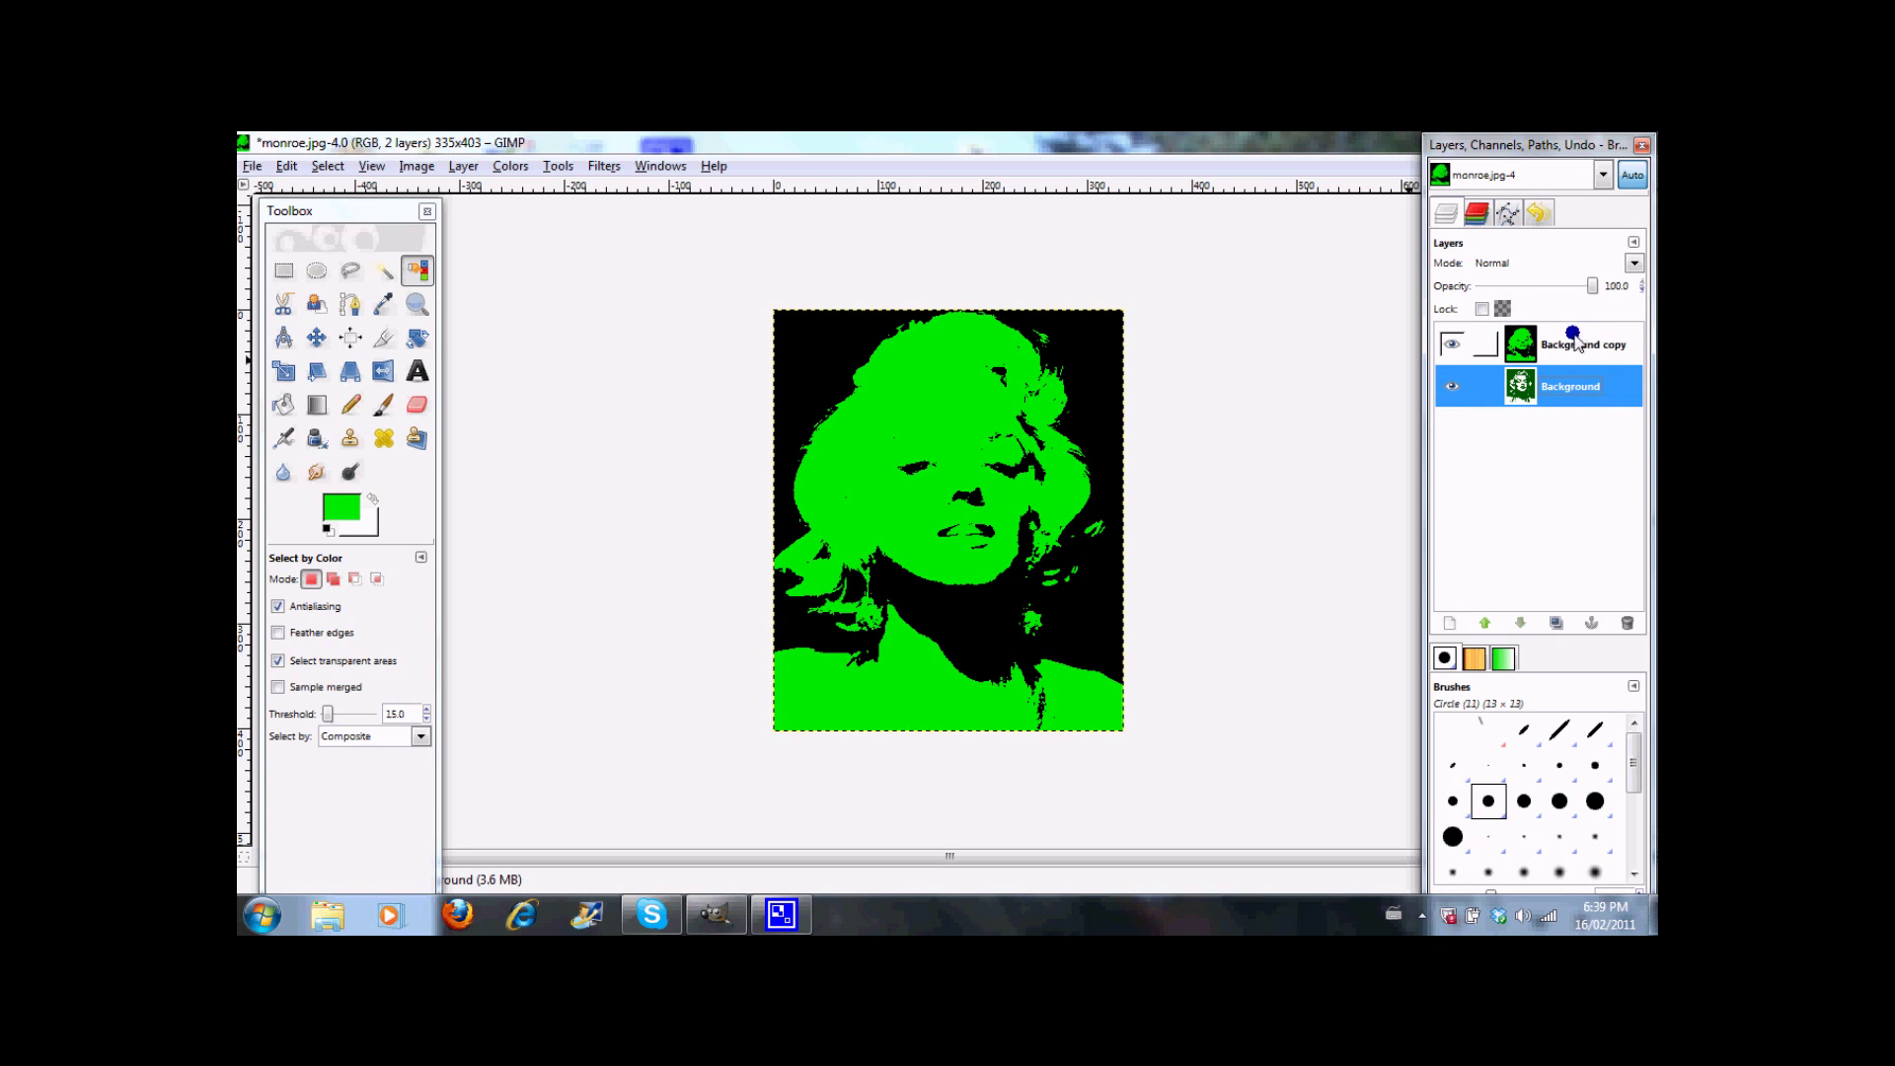
Step: Add a black layer mask to the bright-green copy, set its mode to Multiply, then delete the mask
right_click(1572, 336)
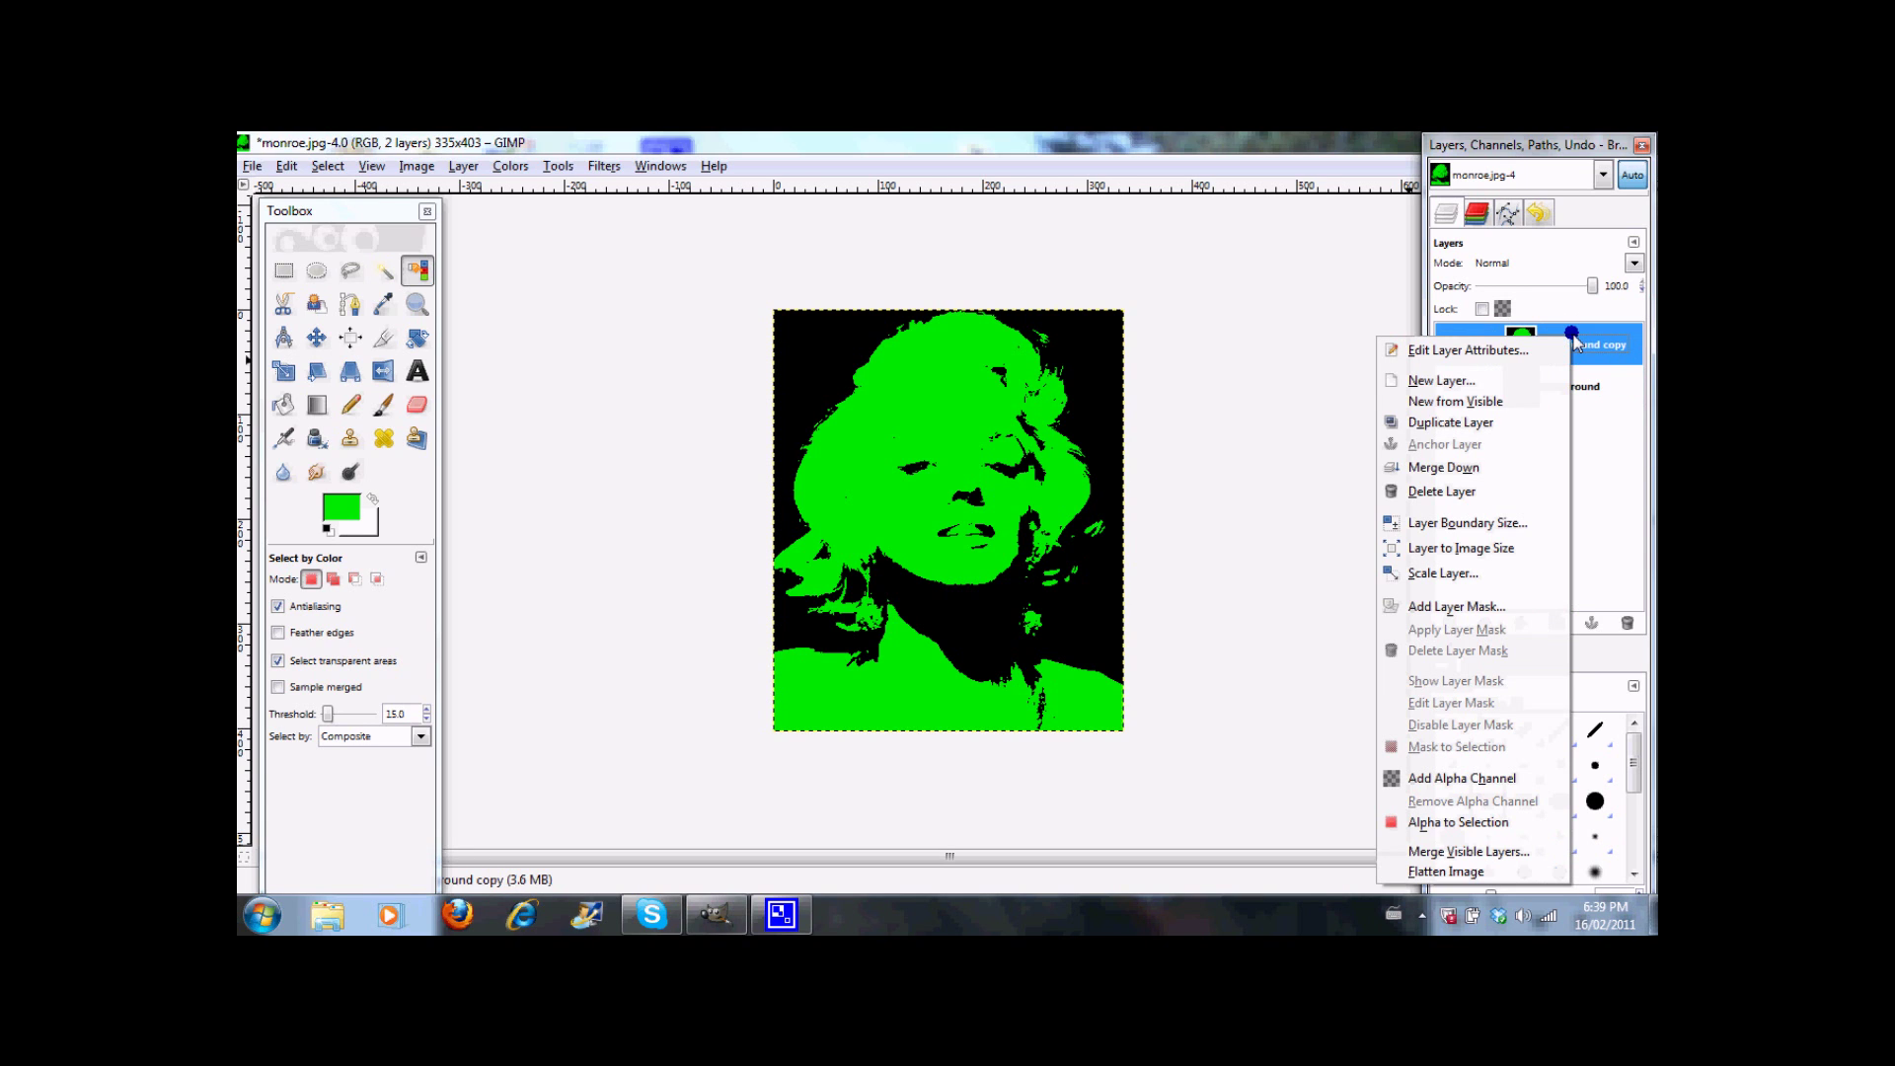
left_click(1476, 605)
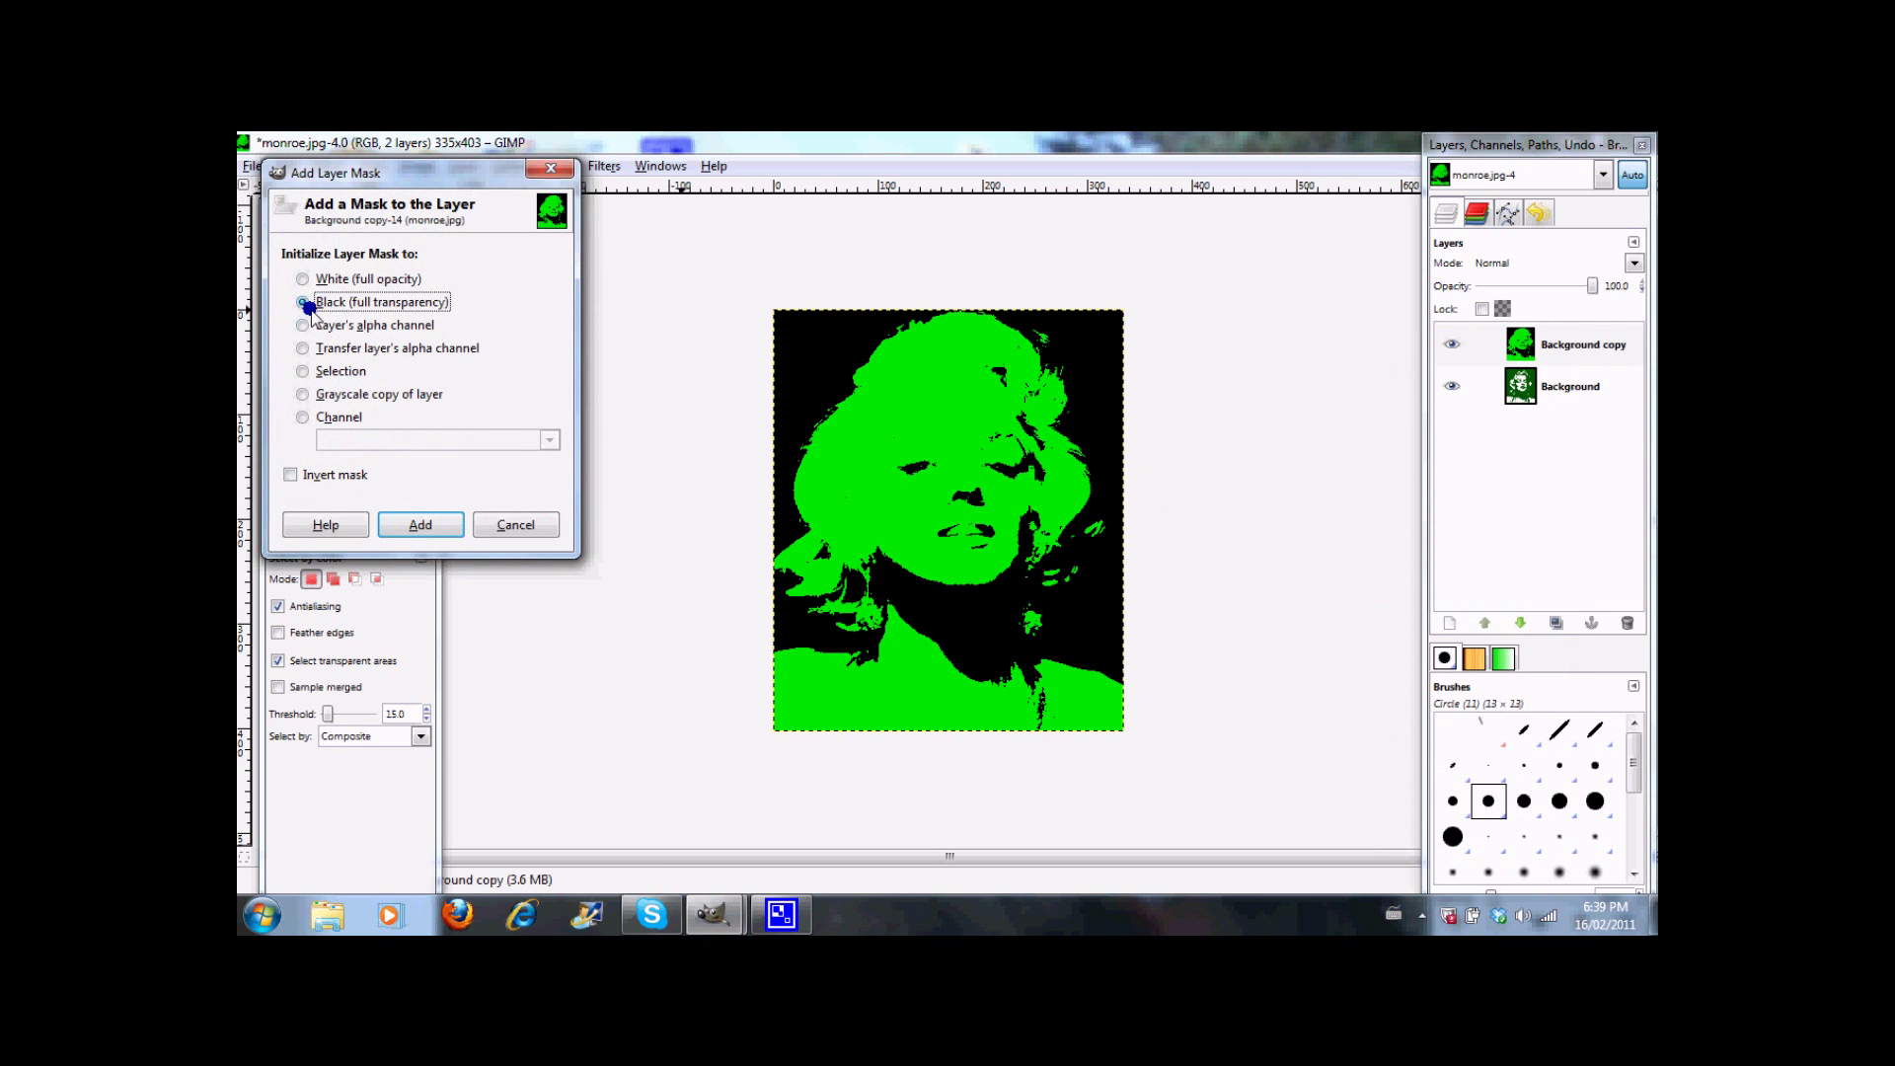
left_click(416, 521)
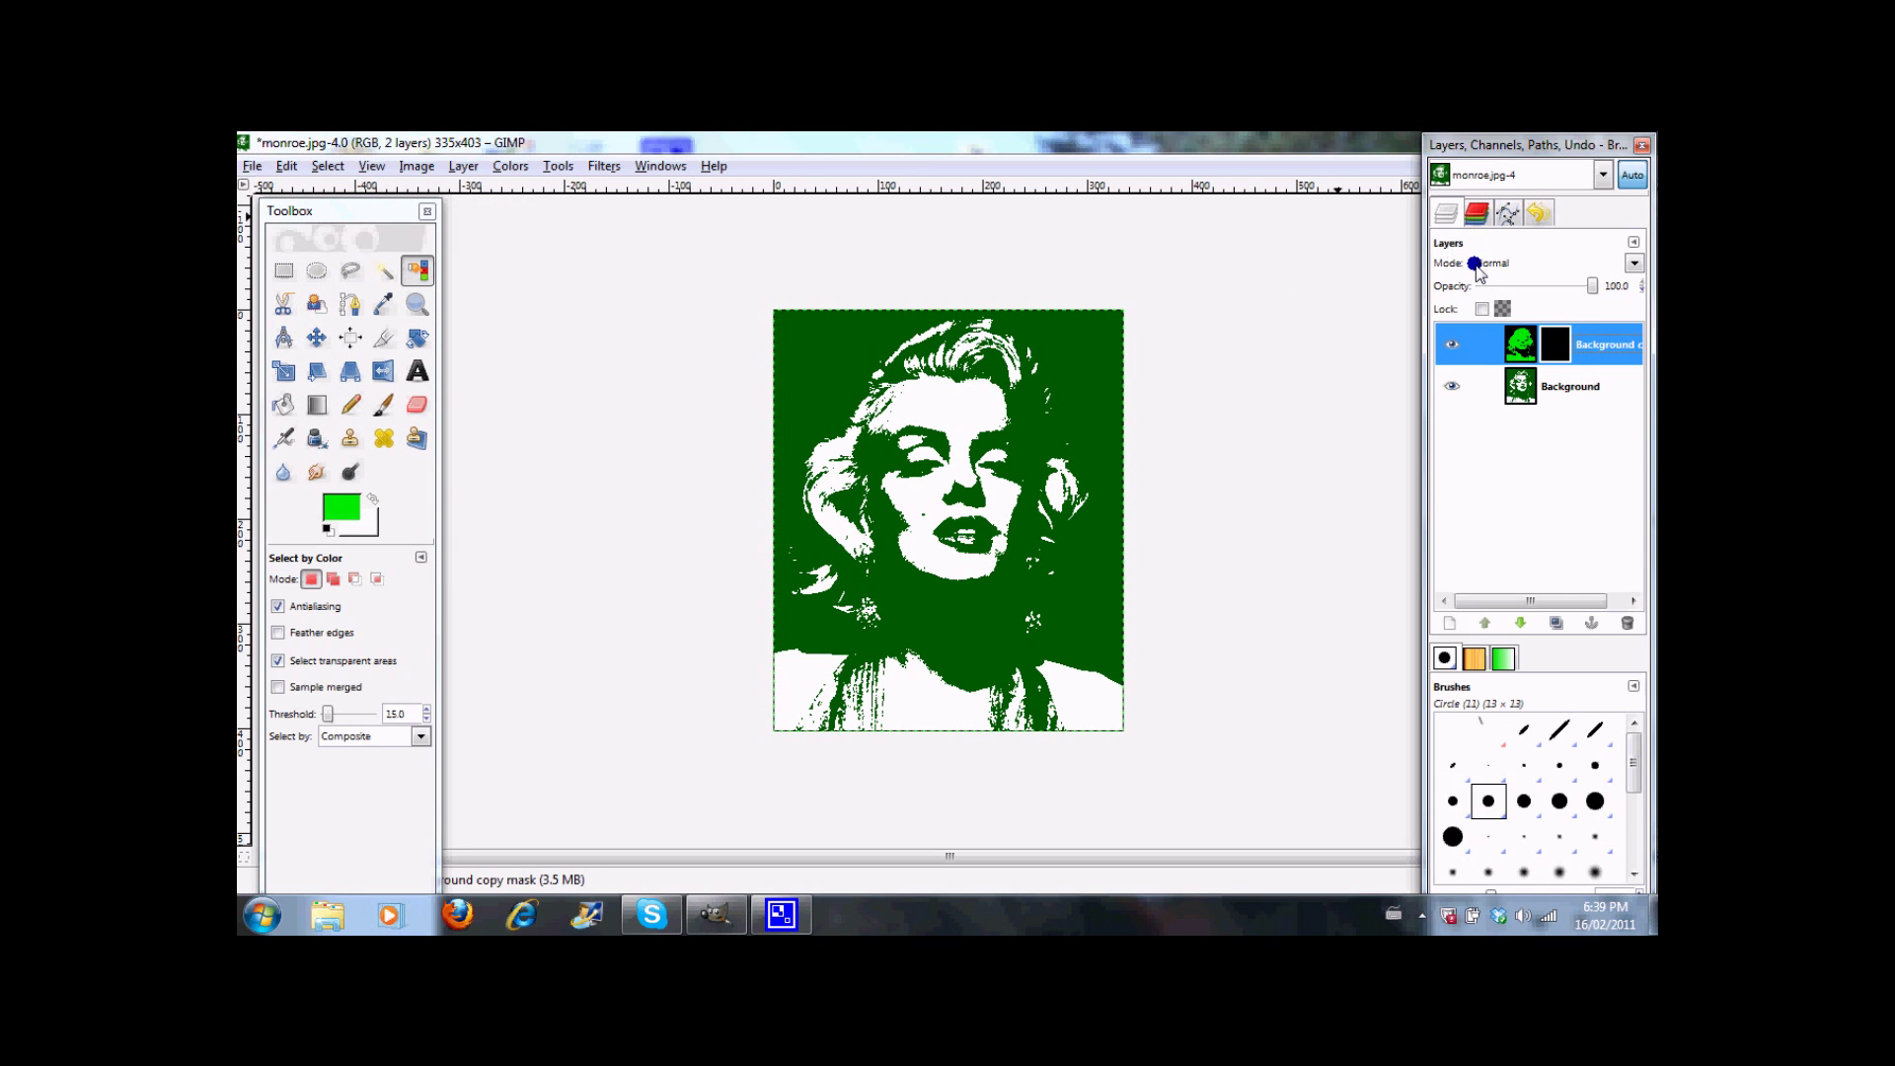
left_click(1476, 264)
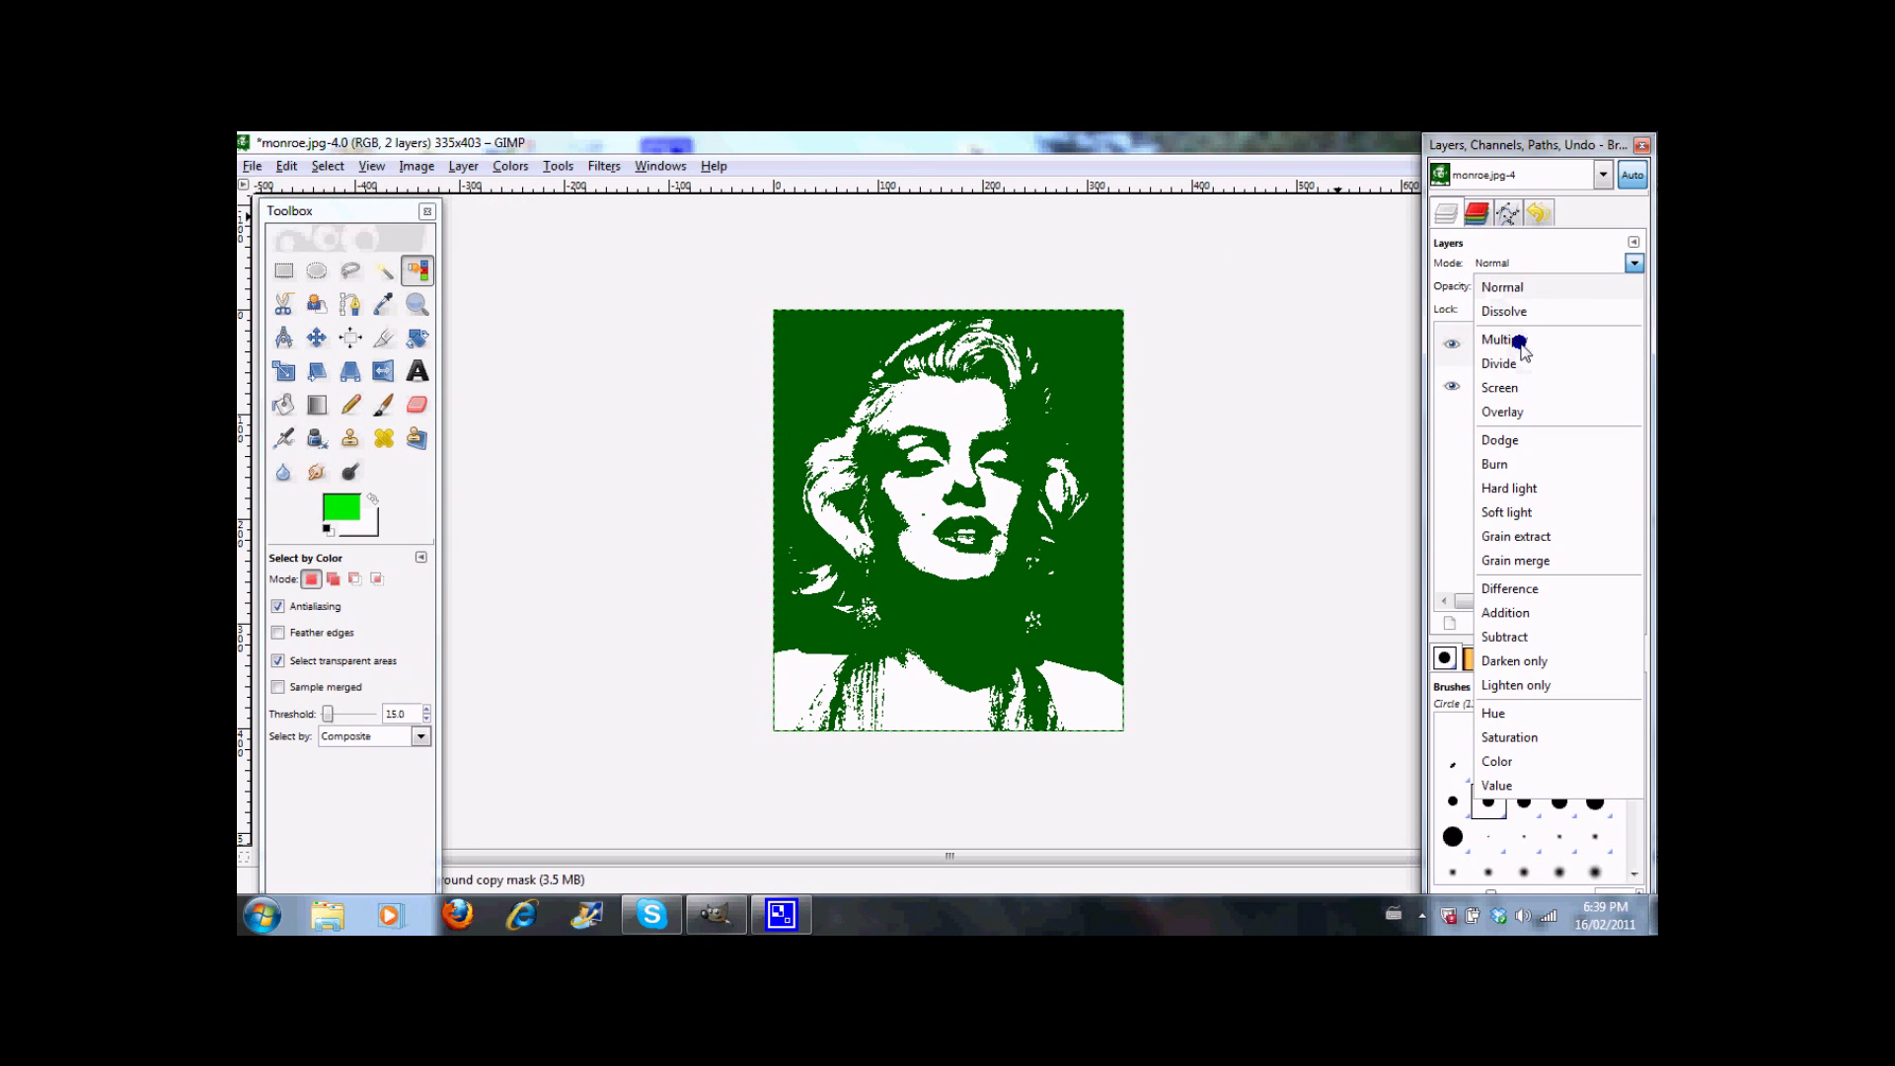
left_click(1519, 342)
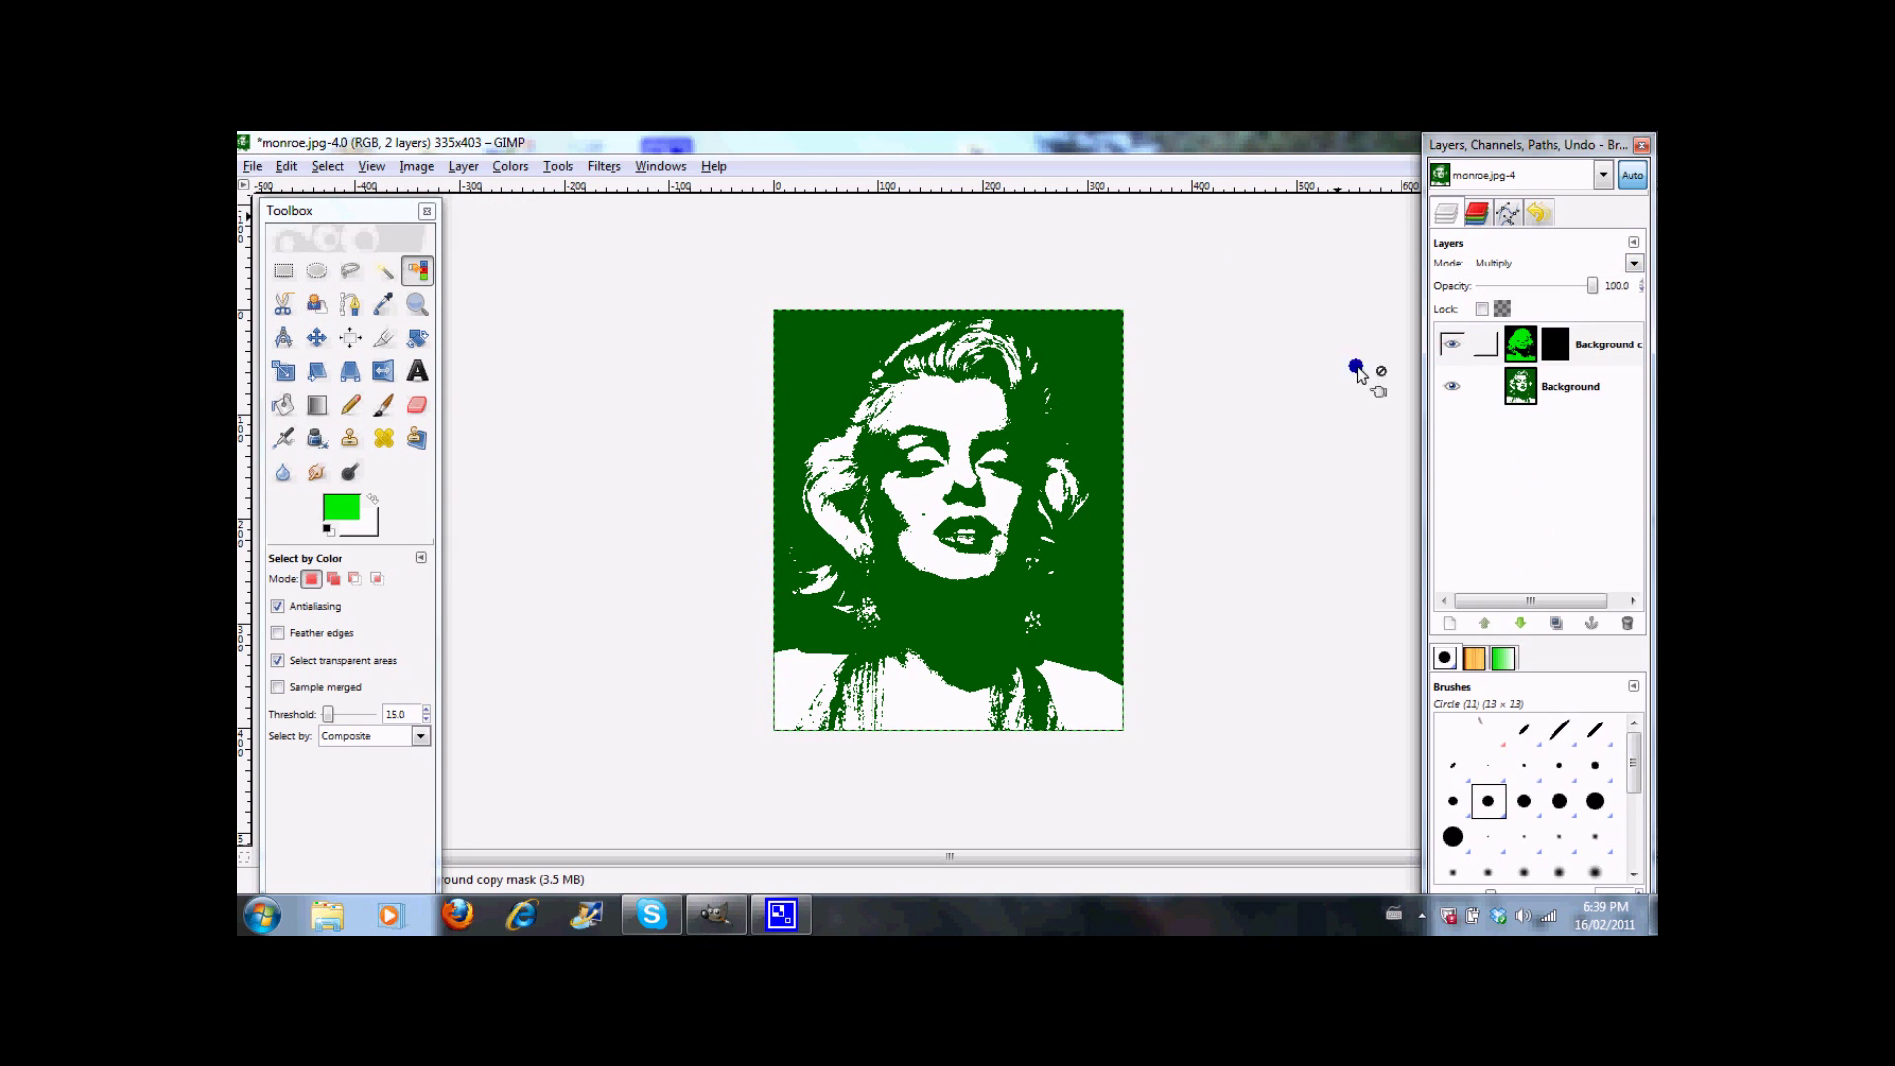
right_click(1579, 344)
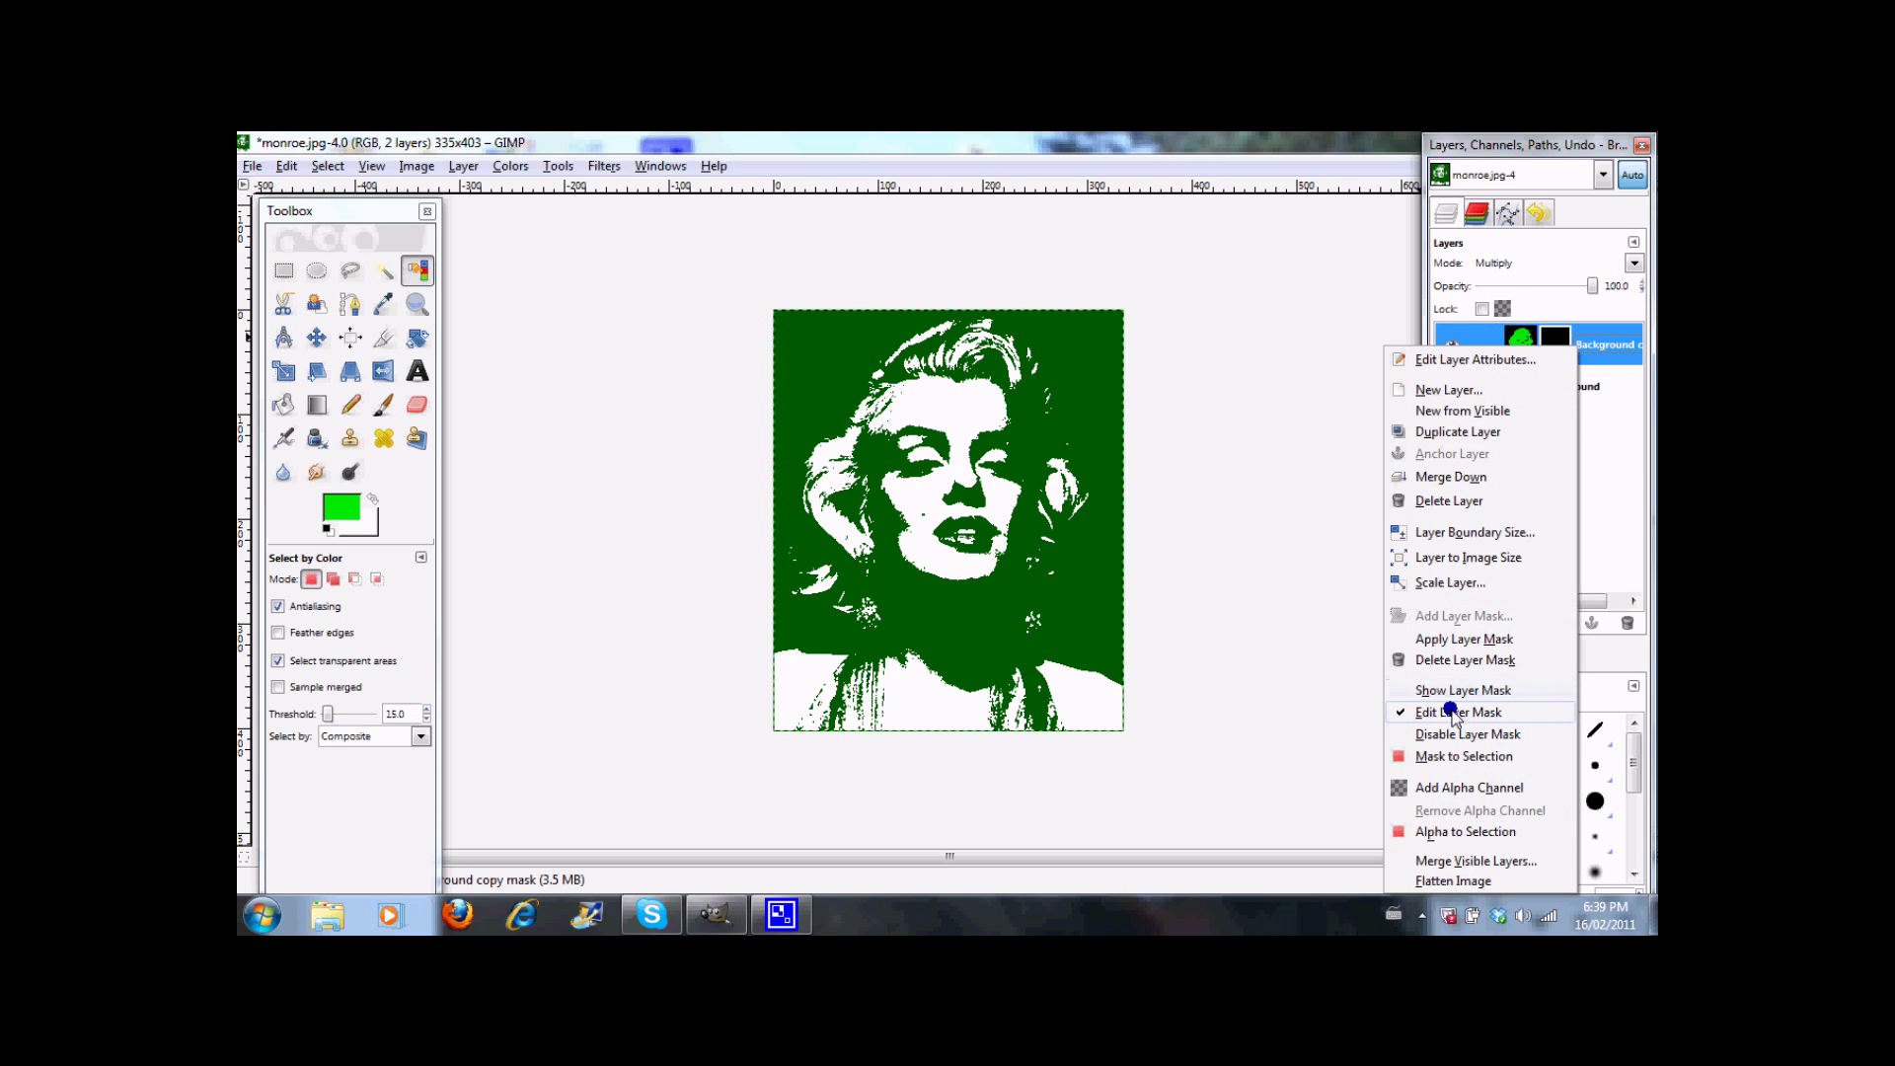
left_click(1486, 659)
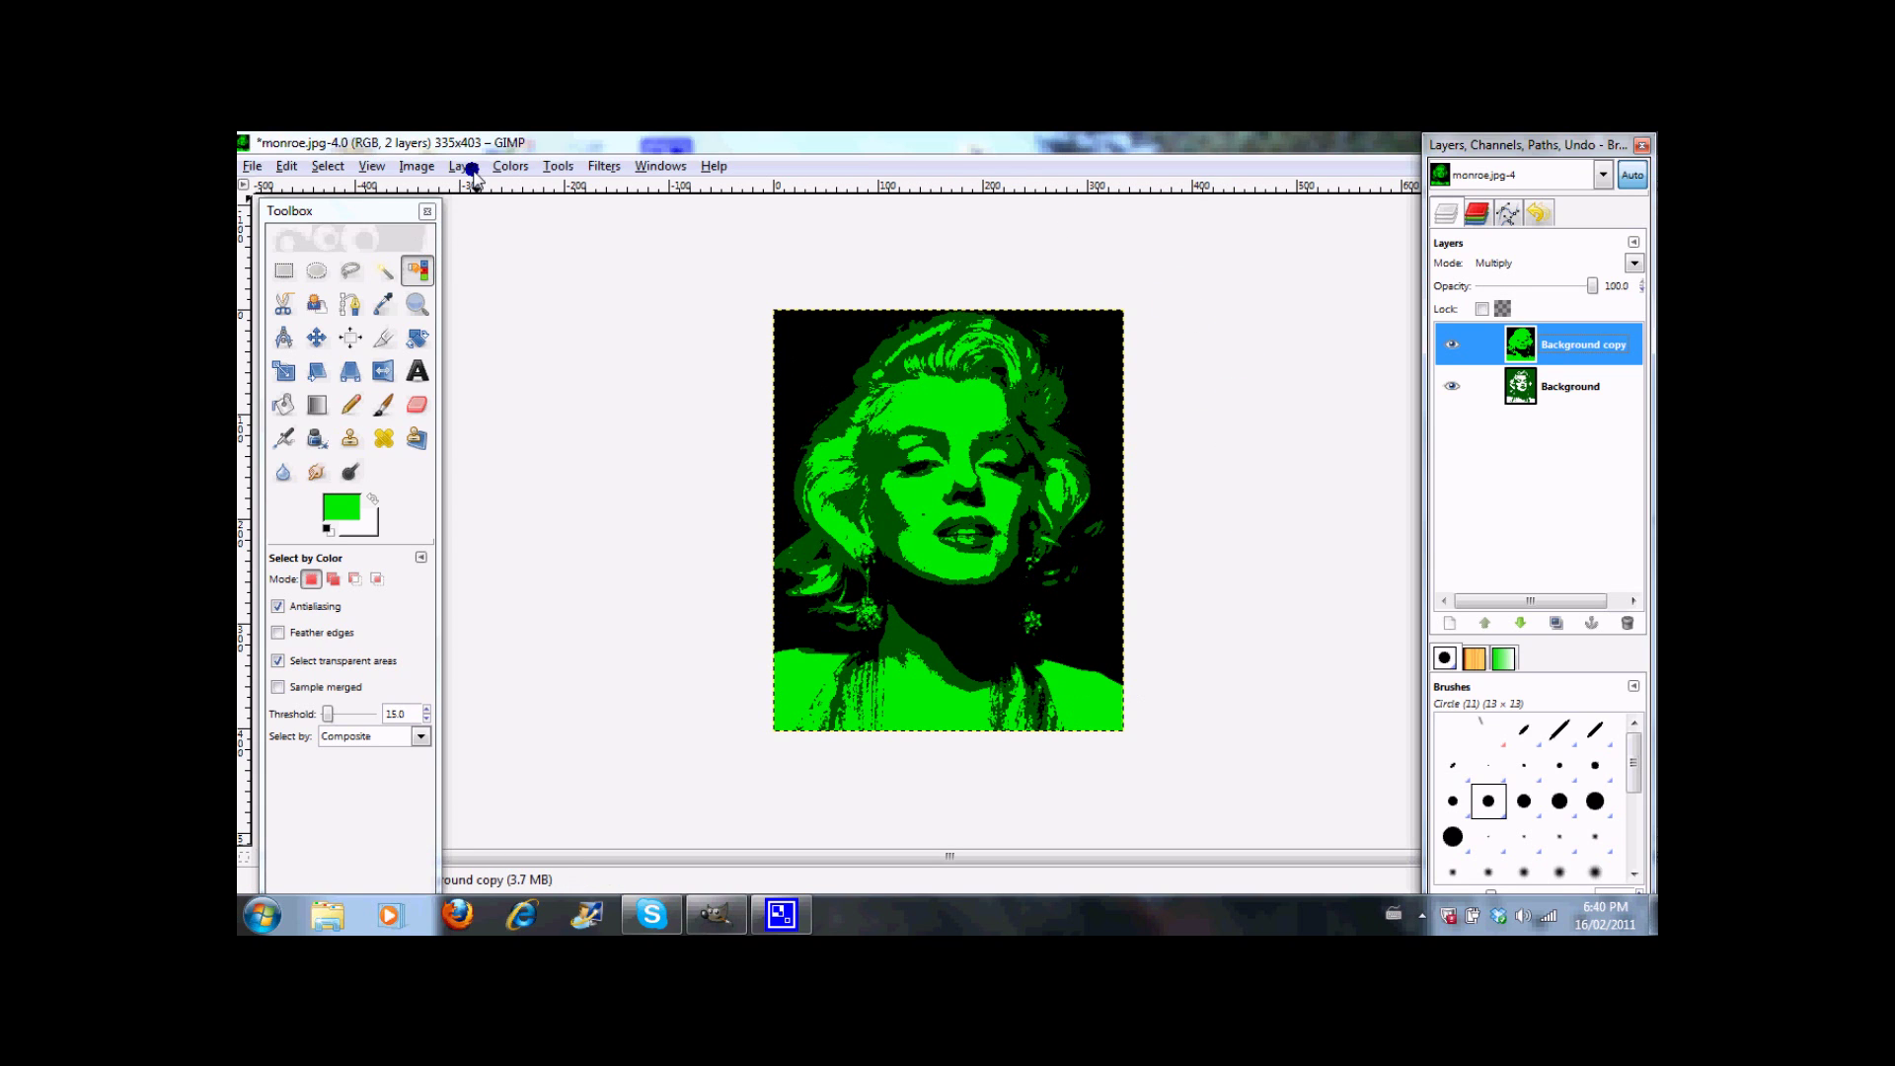
Step: Merge the bright-green layer down into the Background layer
left_click(463, 166)
left_click(505, 275)
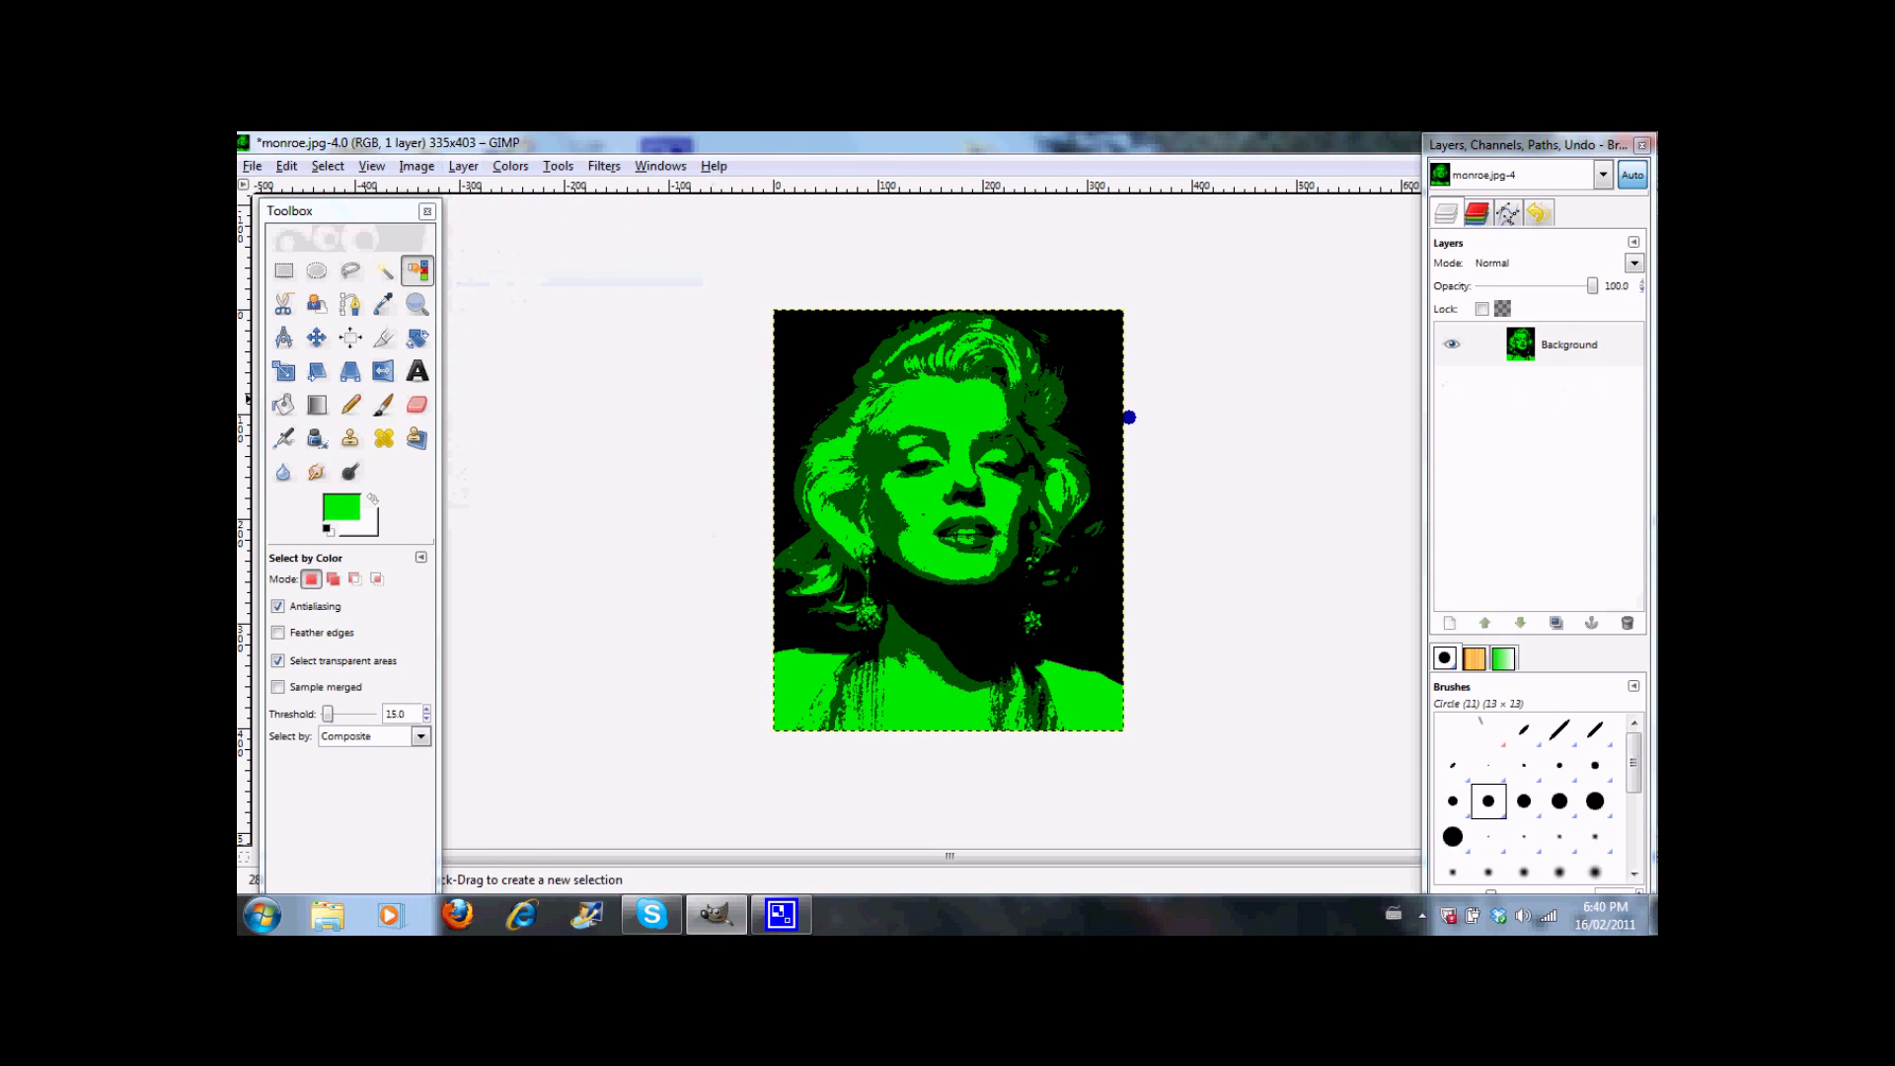
double_click(1568, 344)
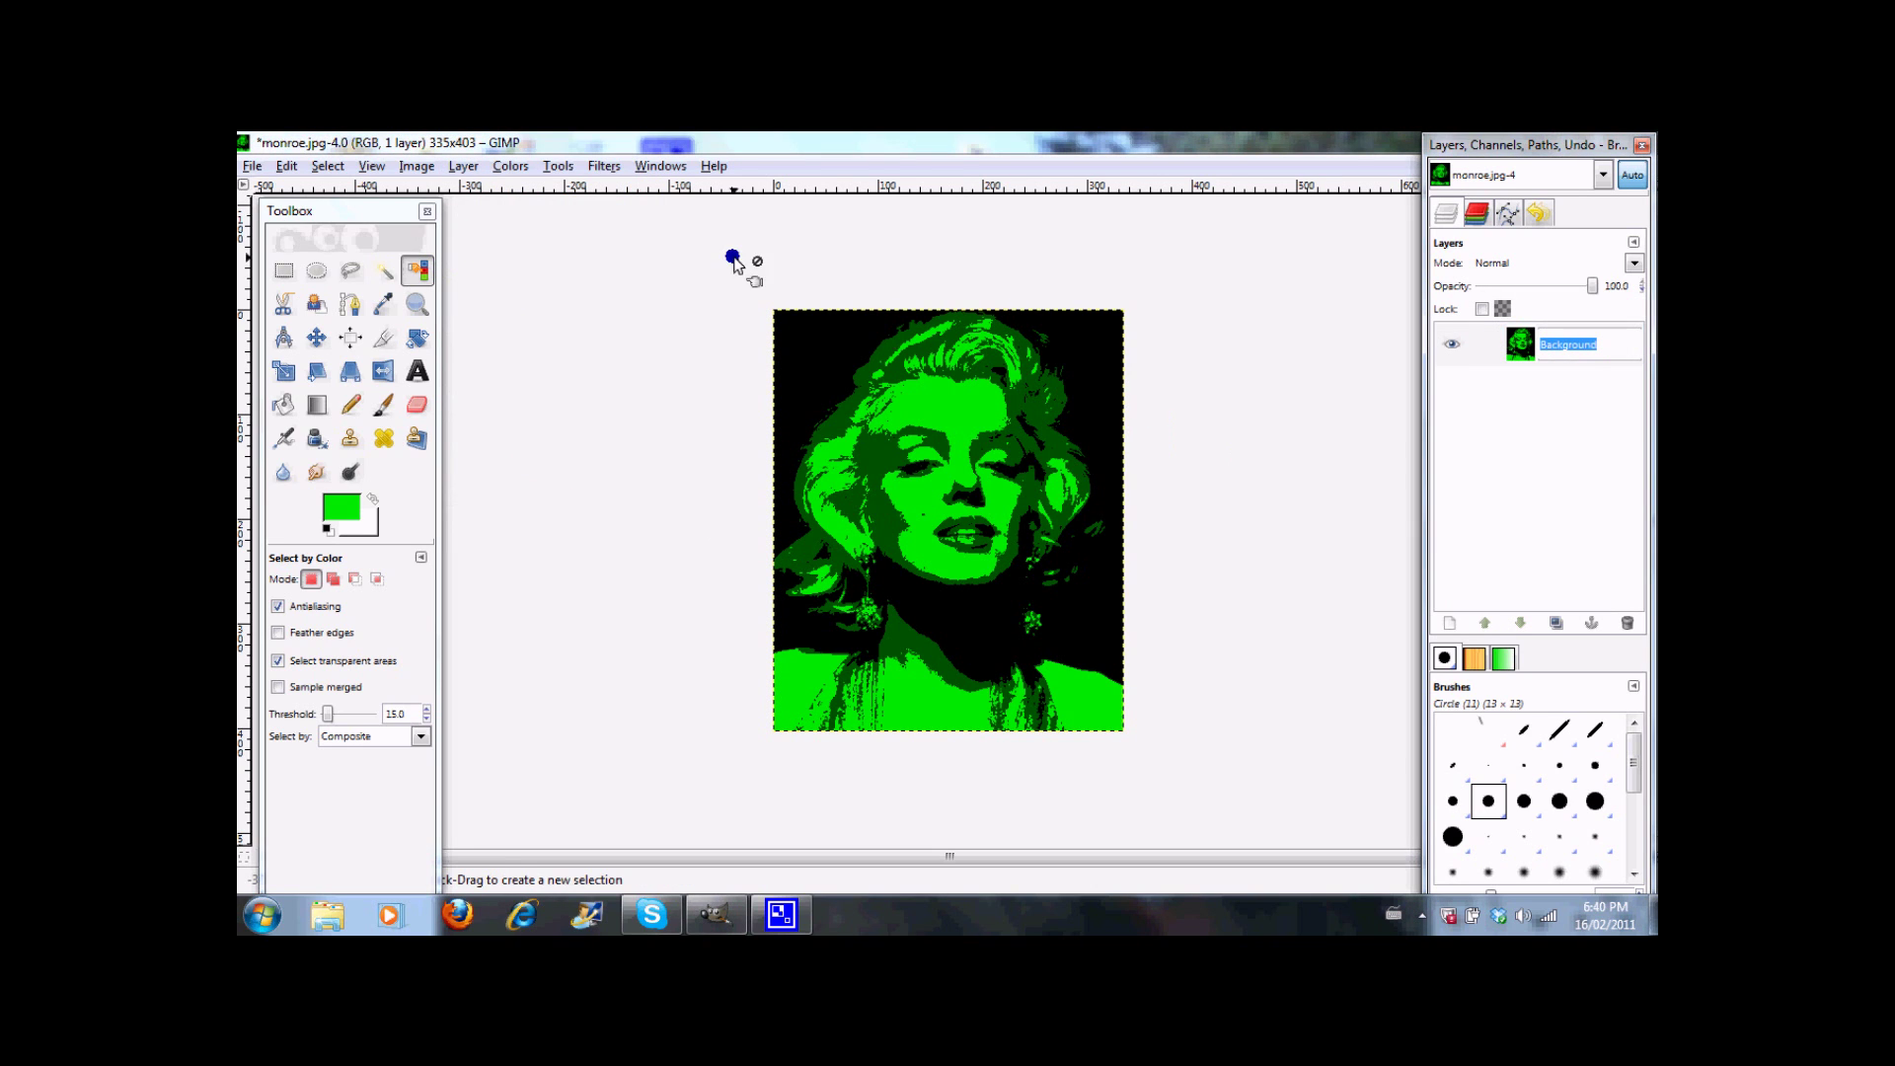
Step: Desaturate the portrait using Luminosity, after previewing Average and Lightness
left_click(517, 166)
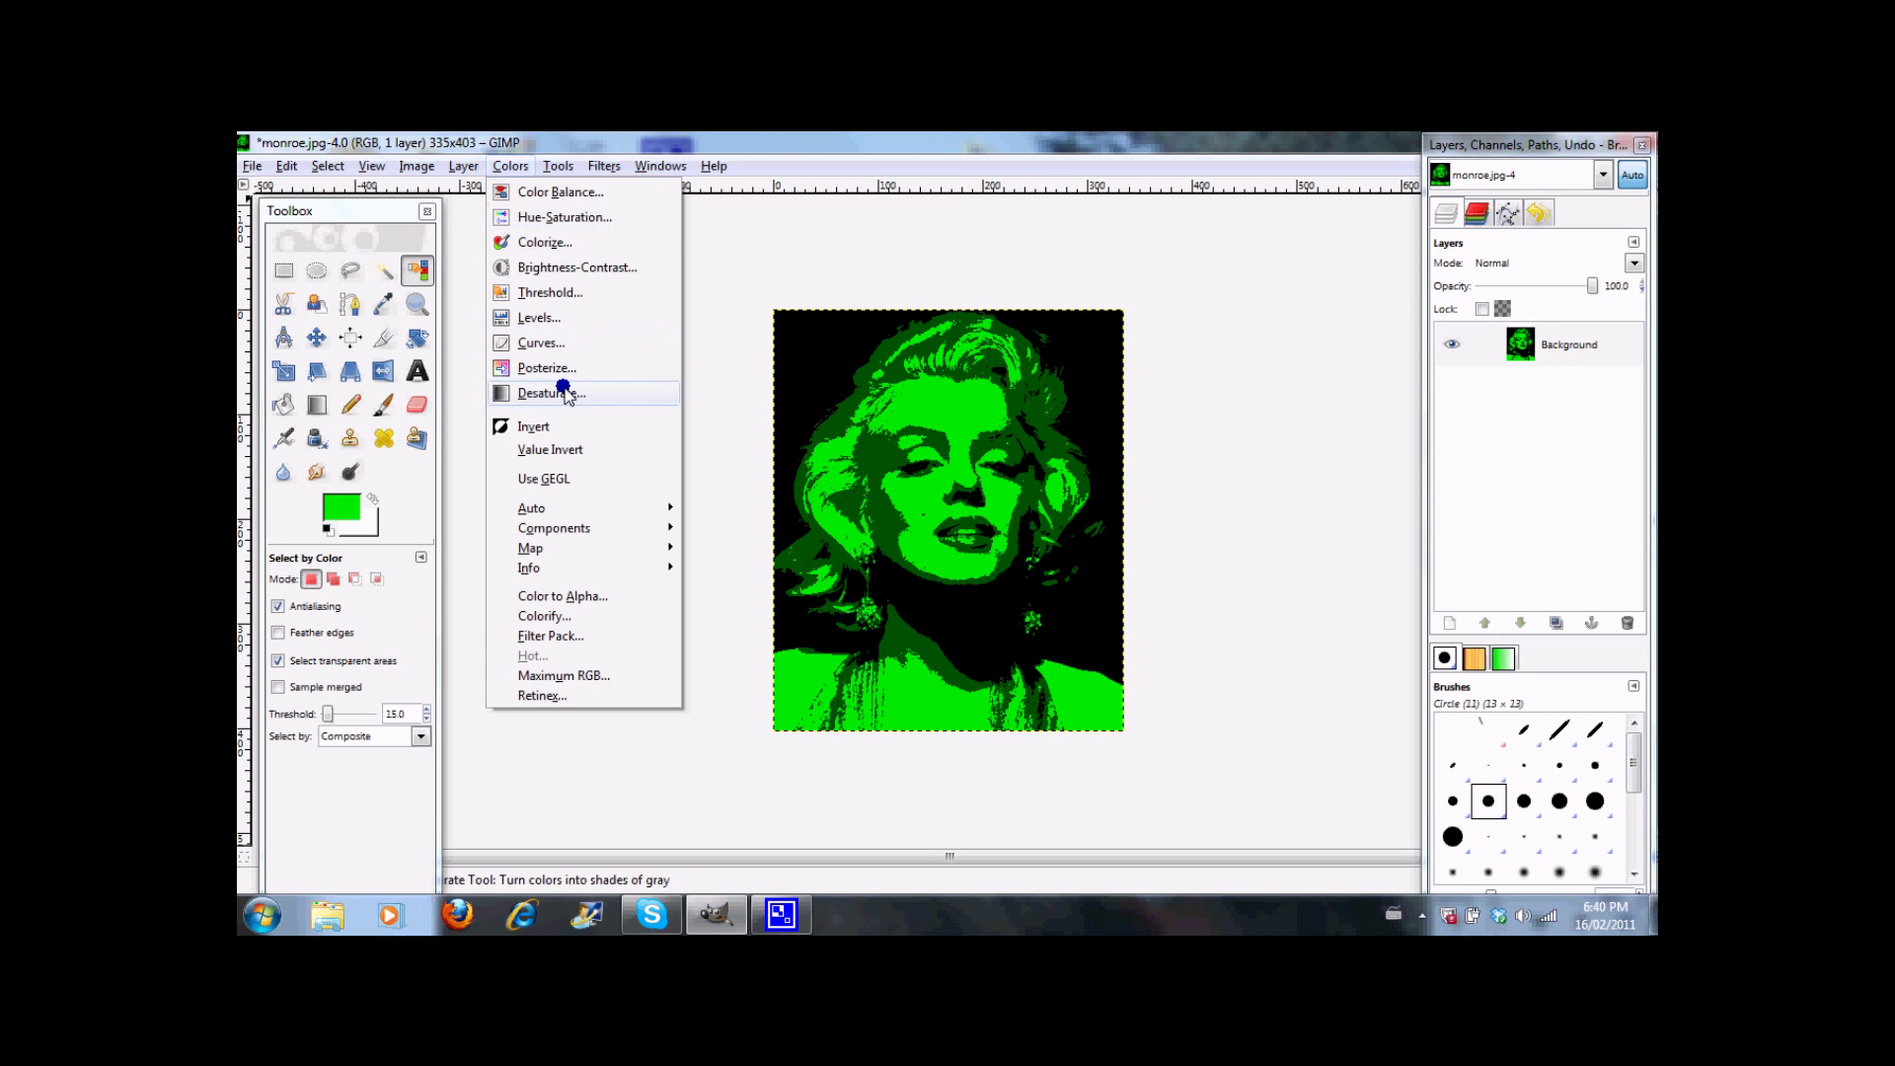
left_click(553, 392)
left_click(316, 299)
left_click(320, 318)
left_click(329, 295)
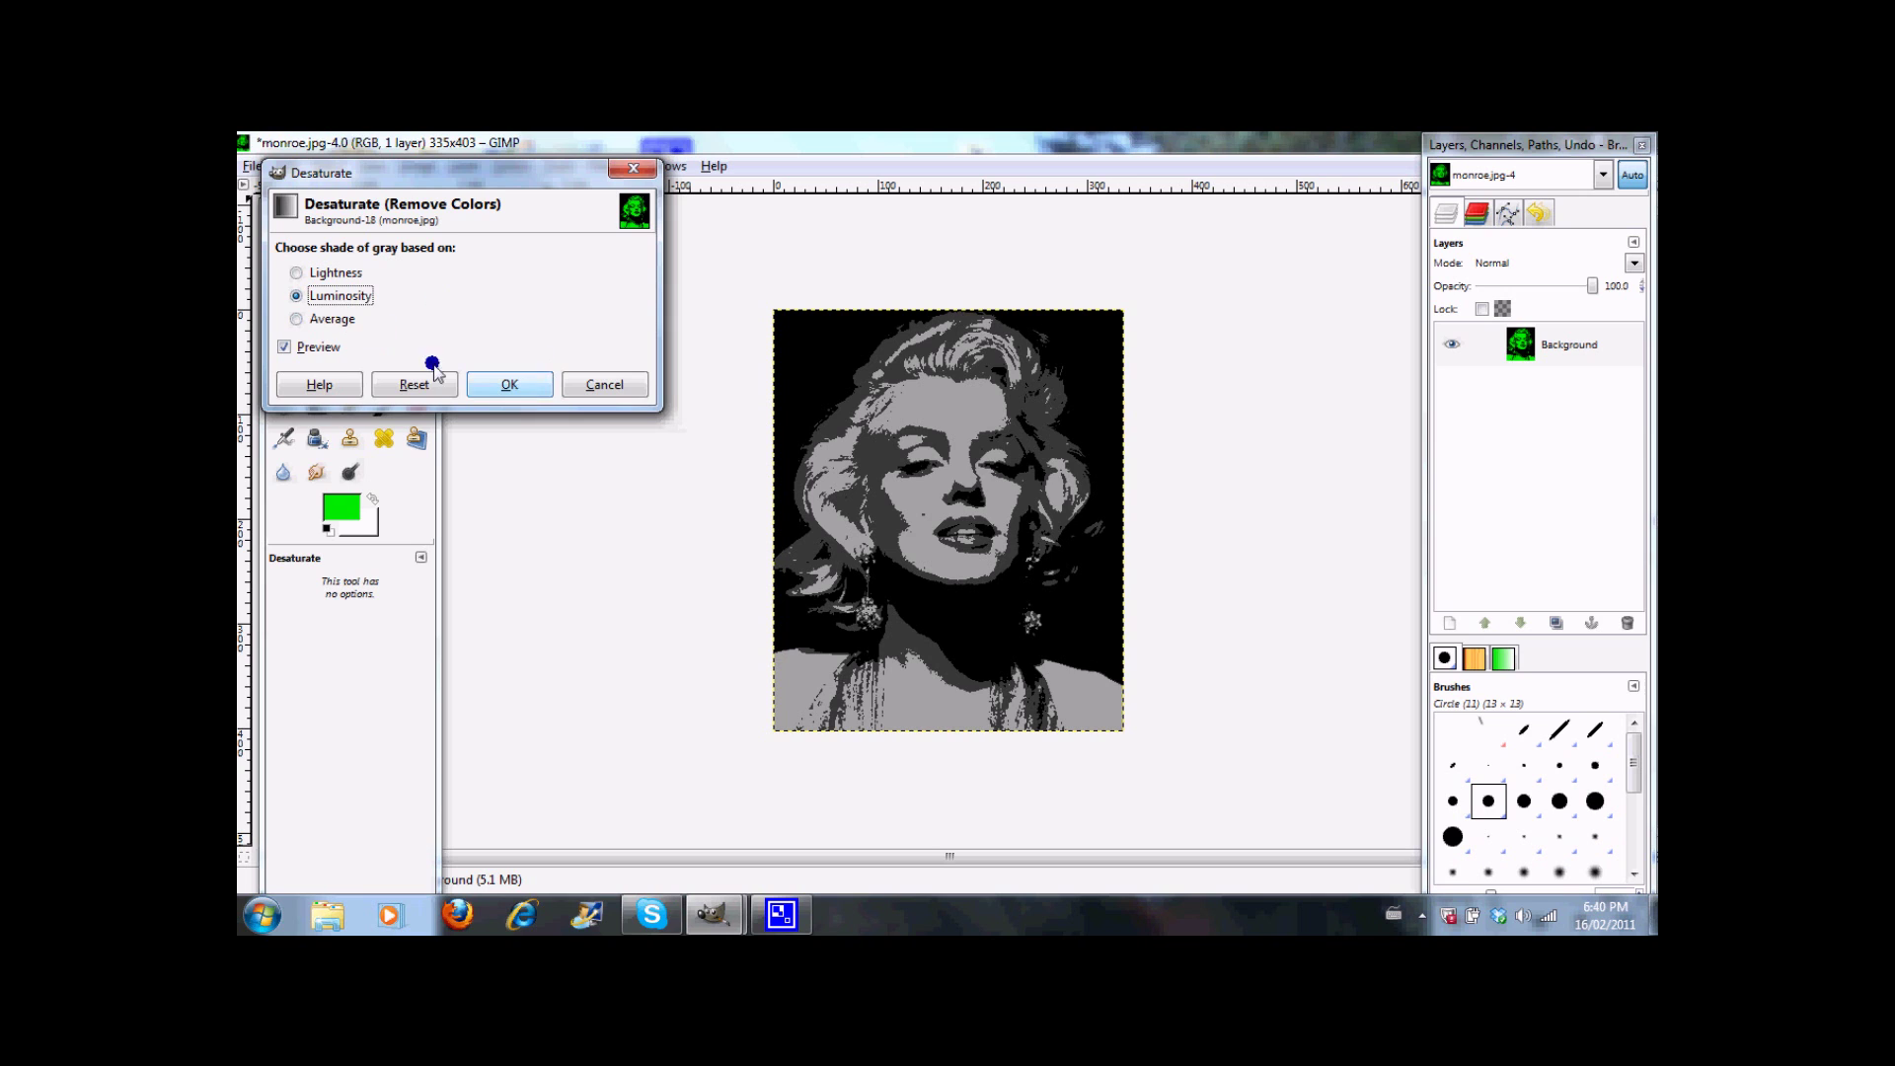
left_click(330, 274)
left_click(321, 295)
left_click(509, 384)
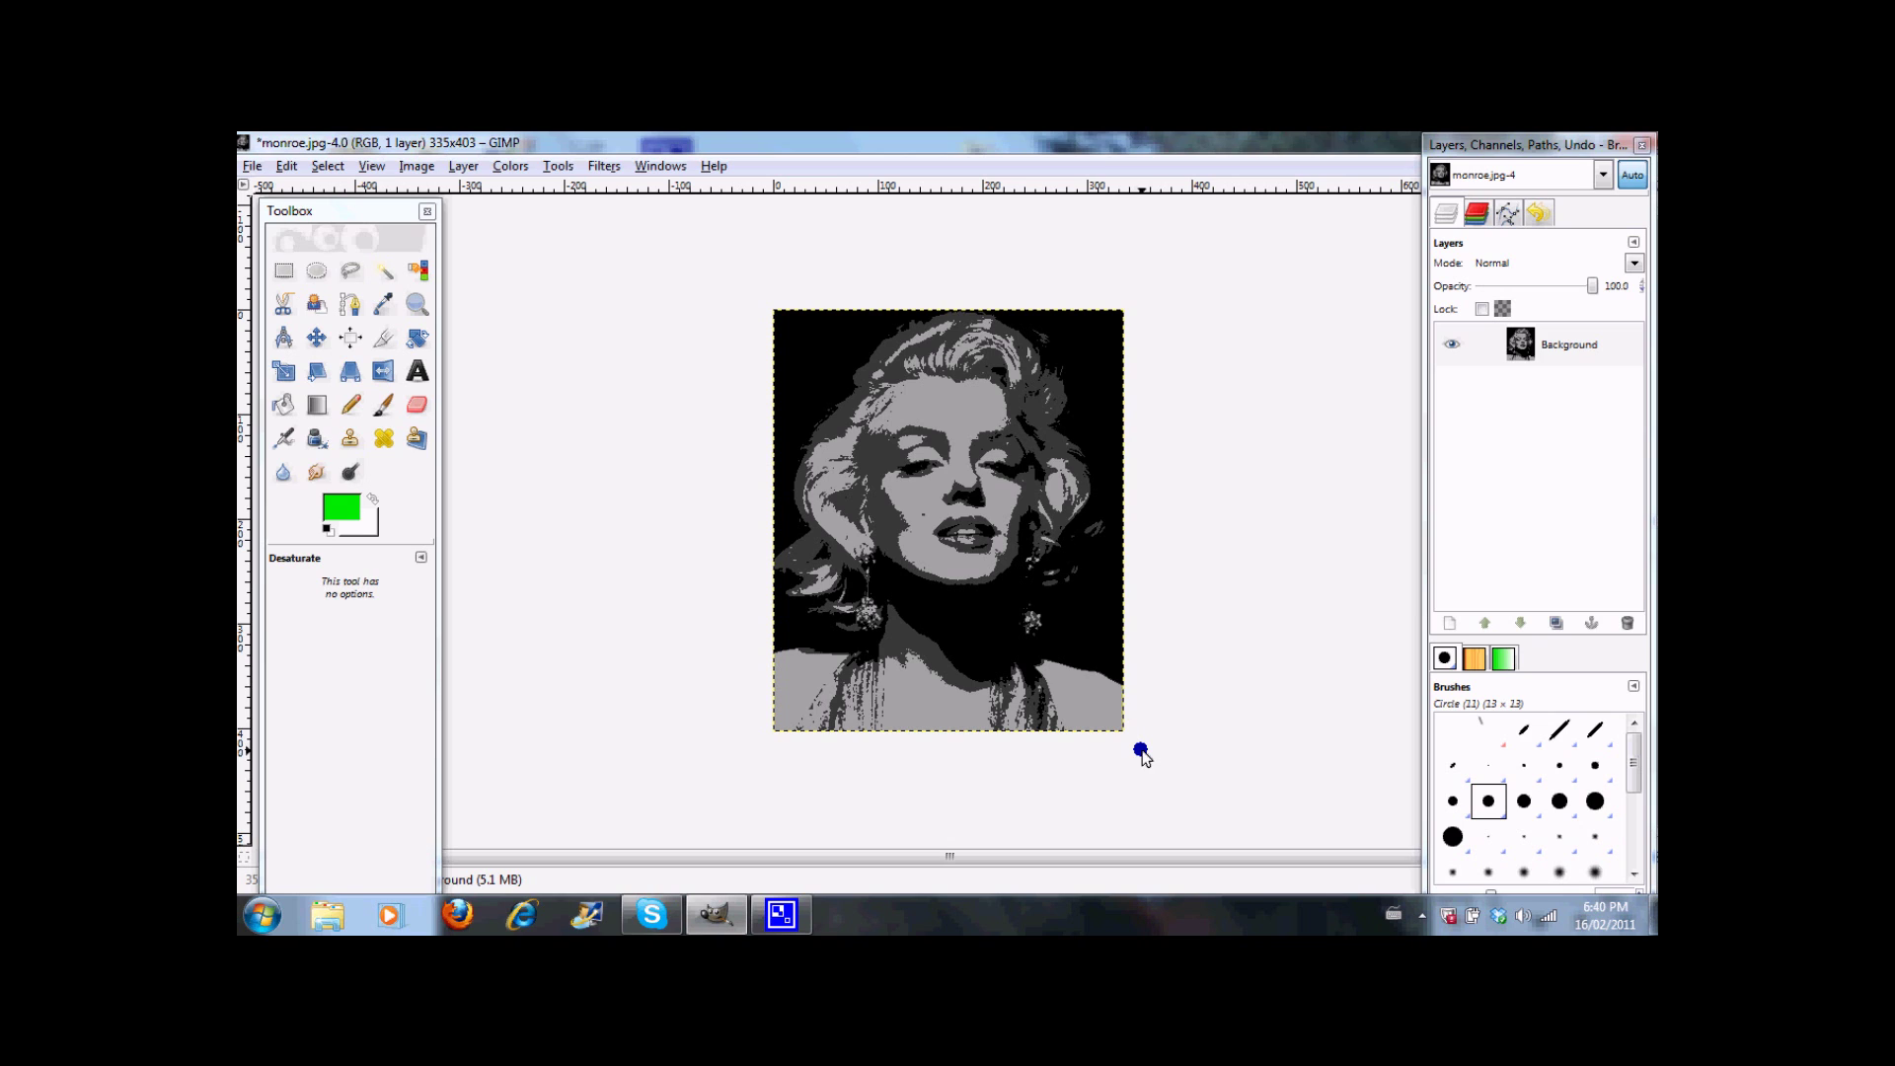
Step: Set the foreground colour to black, cancel the repeated Desaturate dialog, and pick the Paintbrush
left_click(345, 506)
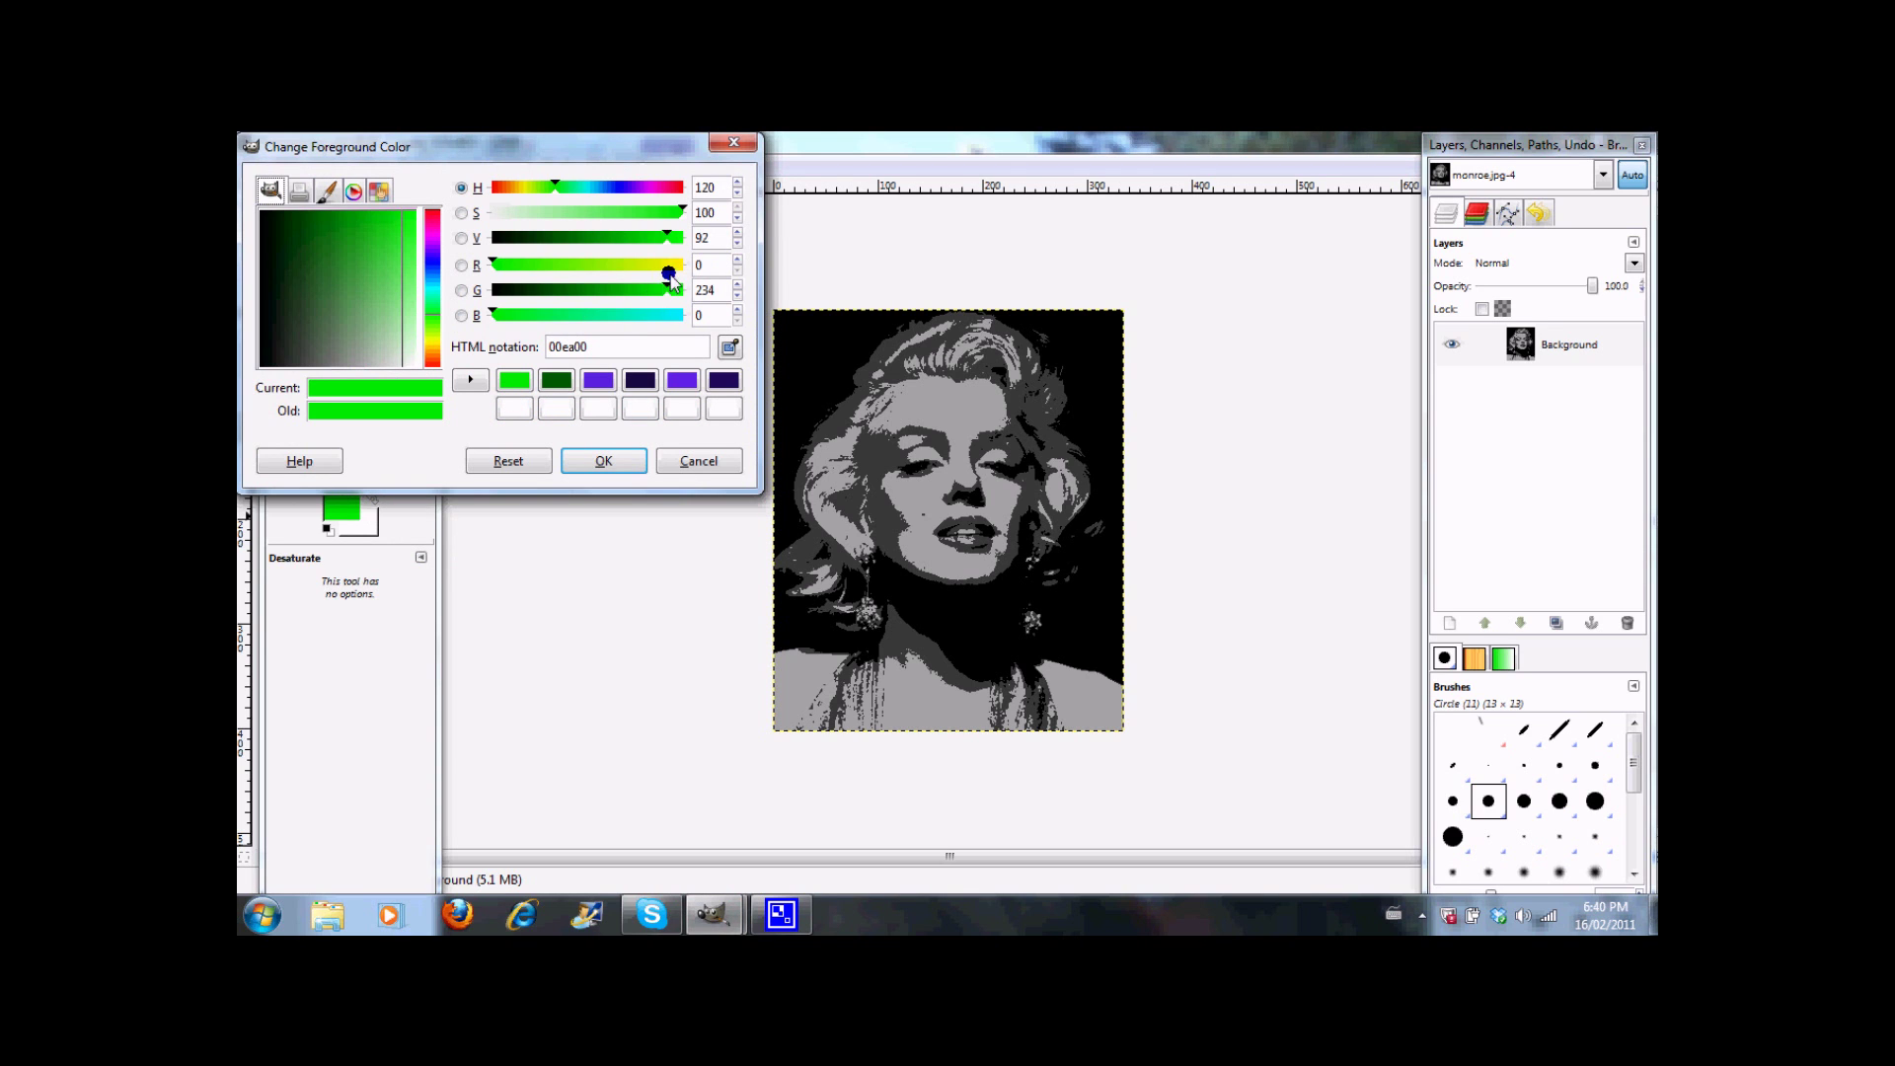
left_click_drag(669, 292, 462, 291)
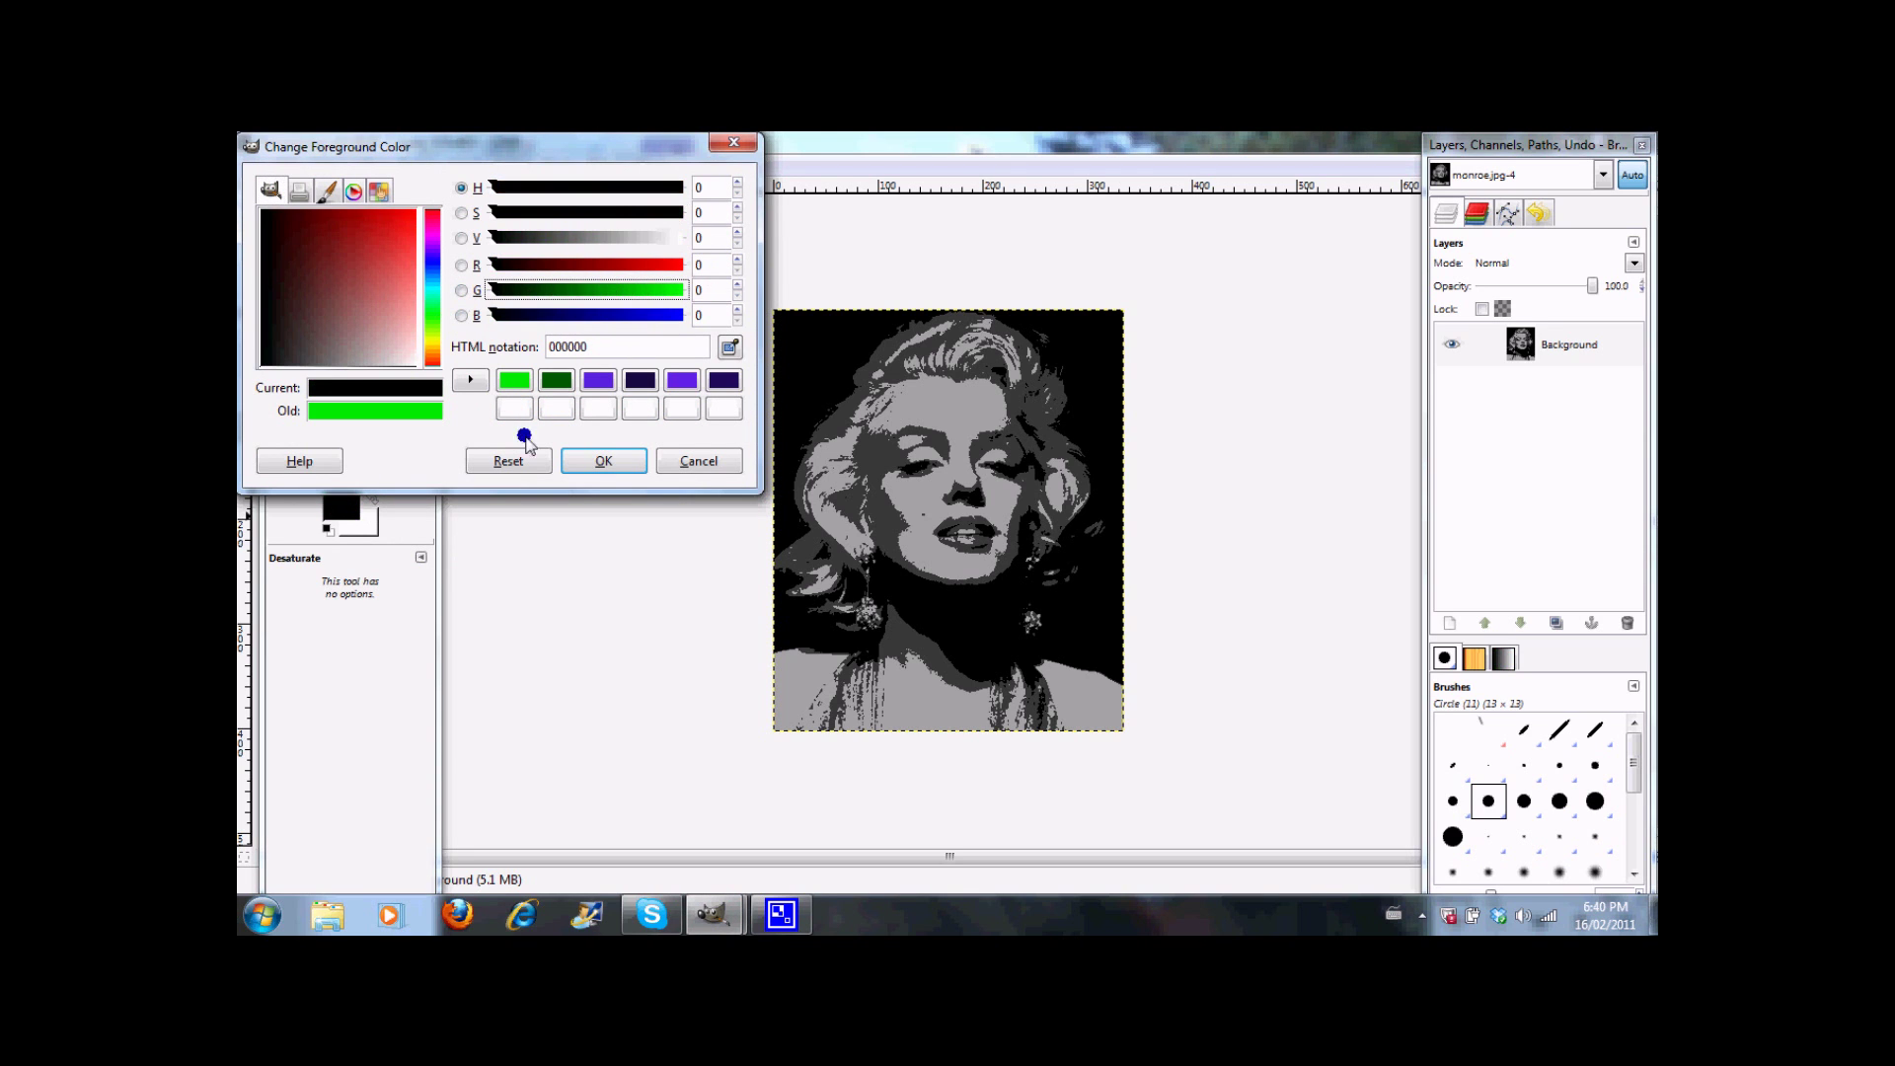
left_click(600, 458)
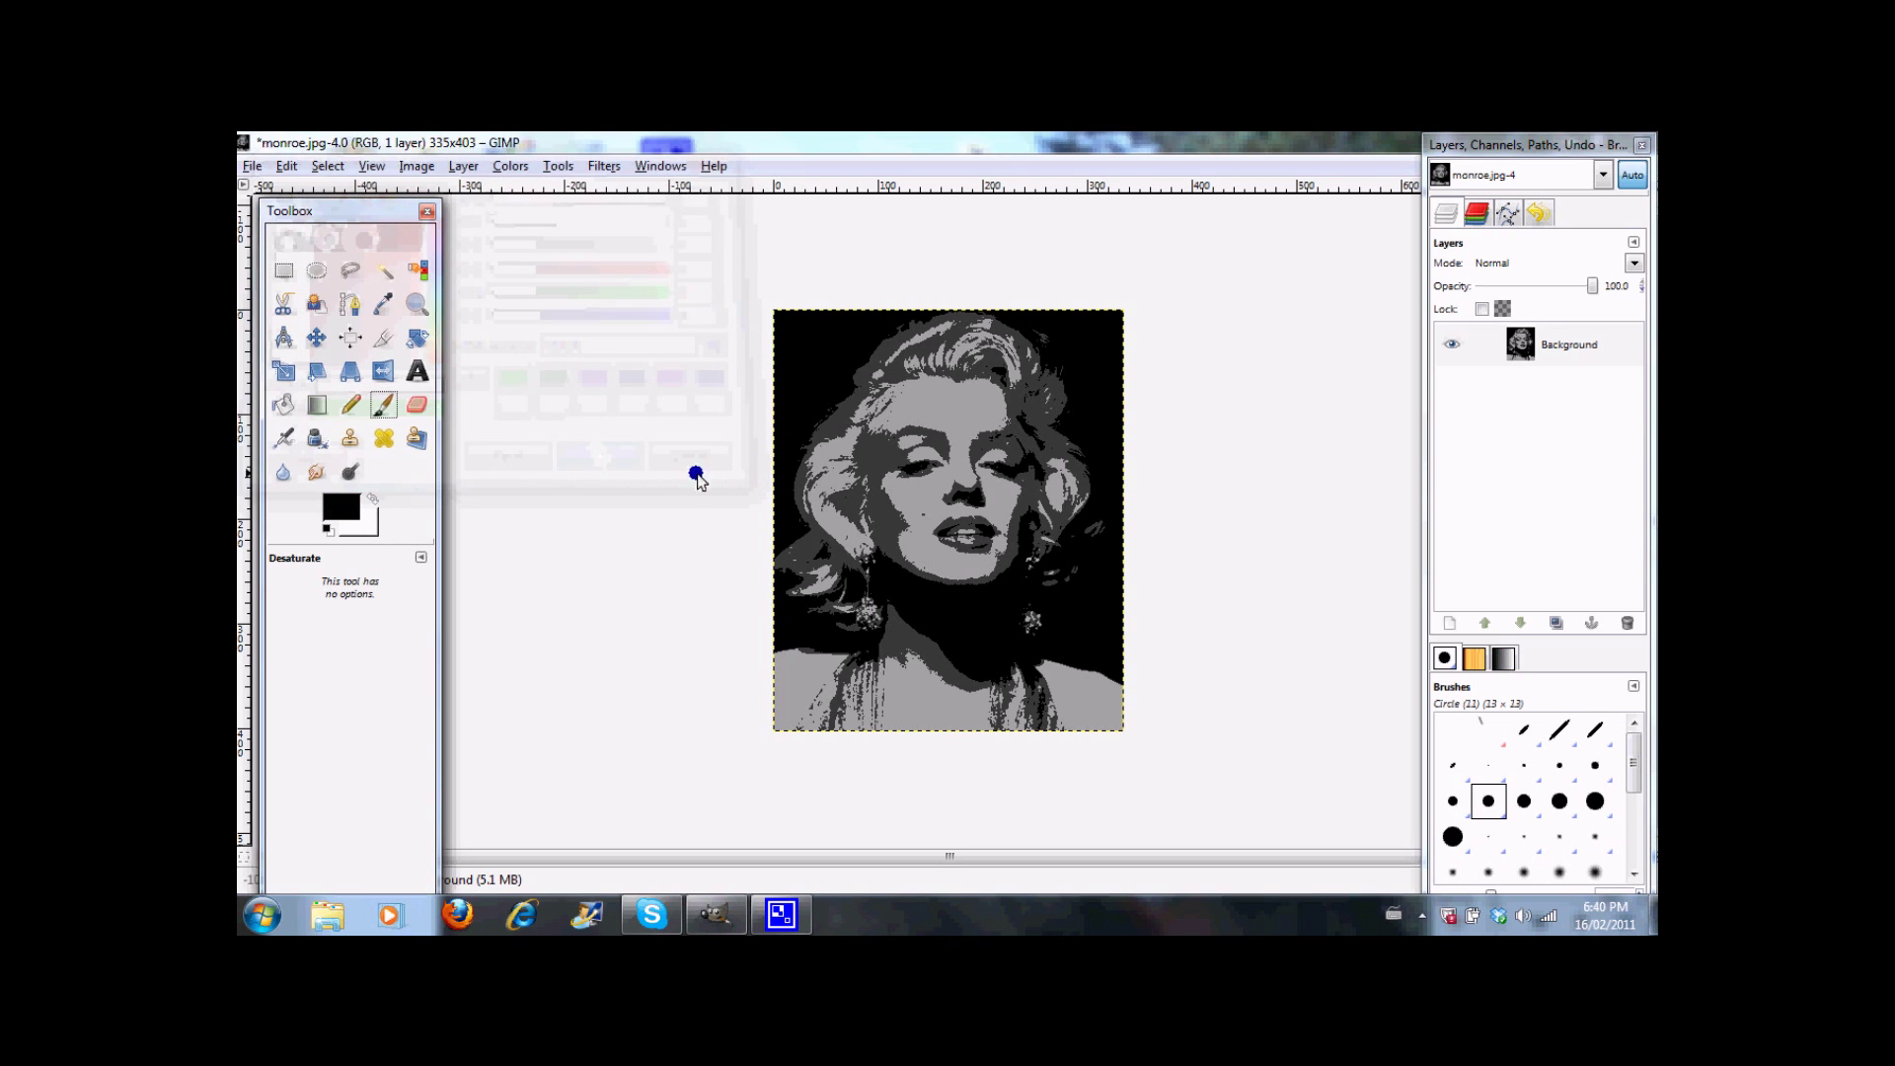
left_click(804, 452)
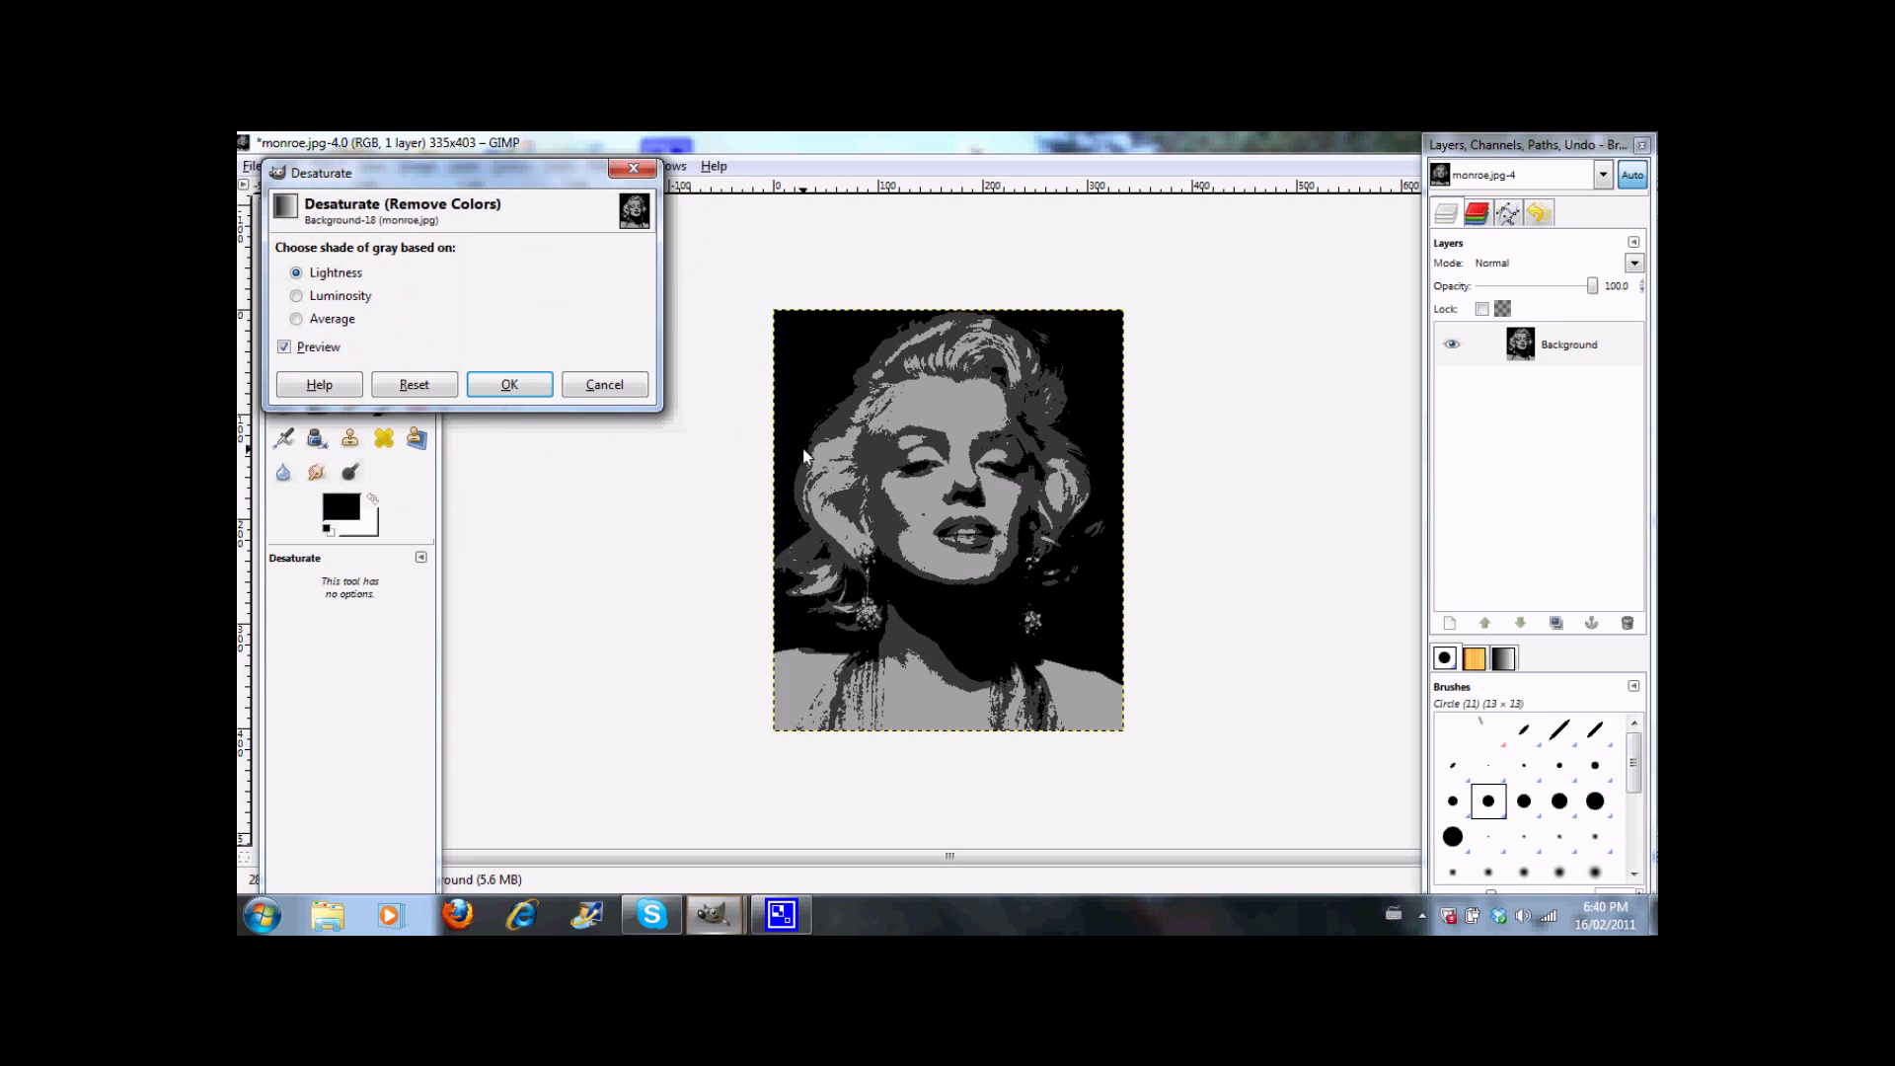
left_click(605, 379)
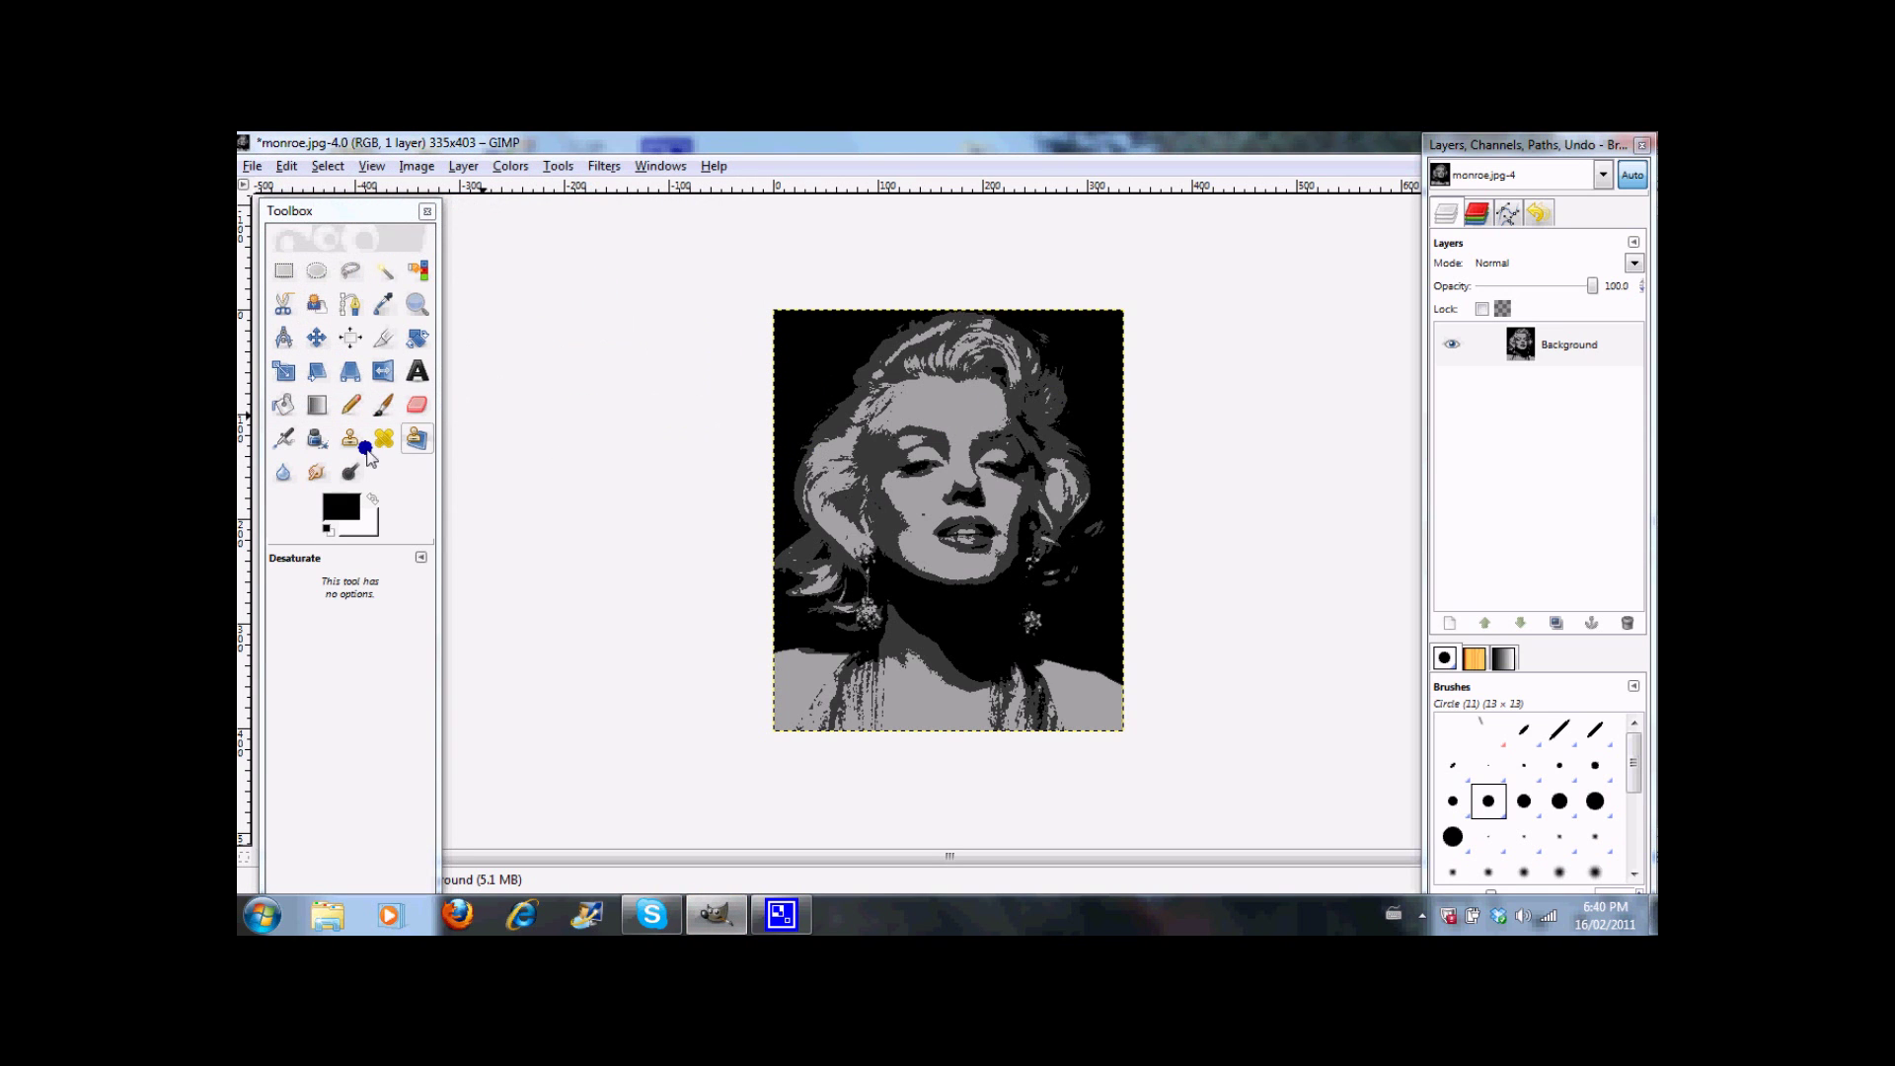
left_click(379, 409)
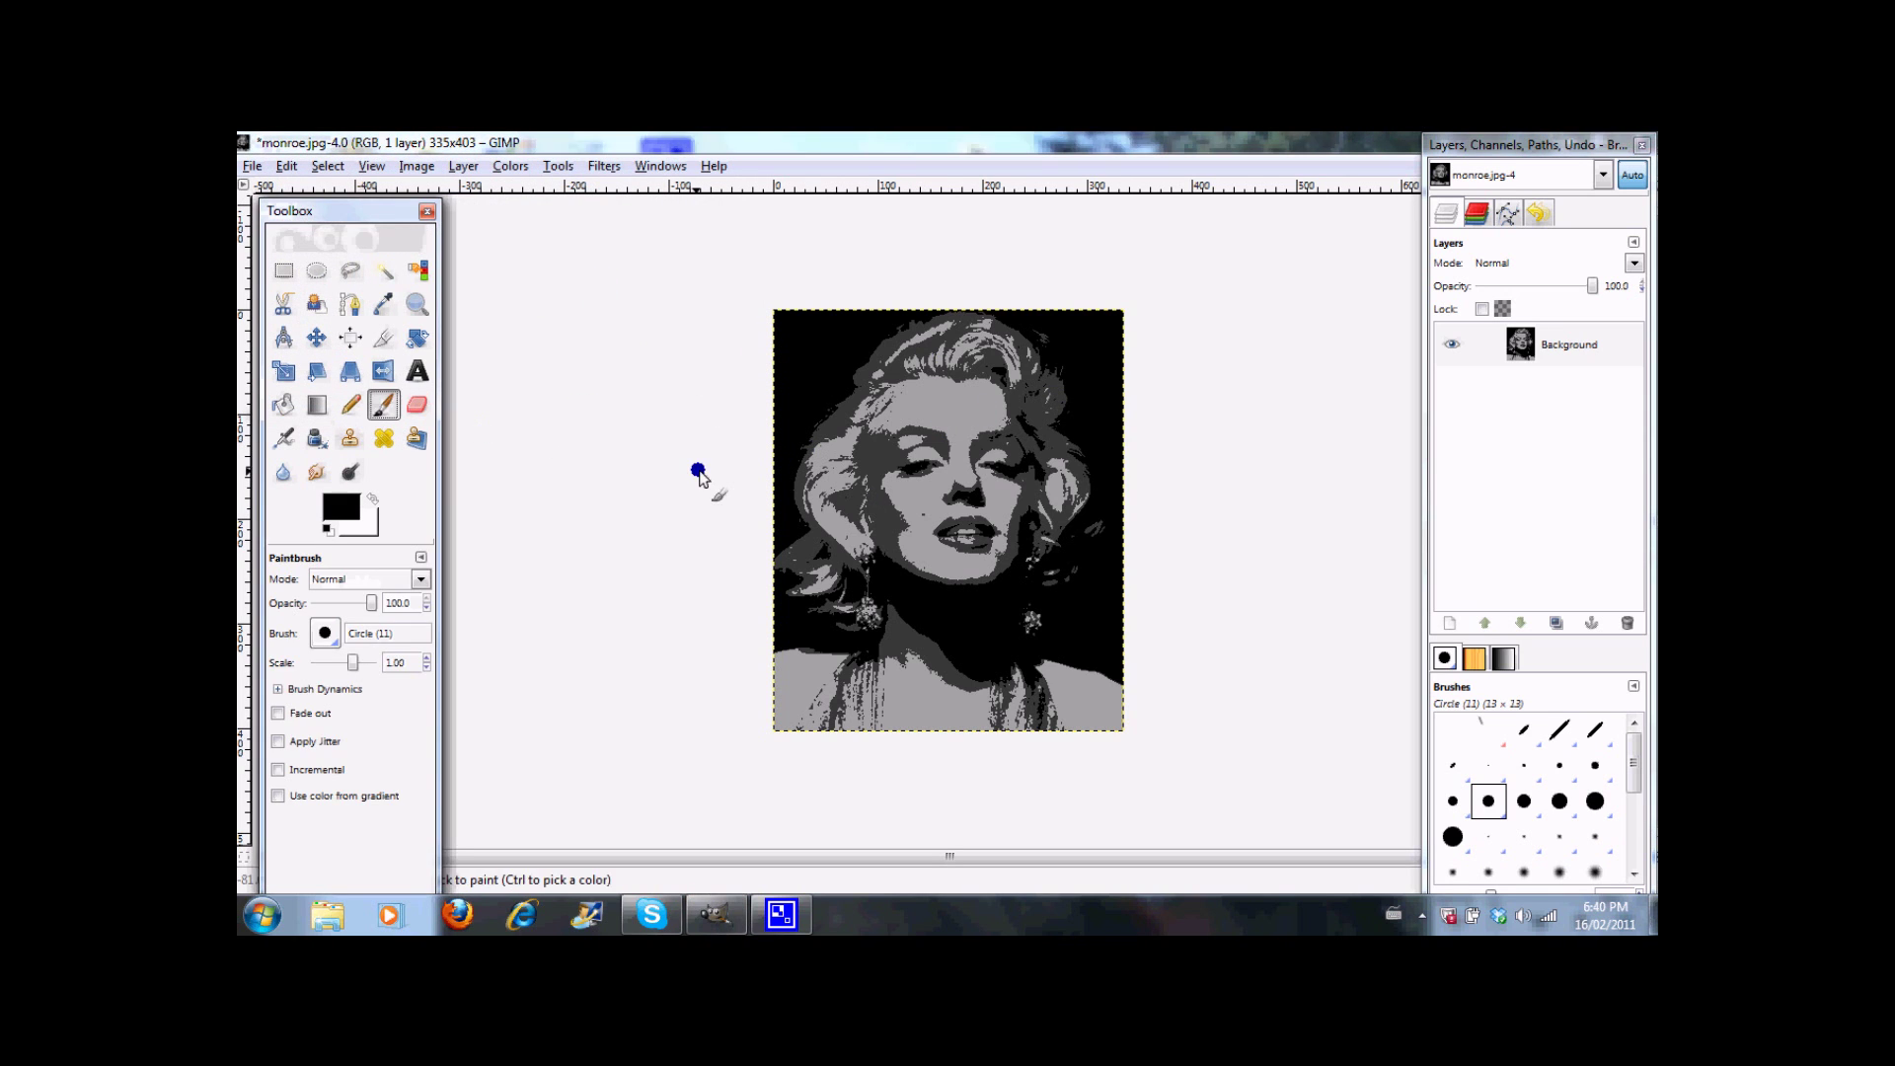
Step: Paint black over the dark area near the earring and dab the upper lip
left_click(802, 448)
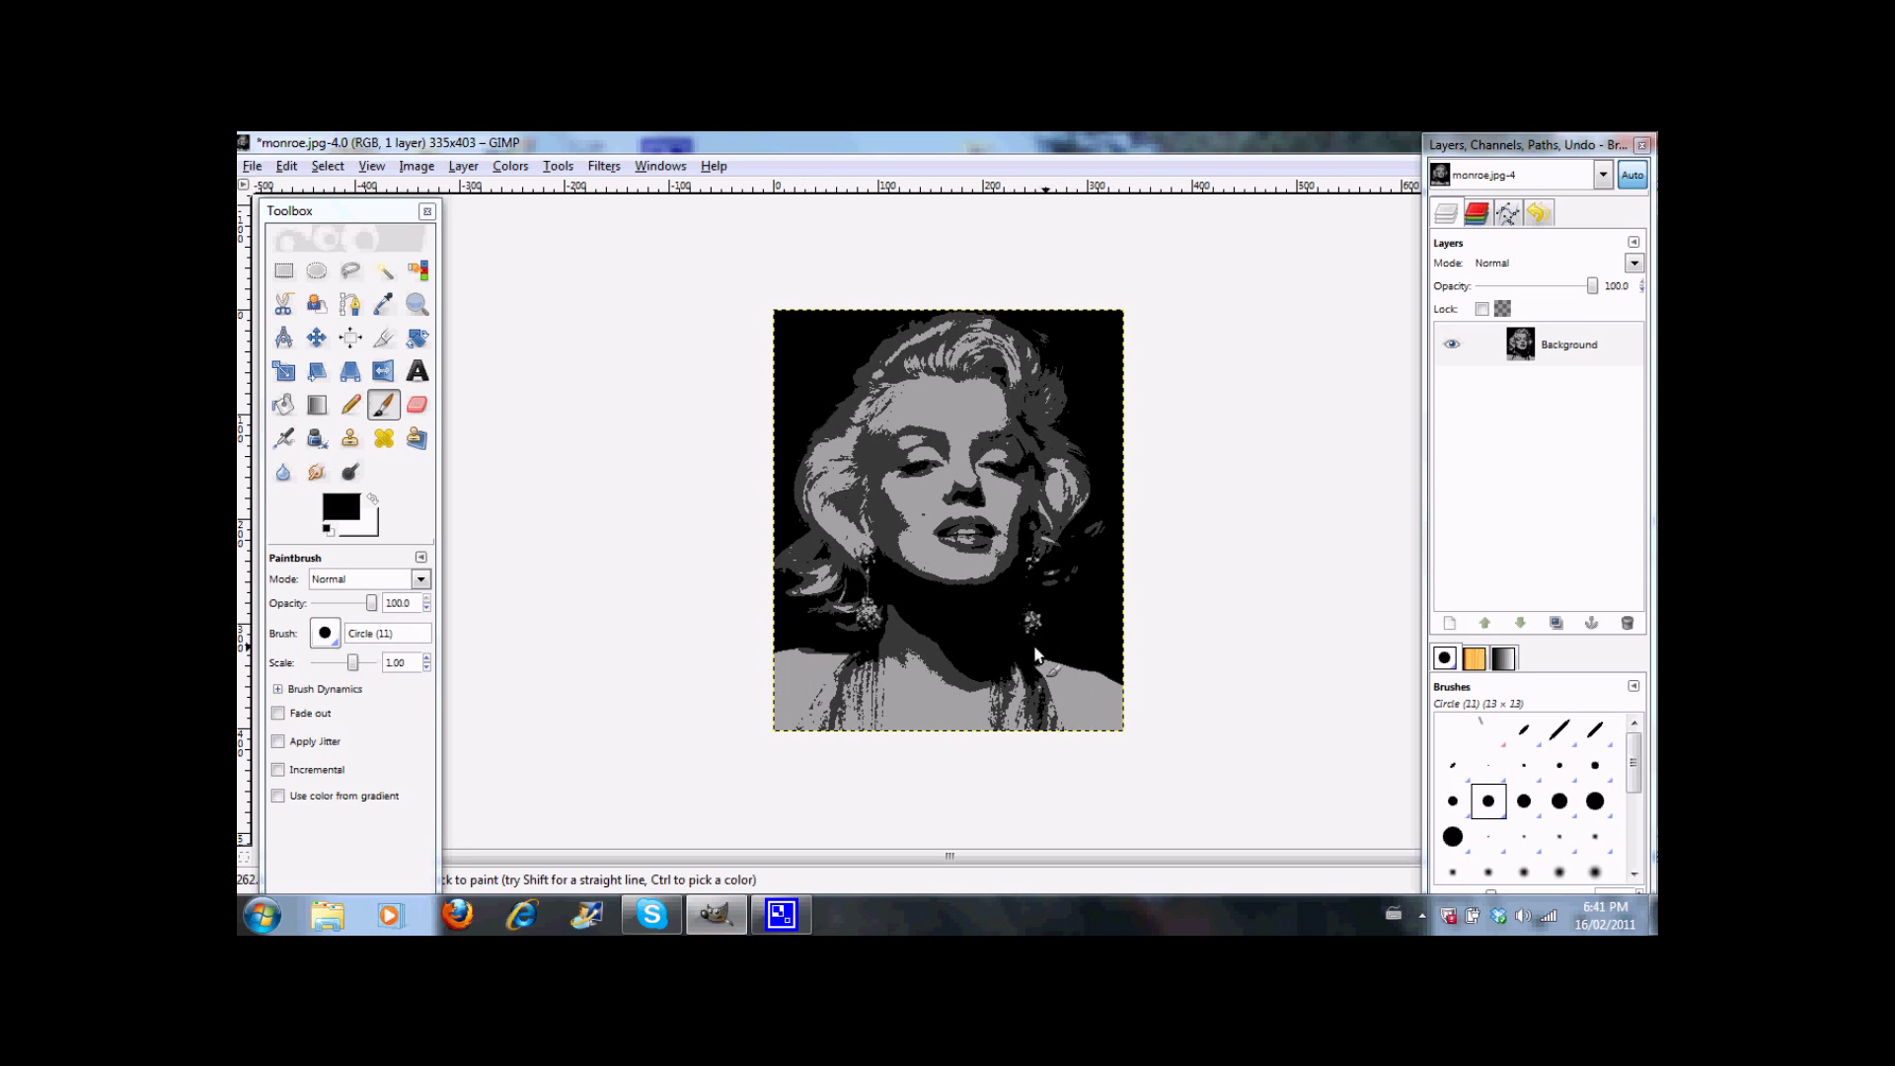
left_click_drag(1028, 608, 1031, 625)
left_click(942, 512)
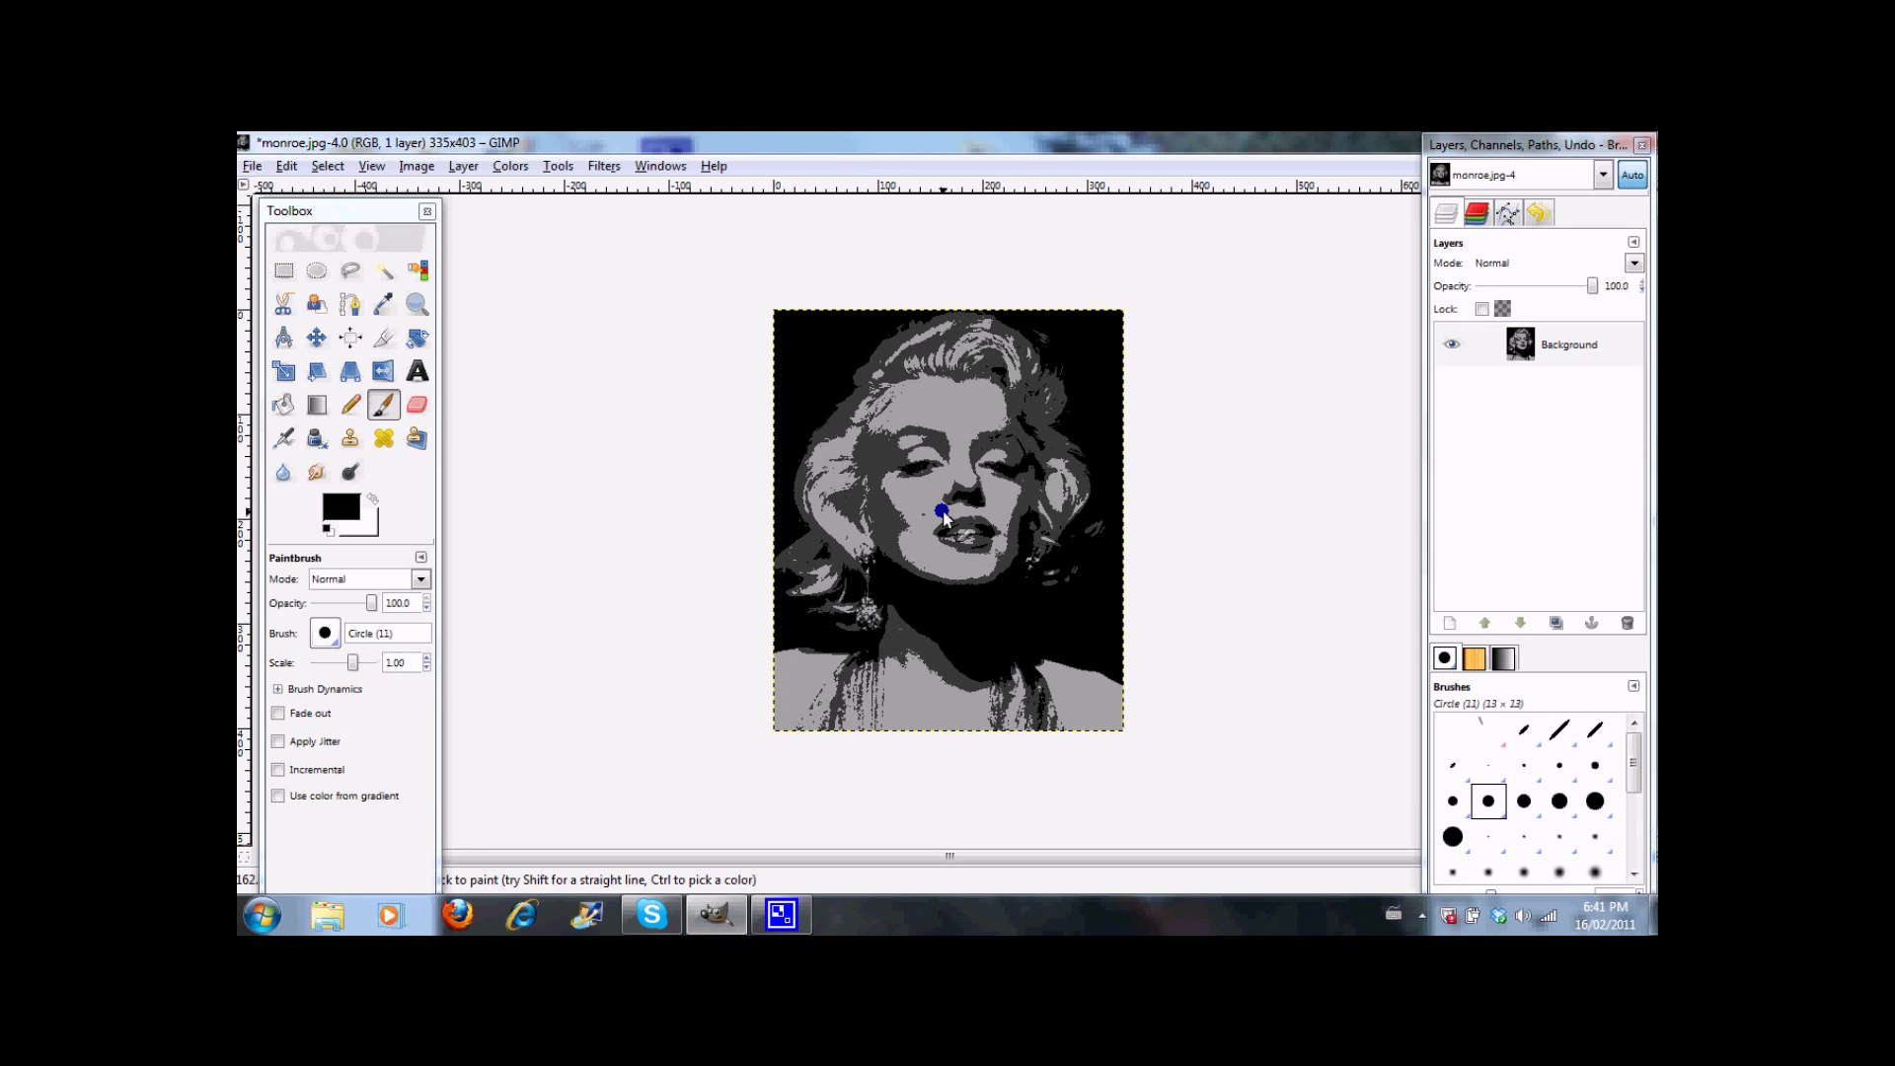